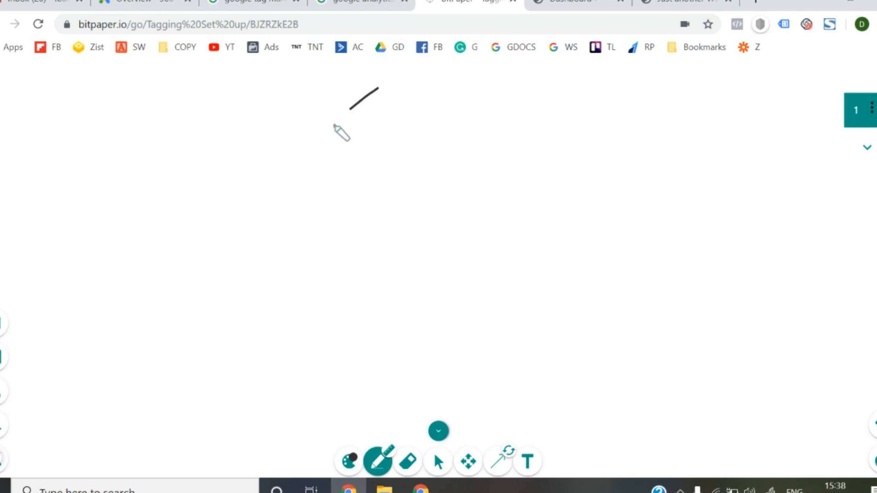
- Handwrite "through google Analytics" over three lines beneath the head of the arrow on the first whiteboard page
{"action": "left_click", "coordinate": [245, 195]}
{"action": "mouse_move", "coordinate": [250, 180]}
{"action": "left_mouse_down"}
{"action": "mouse_move", "coordinate": [252, 199]}
{"action": "mouse_move", "coordinate": [386, 185]}
{"action": "left_mouse_up"}
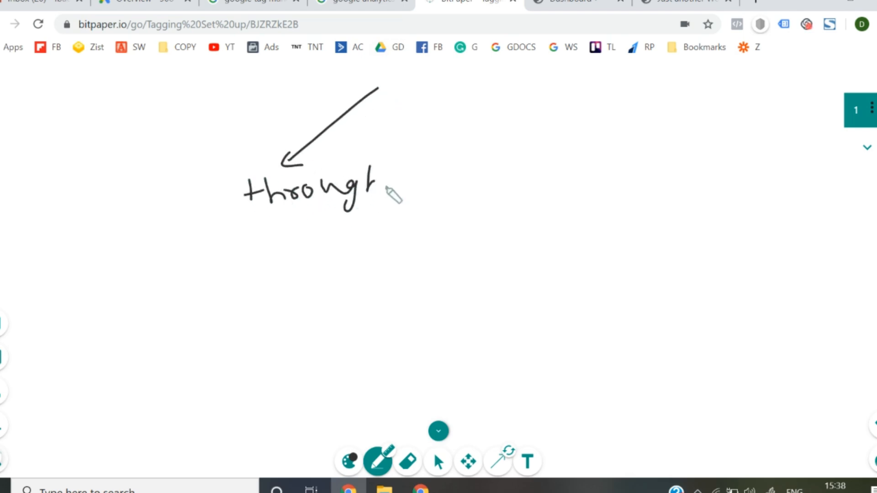
{"action": "mouse_move", "coordinate": [271, 234]}
{"action": "left_mouse_down"}
{"action": "mouse_move", "coordinate": [278, 249]}
{"action": "mouse_move", "coordinate": [309, 236]}
{"action": "mouse_move", "coordinate": [352, 245]}
{"action": "mouse_move", "coordinate": [366, 234]}
{"action": "left_mouse_up"}
{"action": "mouse_move", "coordinate": [271, 280]}
{"action": "left_mouse_down"}
{"action": "mouse_move", "coordinate": [303, 293]}
{"action": "mouse_move", "coordinate": [352, 288]}
{"action": "mouse_move", "coordinate": [369, 271]}
{"action": "mouse_move", "coordinate": [398, 286]}
{"action": "mouse_move", "coordinate": [419, 273]}
{"action": "mouse_move", "coordinate": [443, 281]}
{"action": "left_mouse_up"}
- Draw a second arrow branching down to the right from the first one's start, and label the two branches with circled 1 and 2
{"action": "left_click_drag", "start_coordinate": [380, 88], "coordinate": [550, 150]}
{"action": "left_click_drag", "start_coordinate": [287, 128], "coordinate": [293, 120]}
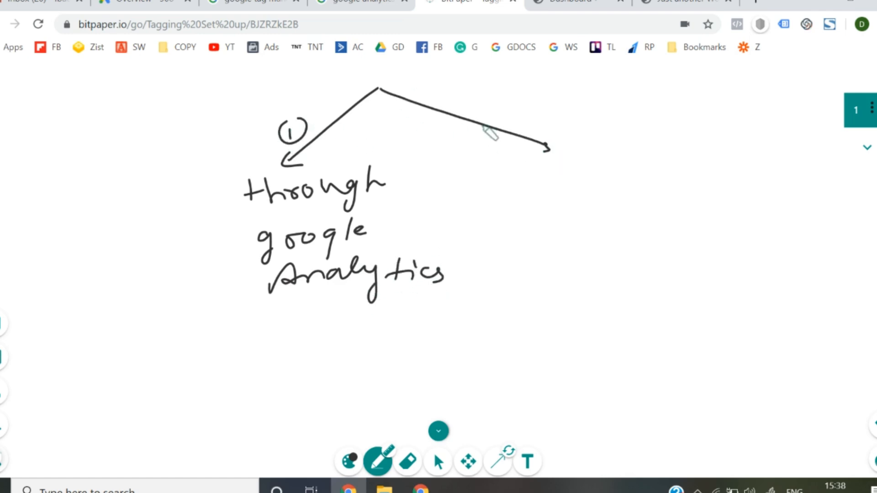
{"action": "mouse_move", "coordinate": [509, 111]}
{"action": "left_mouse_down"}
{"action": "mouse_move", "coordinate": [519, 131]}
{"action": "mouse_move", "coordinate": [523, 106]}
{"action": "left_mouse_up"}
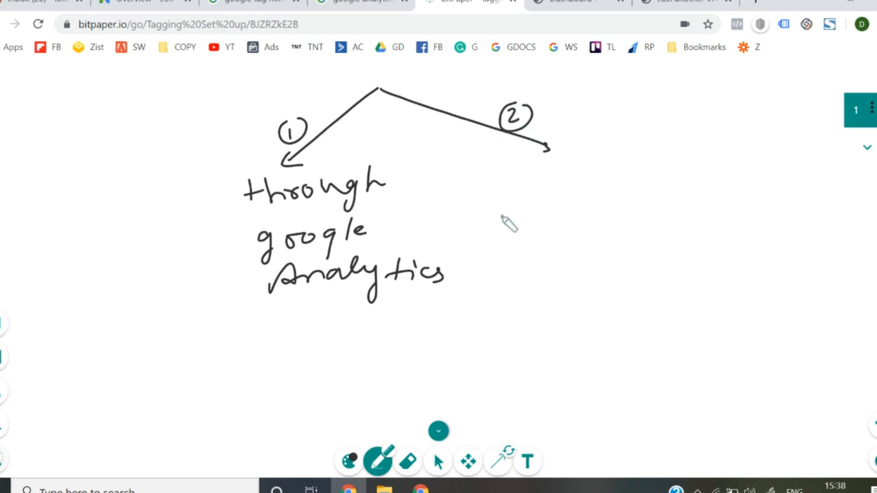
- Handwrite "through google ads" beneath the second arrow, and underline both branch labels
{"action": "mouse_move", "coordinate": [518, 167]}
{"action": "left_mouse_down"}
{"action": "mouse_move", "coordinate": [539, 190]}
{"action": "mouse_move", "coordinate": [627, 170]}
{"action": "mouse_move", "coordinate": [635, 180]}
{"action": "left_mouse_up"}
{"action": "mouse_move", "coordinate": [543, 214]}
{"action": "left_mouse_down"}
{"action": "mouse_move", "coordinate": [585, 229]}
{"action": "mouse_move", "coordinate": [714, 210]}
{"action": "left_mouse_up"}
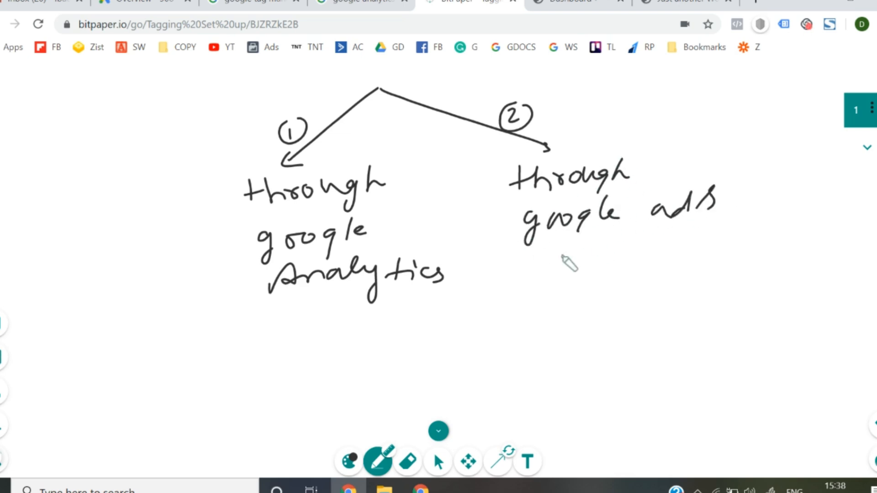
{"action": "left_click_drag", "start_coordinate": [512, 274], "coordinate": [662, 250]}
{"action": "left_click_drag", "start_coordinate": [339, 298], "coordinate": [427, 283]}
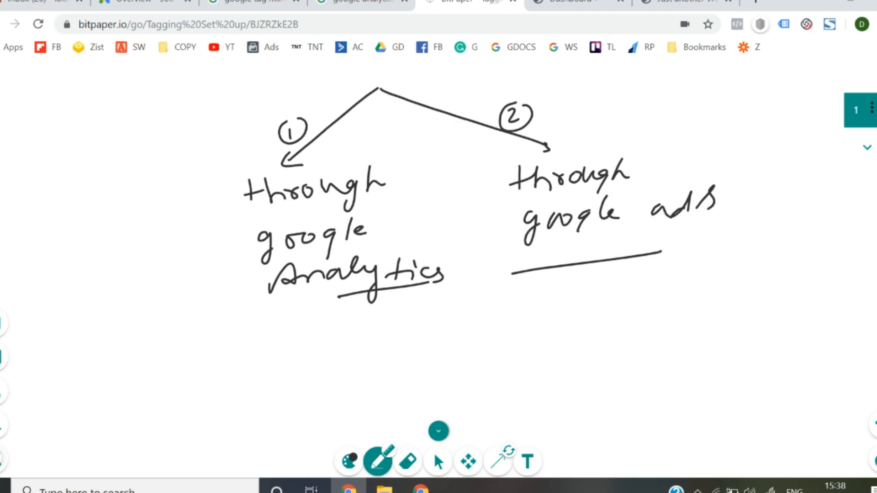
- Add whiteboard page 2 and handwrite the heading "google Analytics" with a wavy underline
{"action": "left_click", "coordinate": [870, 151]}
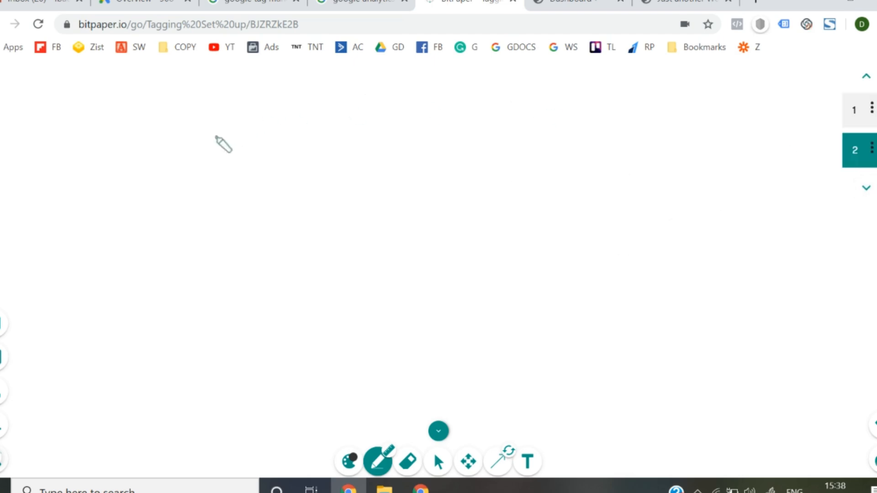
{"action": "mouse_move", "coordinate": [236, 103]}
{"action": "left_mouse_down"}
{"action": "mouse_move", "coordinate": [243, 122]}
{"action": "mouse_move", "coordinate": [259, 100]}
{"action": "mouse_move", "coordinate": [301, 86]}
{"action": "mouse_move", "coordinate": [339, 94]}
{"action": "mouse_move", "coordinate": [355, 82]}
{"action": "mouse_move", "coordinate": [398, 92]}
{"action": "mouse_move", "coordinate": [426, 84]}
{"action": "mouse_move", "coordinate": [441, 108]}
{"action": "mouse_move", "coordinate": [460, 91]}
{"action": "mouse_move", "coordinate": [509, 90]}
{"action": "left_mouse_up"}
{"action": "left_click_drag", "start_coordinate": [233, 138], "coordinate": [498, 117]}
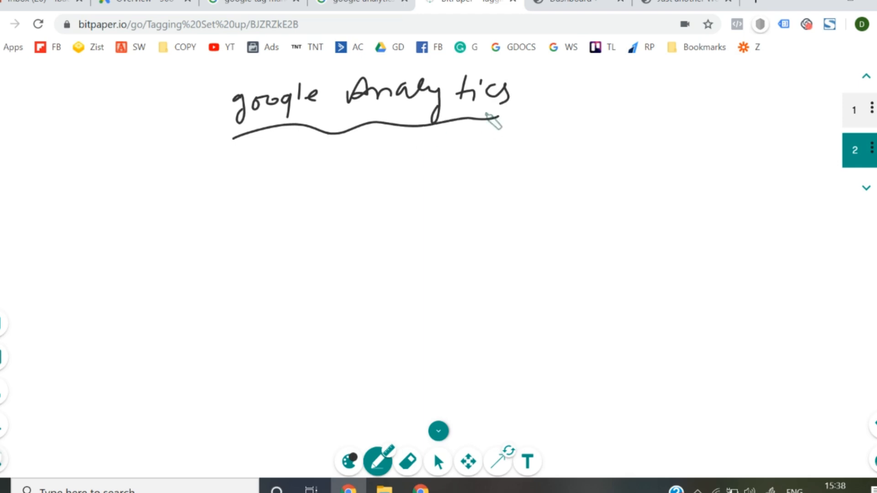
- Draw a double-line arrow down from the heading to a handwritten, underlined "google tag manager" marked with a circled 1
{"action": "left_click_drag", "start_coordinate": [338, 140], "coordinate": [340, 160]}
{"action": "mouse_move", "coordinate": [349, 140]}
{"action": "left_mouse_down"}
{"action": "mouse_move", "coordinate": [350, 160]}
{"action": "mouse_move", "coordinate": [364, 150]}
{"action": "left_mouse_up"}
{"action": "mouse_move", "coordinate": [316, 184]}
{"action": "left_mouse_down"}
{"action": "mouse_move", "coordinate": [307, 214]}
{"action": "mouse_move", "coordinate": [341, 188]}
{"action": "mouse_move", "coordinate": [380, 191]}
{"action": "mouse_move", "coordinate": [488, 170]}
{"action": "mouse_move", "coordinate": [544, 180]}
{"action": "mouse_move", "coordinate": [715, 155]}
{"action": "mouse_move", "coordinate": [682, 165]}
{"action": "left_mouse_up"}
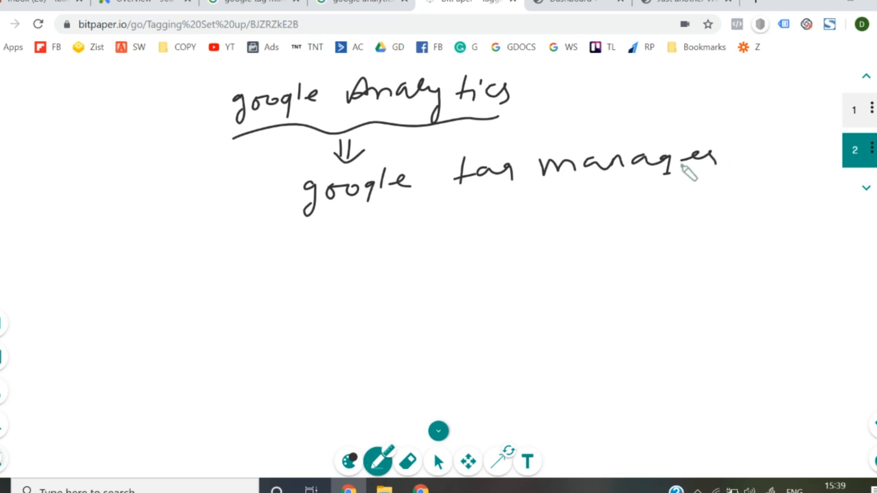
{"action": "mouse_move", "coordinate": [236, 199]}
{"action": "left_mouse_down"}
{"action": "mouse_move", "coordinate": [237, 215]}
{"action": "mouse_move", "coordinate": [265, 198]}
{"action": "left_mouse_up"}
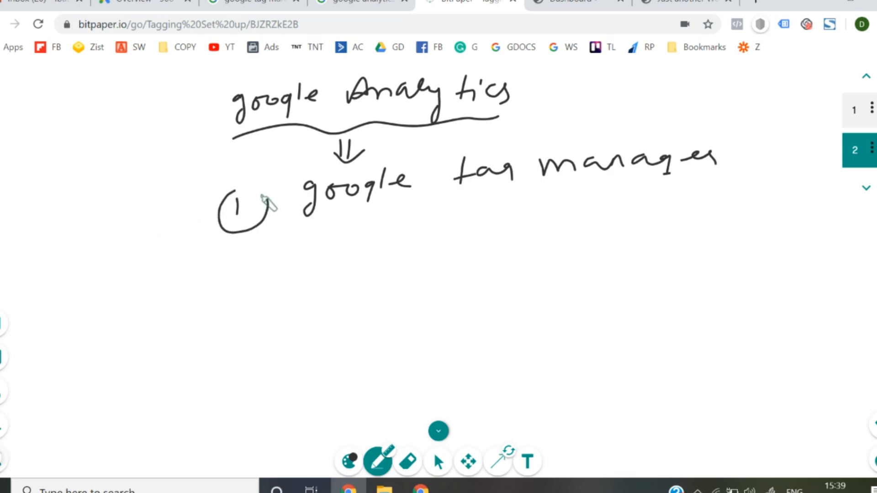
{"action": "left_click_drag", "start_coordinate": [313, 234], "coordinate": [674, 209]}
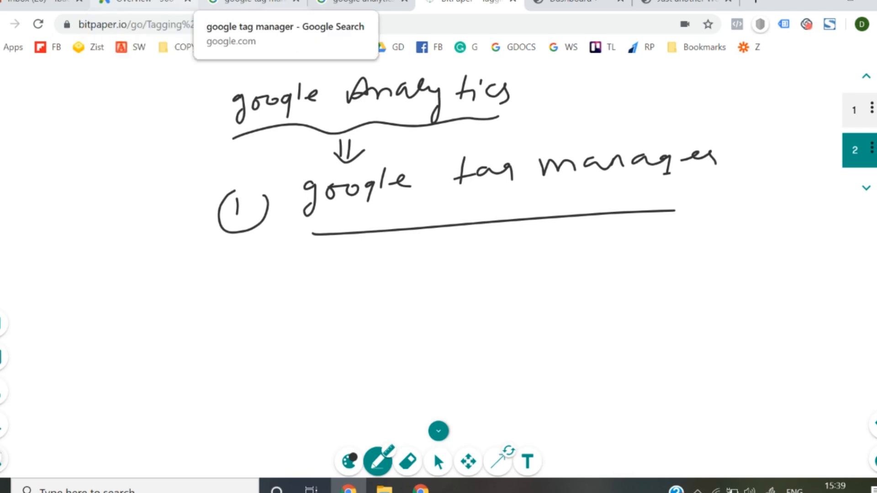
- Switch to Google Tag Manager through its Google search result and start creating a new account
{"action": "left_click", "coordinate": [249, 3]}
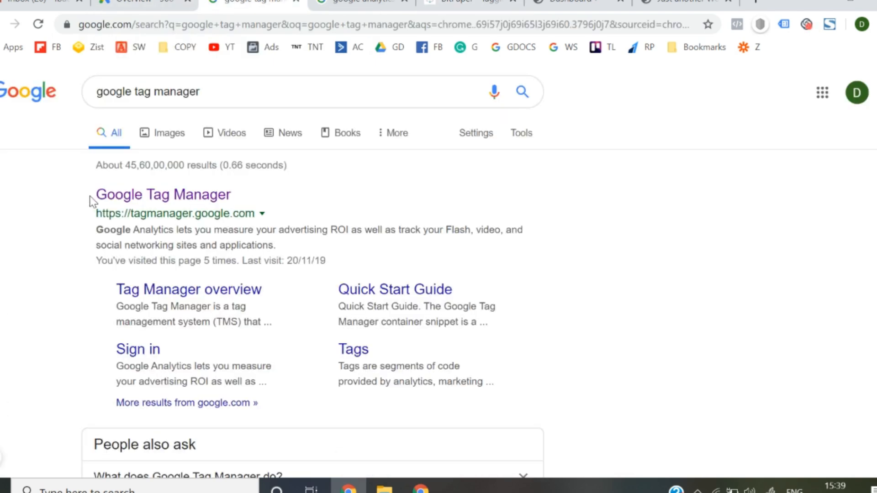
{"action": "left_click", "coordinate": [177, 196]}
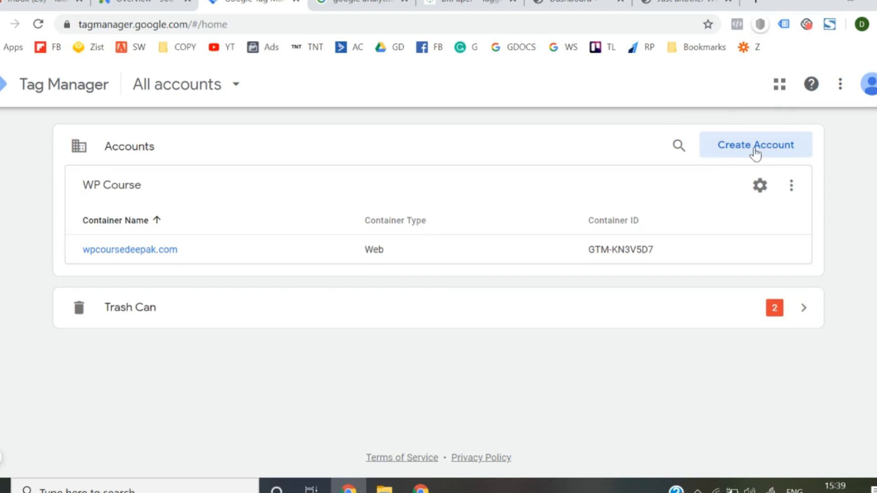
{"action": "left_click", "coordinate": [759, 147]}
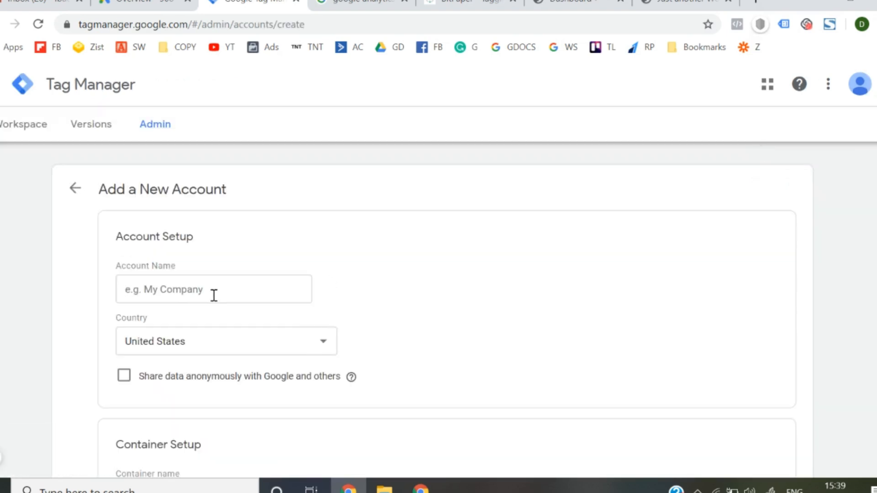
- Name the new account SoftB2 and set its country to India
{"action": "left_click", "coordinate": [214, 296]}
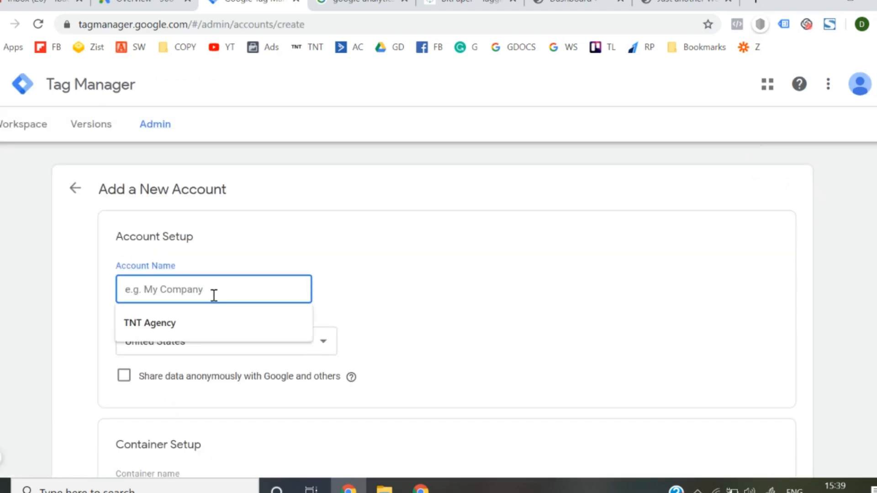
{"action": "type", "text": "SoftB2"}
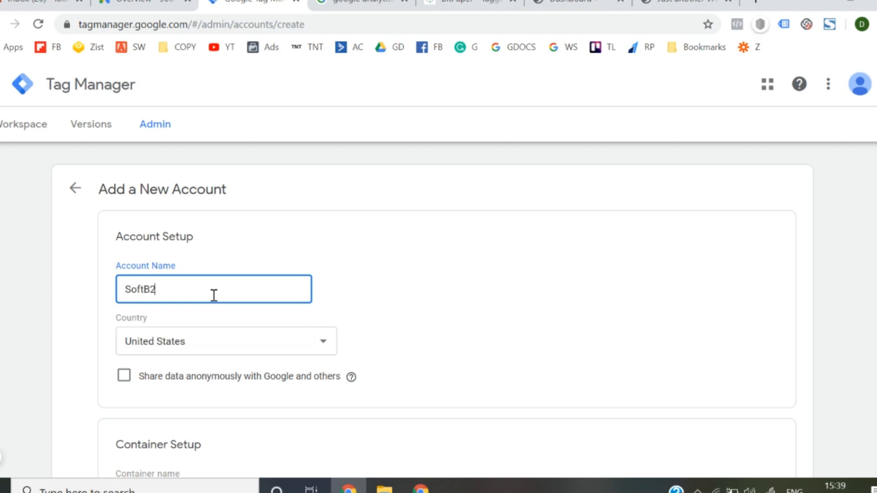
{"action": "scroll", "coordinate": [214, 295], "scroll_direction": "down", "scroll_amount": 1}
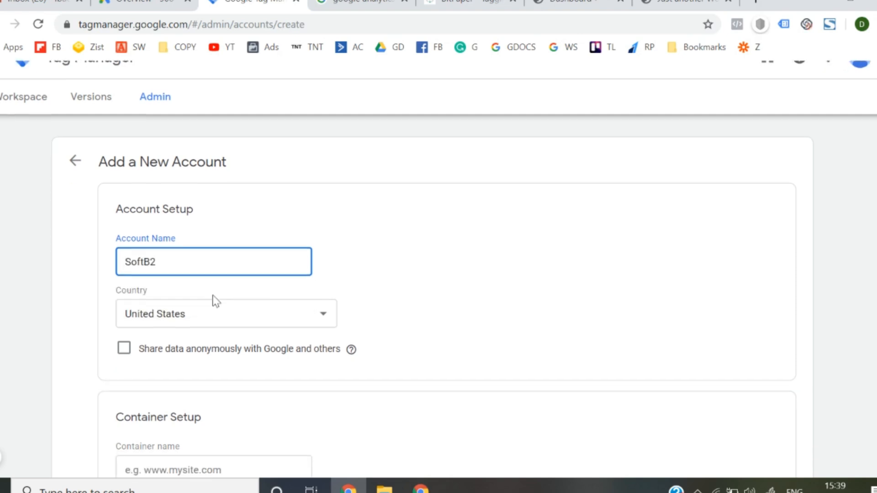
{"action": "left_click", "coordinate": [204, 314]}
{"action": "type", "text": "in"}
{"action": "key", "text": "Return"}
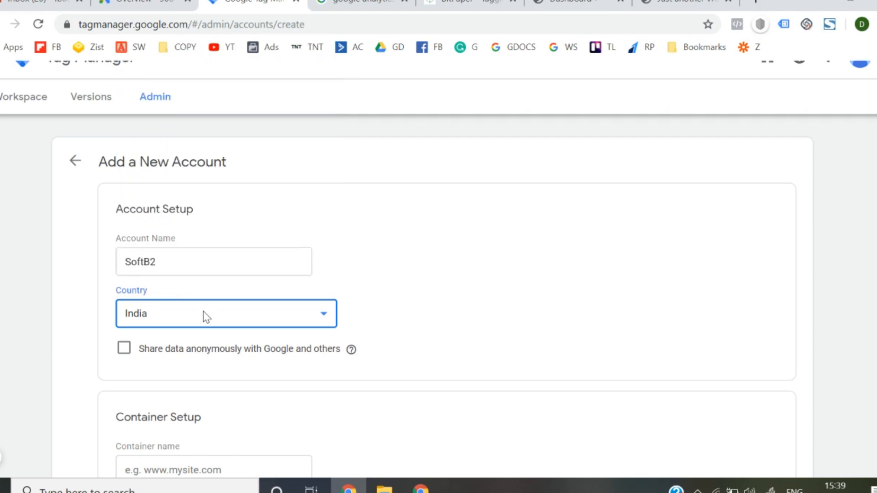
- Name the container Softb2.com and choose Web as its target platform
{"action": "scroll", "coordinate": [201, 314], "scroll_direction": "down", "scroll_amount": 4}
{"action": "left_click", "coordinate": [184, 297]}
{"action": "type", "text": "Softb2.com"}
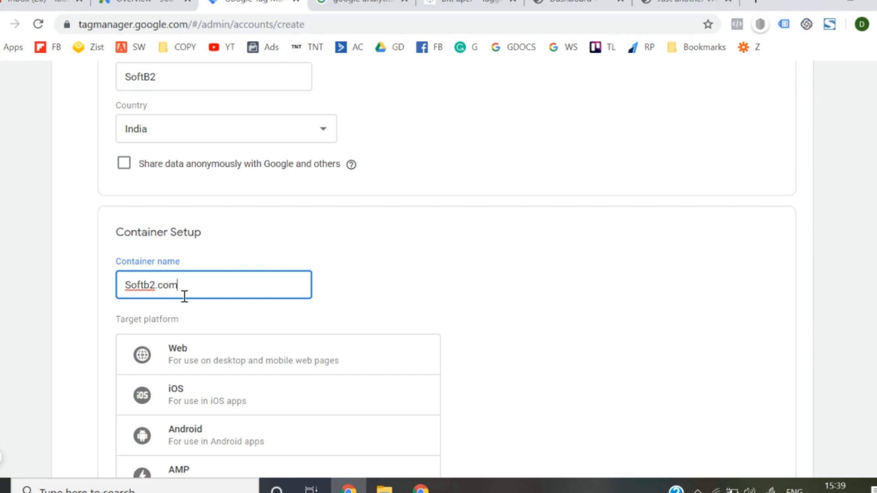
{"action": "scroll", "coordinate": [184, 297], "scroll_direction": "down", "scroll_amount": 2}
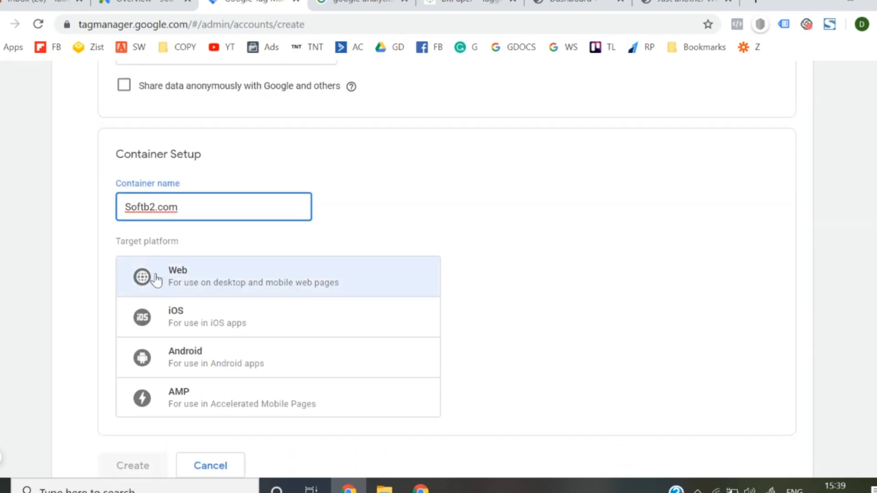
{"action": "scroll", "coordinate": [213, 280], "scroll_direction": "down", "scroll_amount": 1}
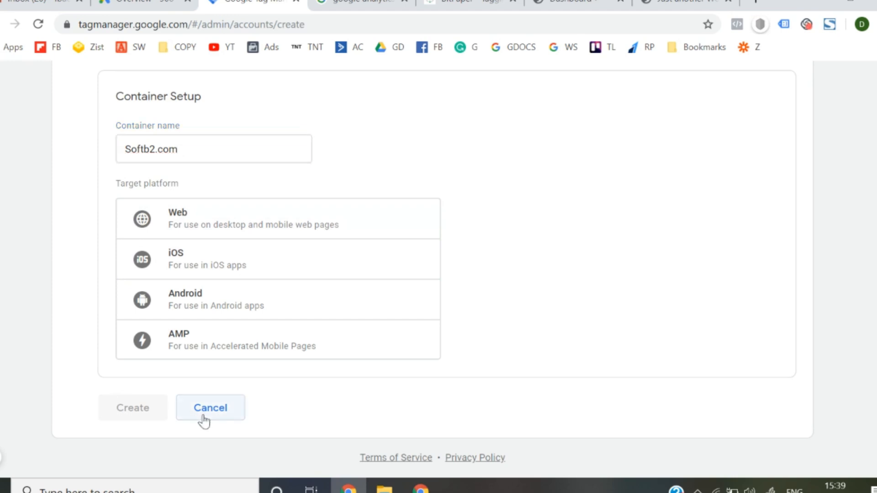
{"action": "left_click", "coordinate": [213, 239]}
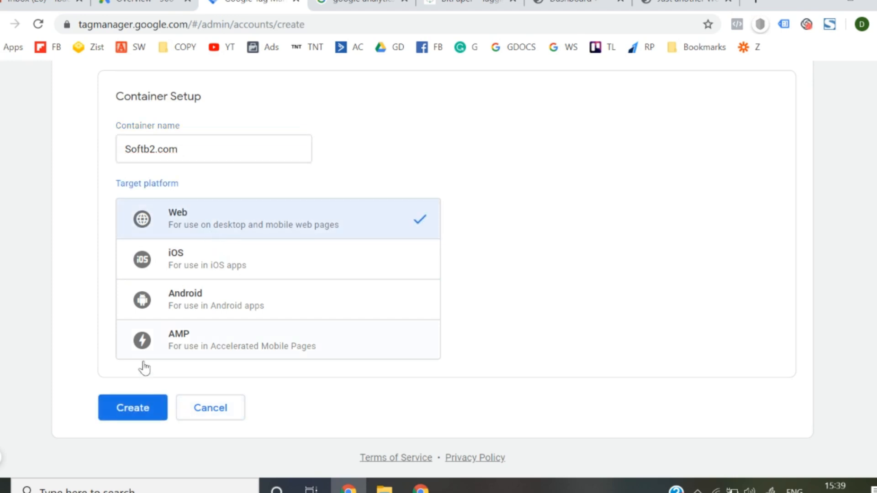
- Create the account, accepting the Terms of Service Agreement, and dismiss the Install Google Tag Manager code window
{"action": "left_click", "coordinate": [141, 418]}
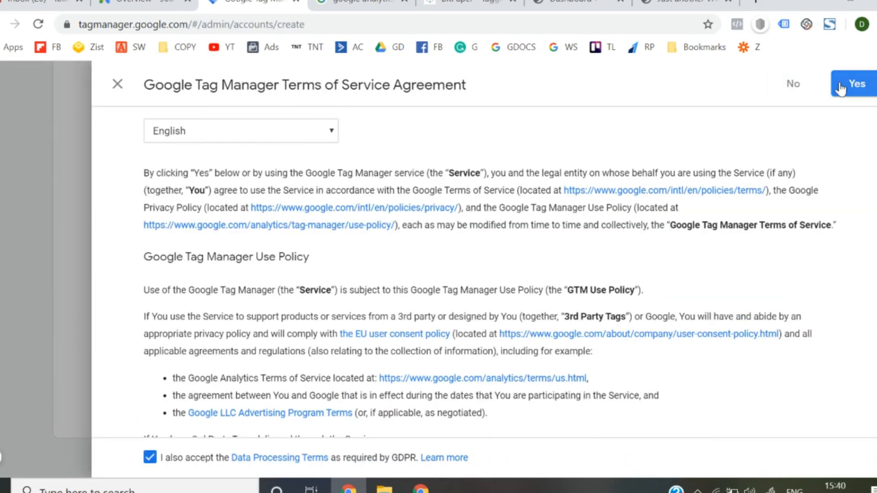
{"action": "left_click", "coordinate": [854, 84]}
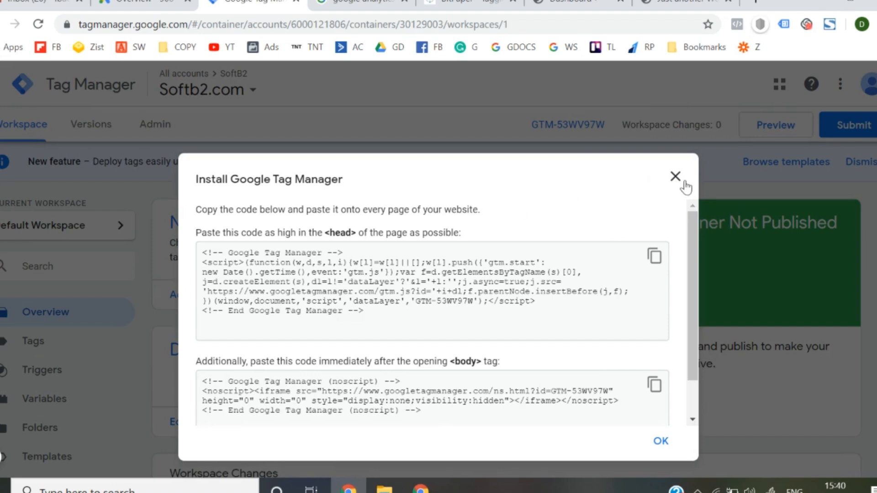
{"action": "left_click", "coordinate": [685, 182]}
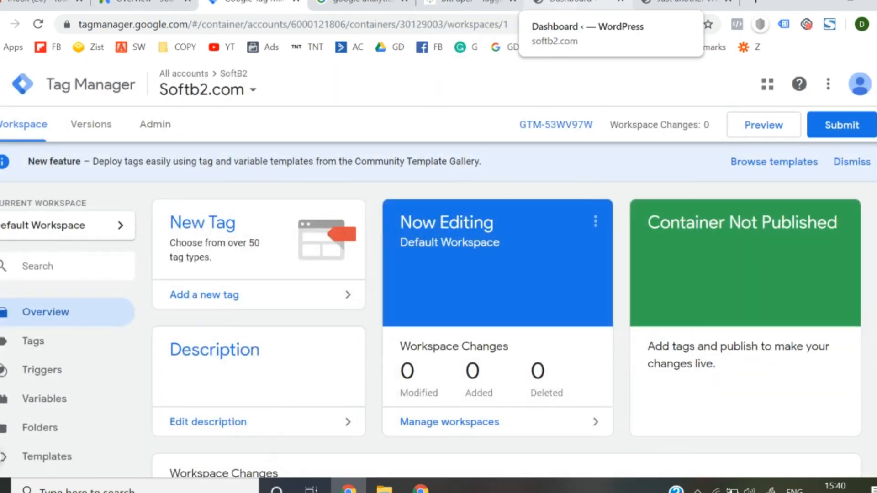
- Switch to the softb2.com WordPress dashboard and open the page for adding new plugins
{"action": "left_click", "coordinate": [571, 4]}
{"action": "scroll", "coordinate": [224, 329], "scroll_direction": "down", "scroll_amount": 2}
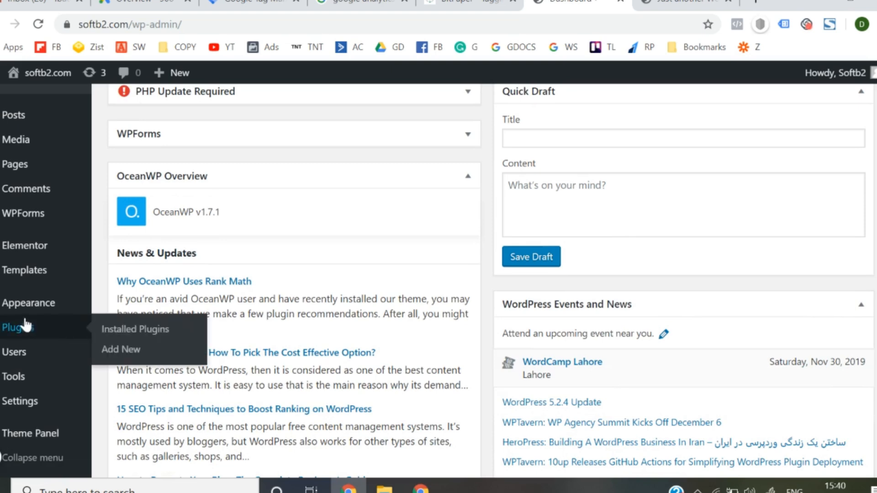
{"action": "mouse_move", "coordinate": [28, 315]}
{"action": "scroll", "coordinate": [29, 316], "scroll_direction": "up", "scroll_amount": 1}
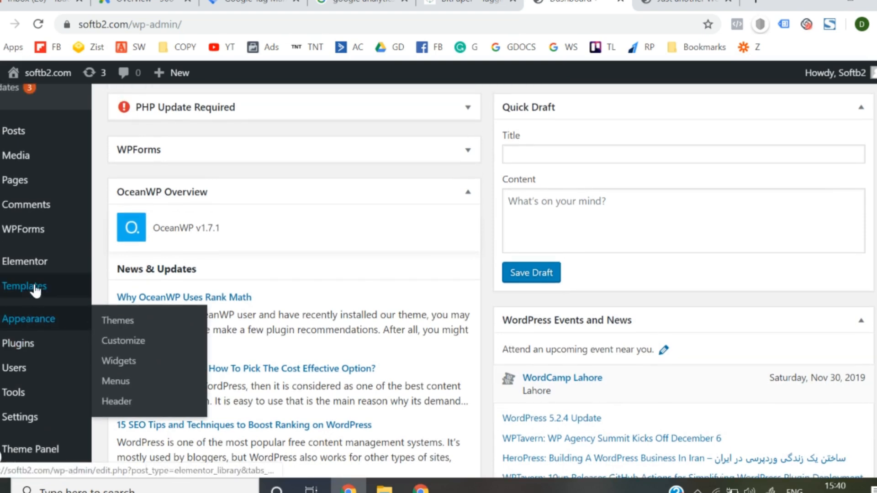
{"action": "scroll", "coordinate": [32, 297], "scroll_direction": "down", "scroll_amount": 1}
{"action": "scroll", "coordinate": [30, 330], "scroll_direction": "down", "scroll_amount": 1}
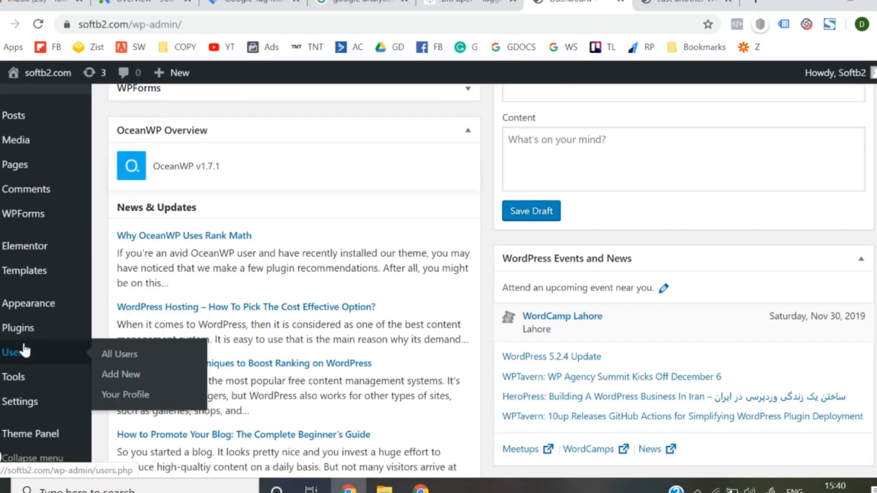
{"action": "left_click", "coordinate": [128, 361]}
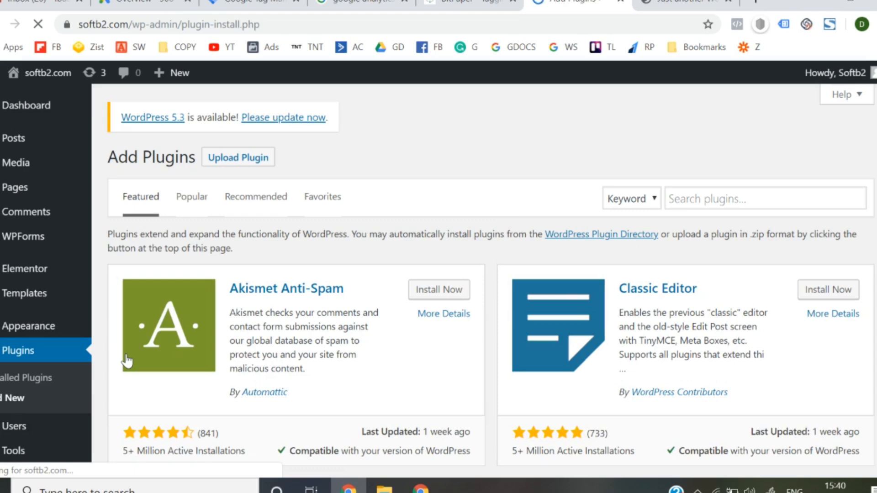
- Search the plugin directory for "google tag manager" and install and activate Google Tag Manager for WordPress
{"action": "left_click", "coordinate": [705, 207]}
{"action": "type", "text": "google "}
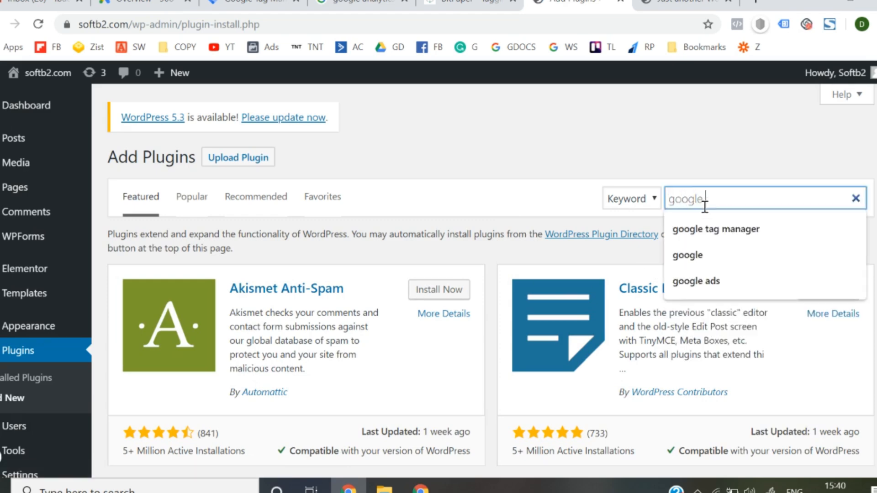
{"action": "type", "text": "tag"}
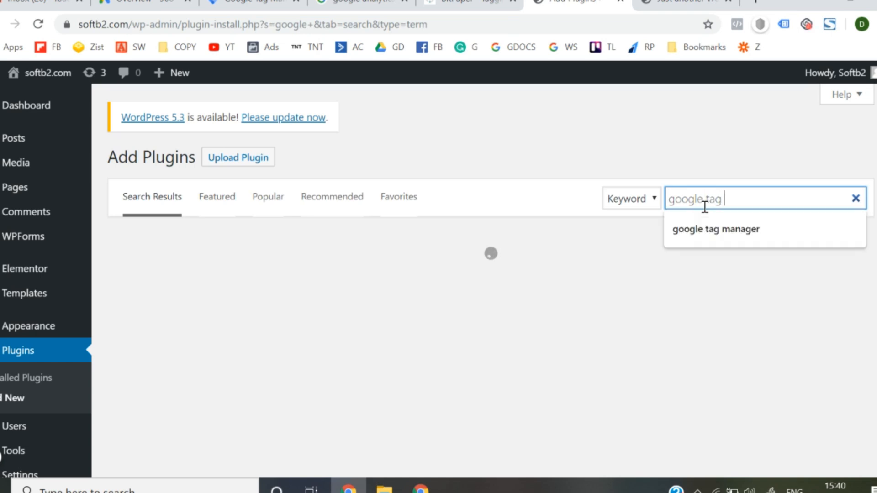
{"action": "type", "text": " manager"}
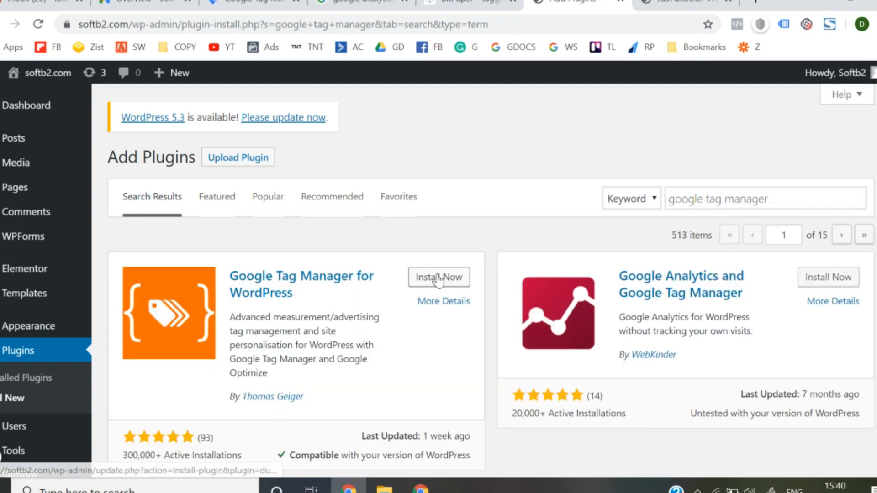
{"action": "left_click", "coordinate": [438, 277]}
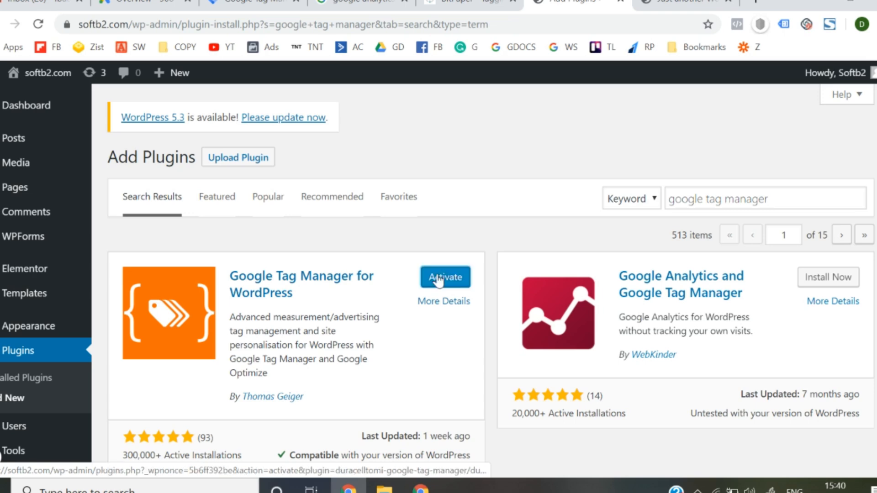
{"action": "left_click", "coordinate": [438, 279]}
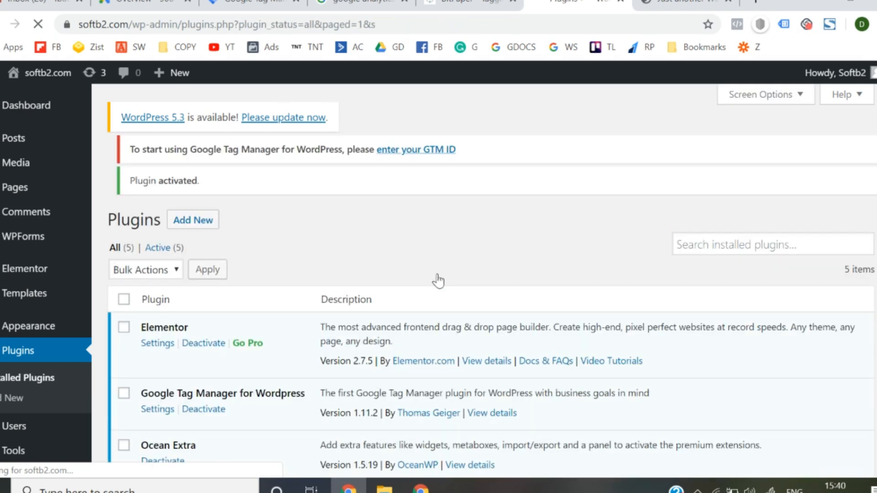
{"action": "scroll", "coordinate": [439, 281], "scroll_direction": "down", "scroll_amount": 5}
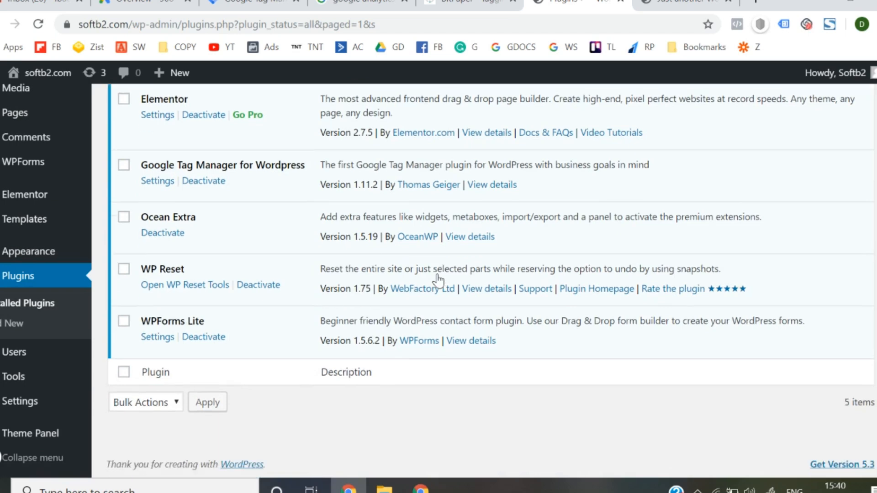
{"action": "scroll", "coordinate": [212, 324], "scroll_direction": "up", "scroll_amount": 2}
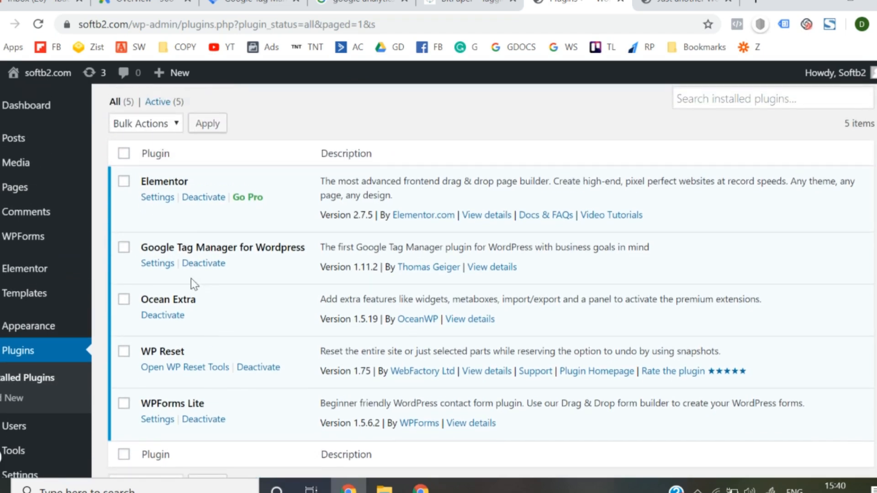
- Open the Google Tag Manager plugin's settings and fill its Google Tag Manager ID with the container ID copied from the Softb2.com workspace
{"action": "left_click", "coordinate": [164, 273]}
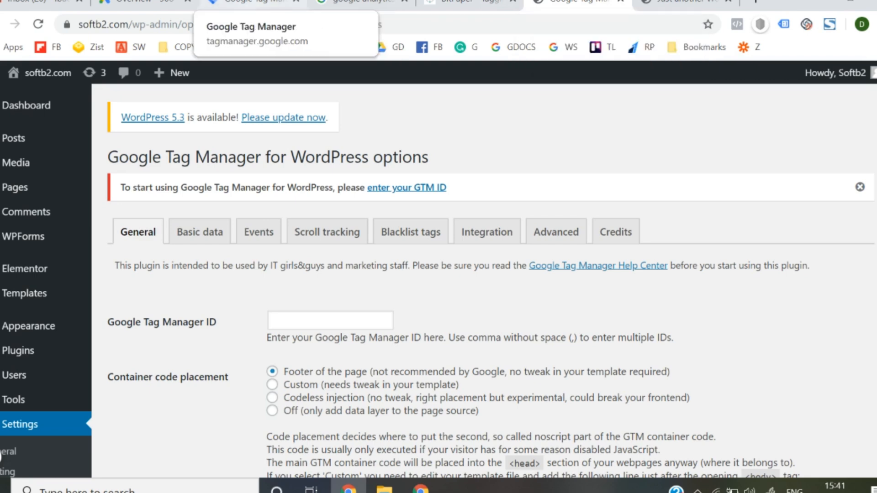
{"action": "left_click", "coordinate": [251, 4]}
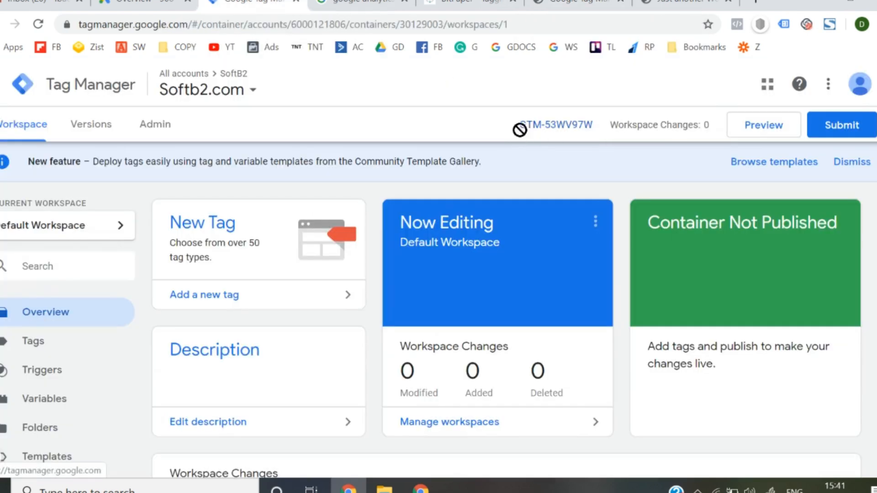
{"action": "left_click_drag", "start_coordinate": [513, 129], "coordinate": [578, 126]}
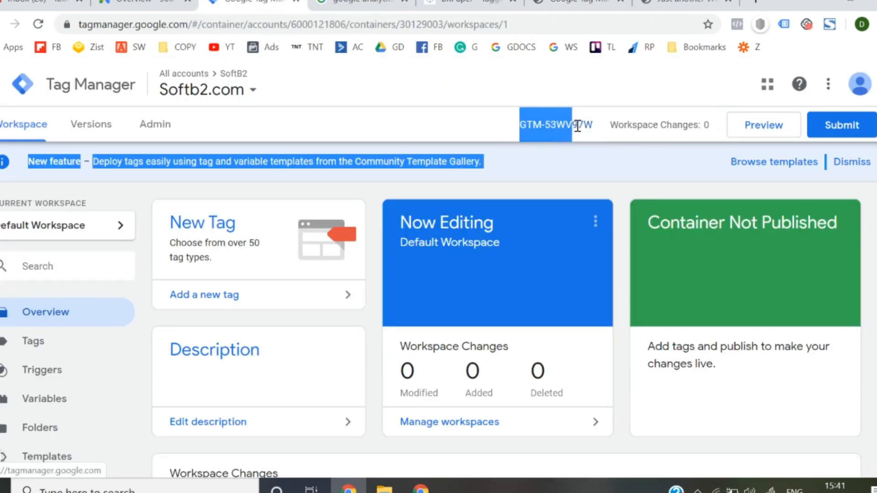
{"action": "left_click", "coordinate": [576, 163]}
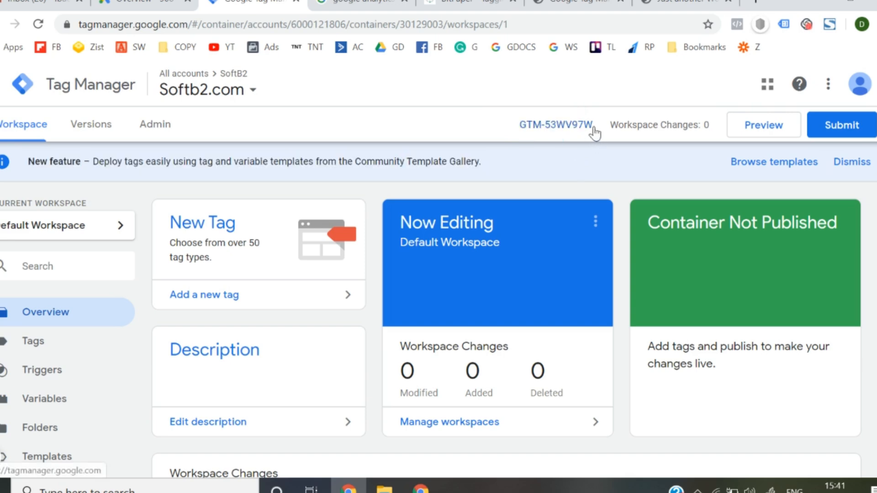
{"action": "left_click_drag", "start_coordinate": [517, 124], "coordinate": [598, 124]}
{"action": "key", "text": "ctrl+c"}
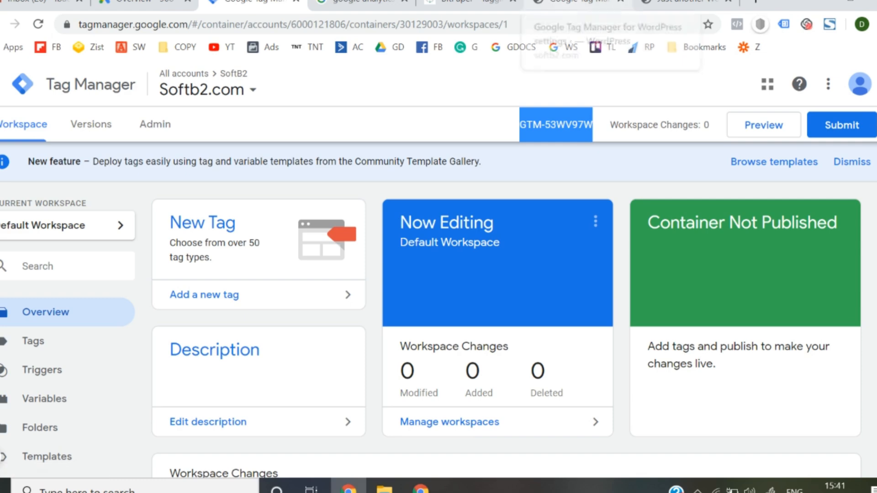
{"action": "left_click", "coordinate": [577, 4]}
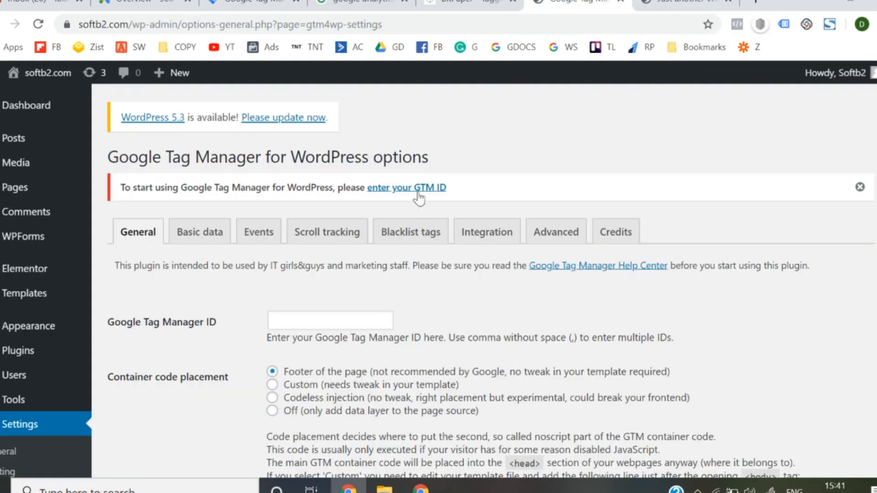
{"action": "left_click", "coordinate": [301, 327]}
{"action": "key", "text": "ctrl+v"}
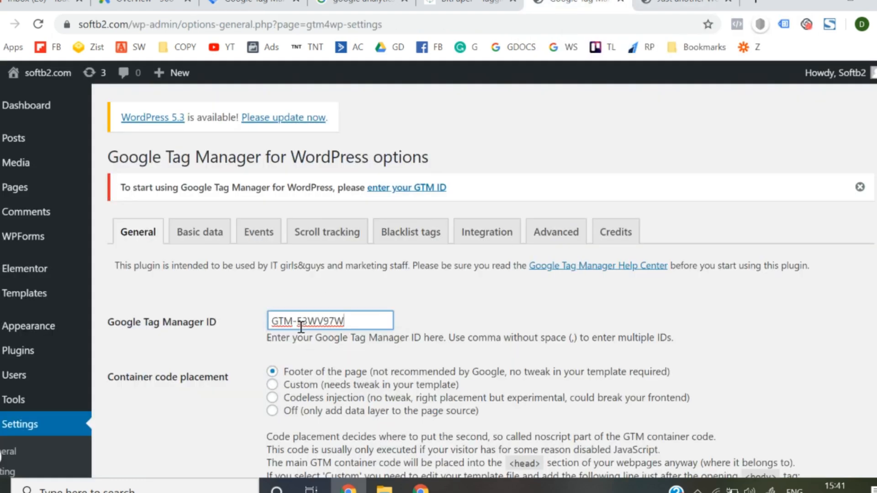
- Set the container code placement to Codeless injection and save the plugin settings
{"action": "left_click", "coordinate": [272, 399]}
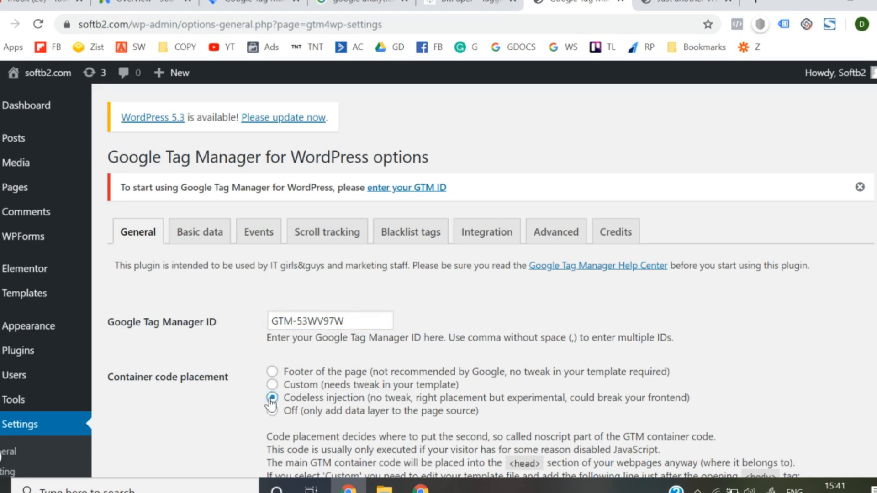
{"action": "scroll", "coordinate": [216, 416], "scroll_direction": "down", "scroll_amount": 3}
{"action": "left_click", "coordinate": [151, 391]}
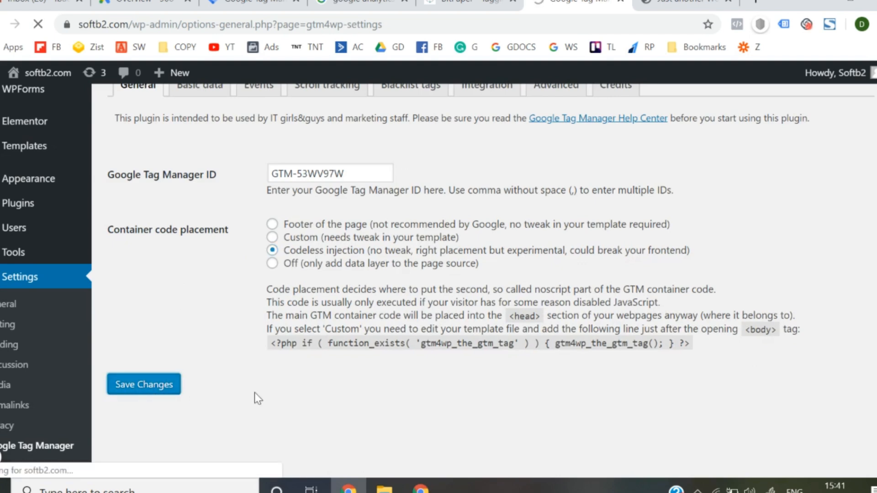
{"action": "scroll", "coordinate": [254, 393], "scroll_direction": "down", "scroll_amount": 1}
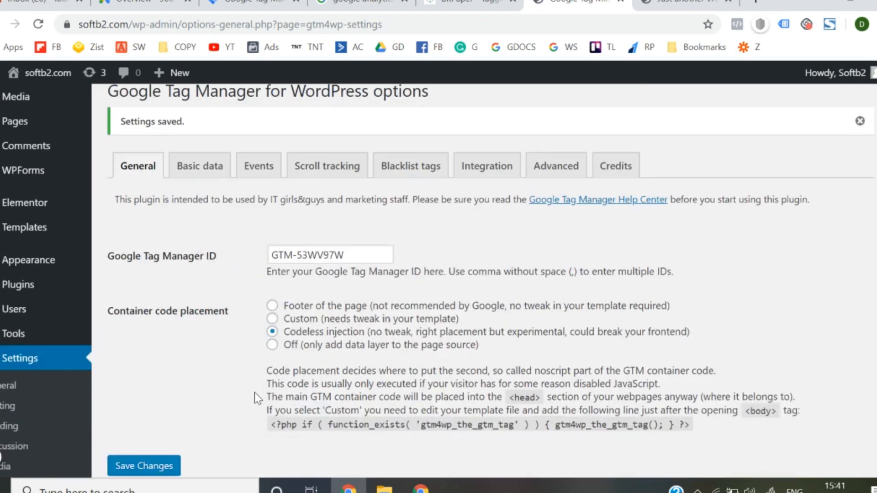
{"action": "scroll", "coordinate": [254, 393], "scroll_direction": "down", "scroll_amount": 1}
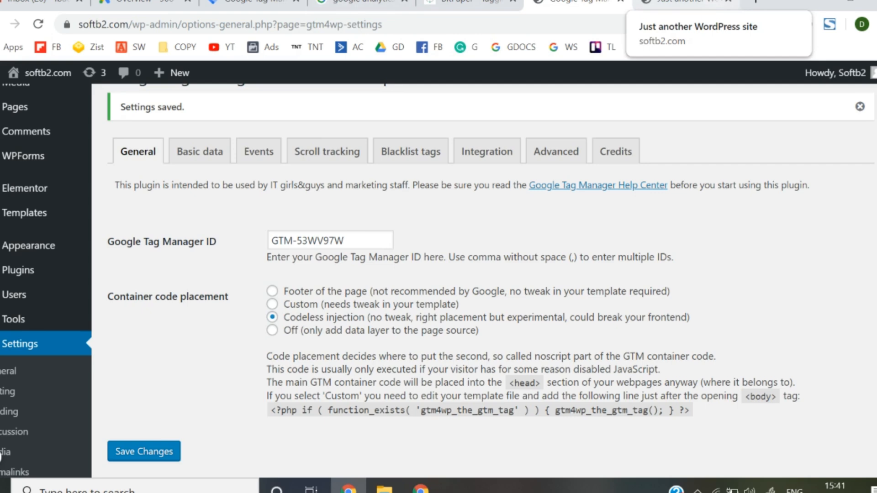
- Publish the Softb2.com container in Tag Manager without a version name or description, and return to the workspace overview
{"action": "left_click", "coordinate": [686, 3]}
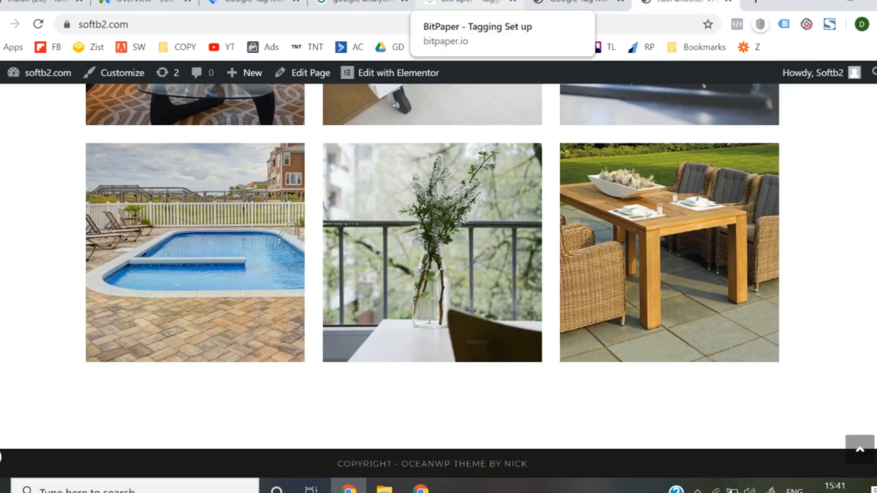
{"action": "left_click", "coordinate": [252, 3]}
{"action": "left_click", "coordinate": [814, 128]}
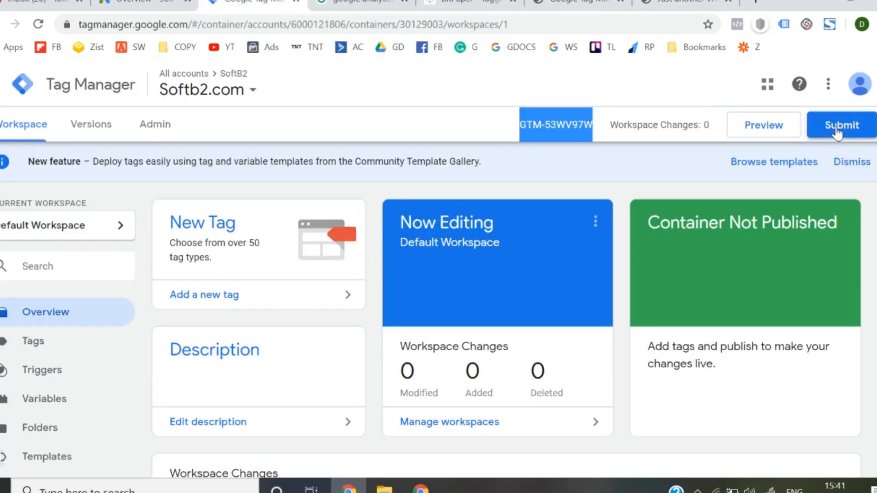
{"action": "left_click", "coordinate": [853, 96]}
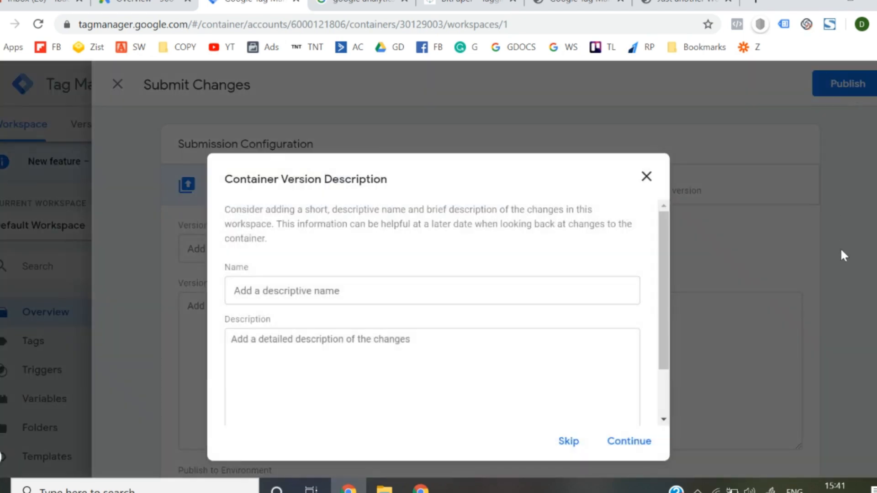
{"action": "left_click", "coordinate": [632, 441]}
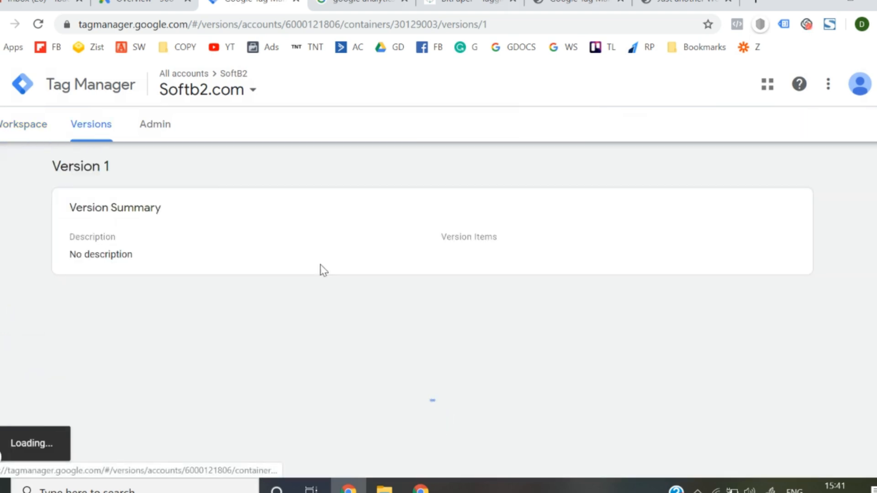
{"action": "left_click", "coordinate": [27, 127]}
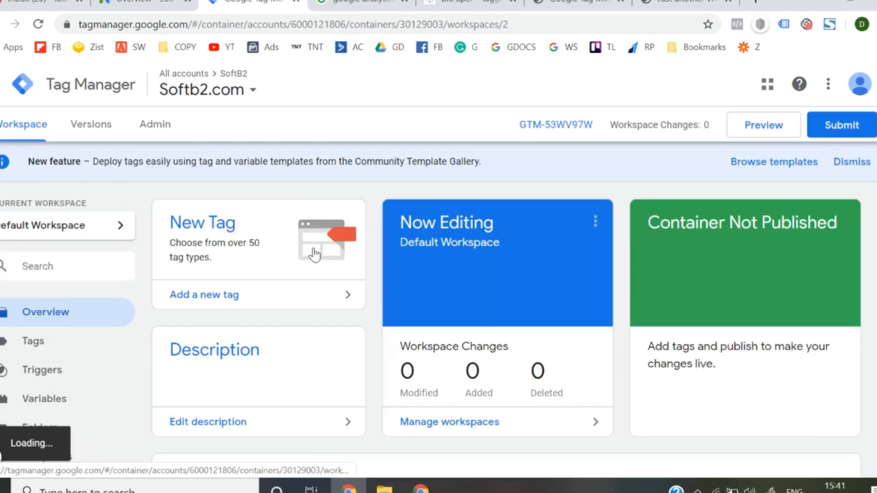
- Save the WordPress plugin's Tag Manager settings again and reload the softb2.com homepage
{"action": "left_click", "coordinate": [681, 2]}
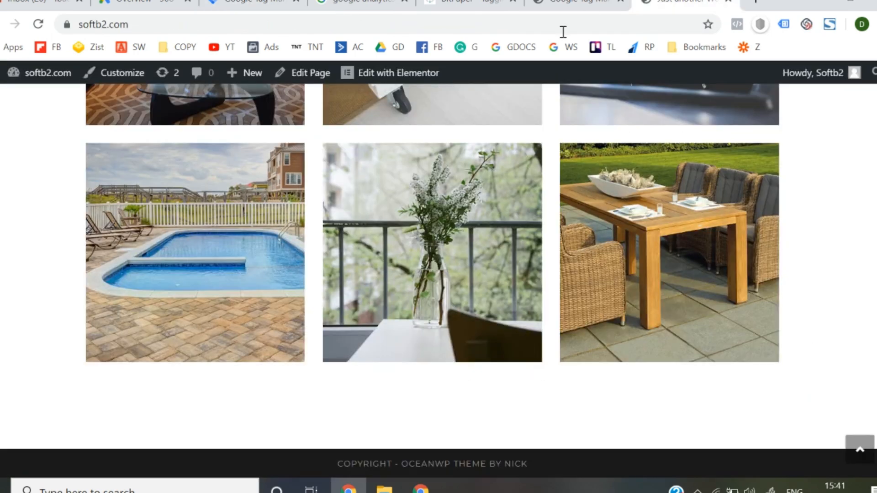
{"action": "left_click", "coordinate": [573, 1]}
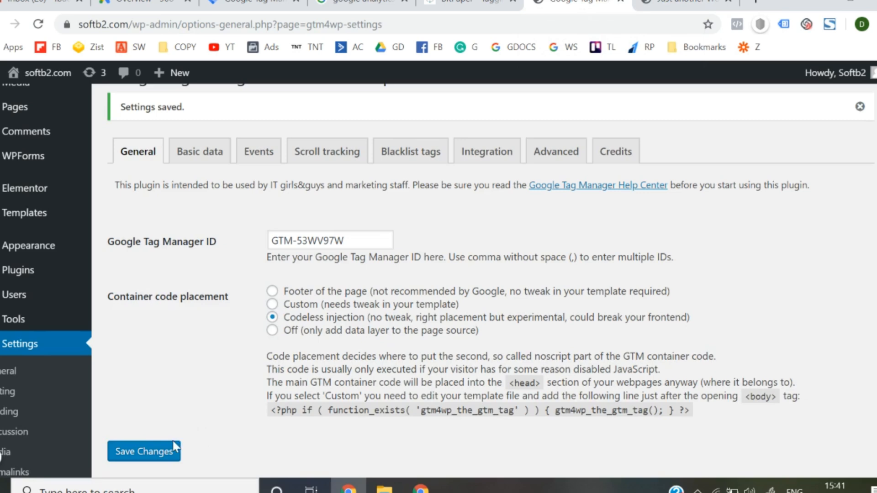
{"action": "left_click", "coordinate": [147, 451]}
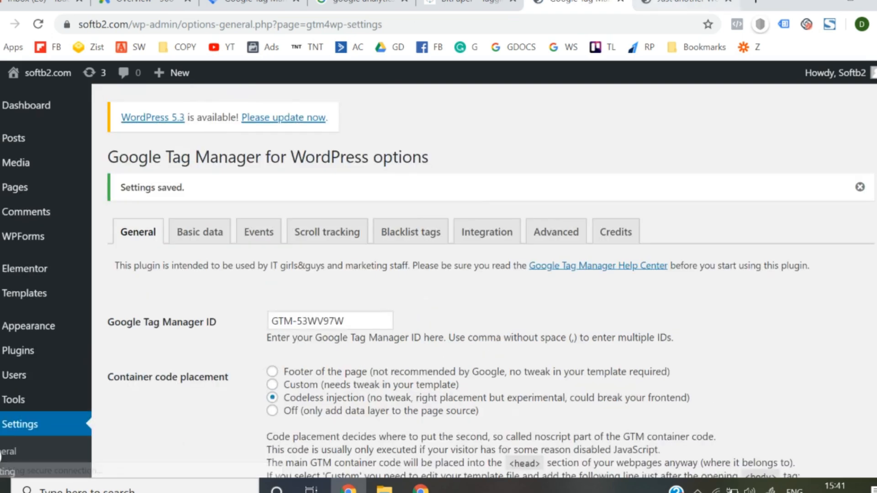
{"action": "left_click", "coordinate": [684, 2]}
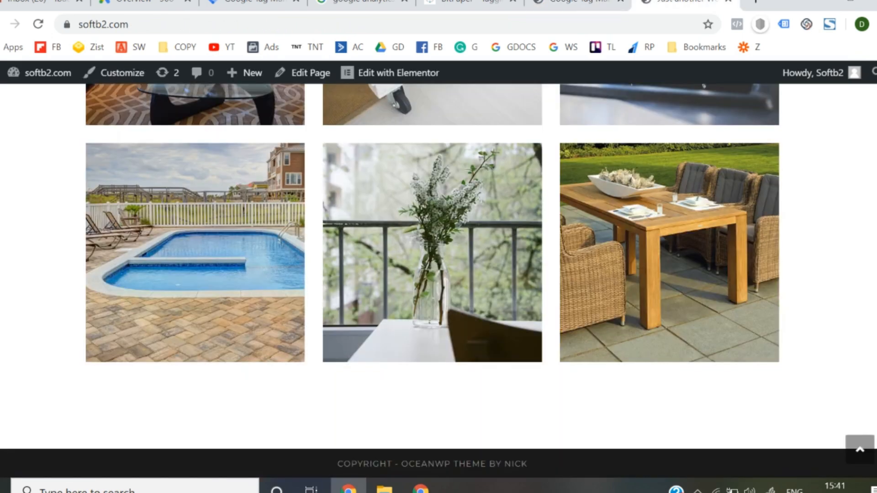
{"action": "scroll", "coordinate": [11, 274], "scroll_direction": "up", "scroll_amount": 20}
{"action": "key", "text": "F5"}
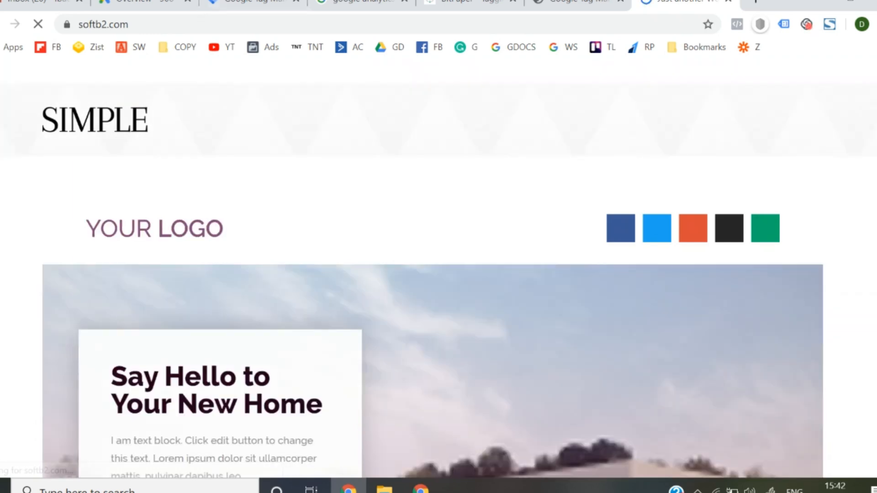
- Preview the Default Workspace from Tag Manager and check the softb2.com homepage for the Tag Manager debug pane
{"action": "left_click", "coordinate": [249, 2]}
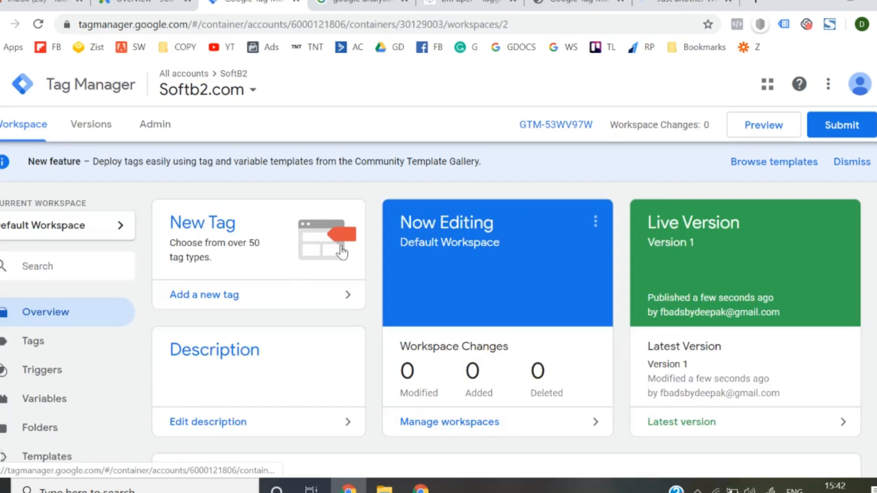
{"action": "left_click", "coordinate": [754, 132]}
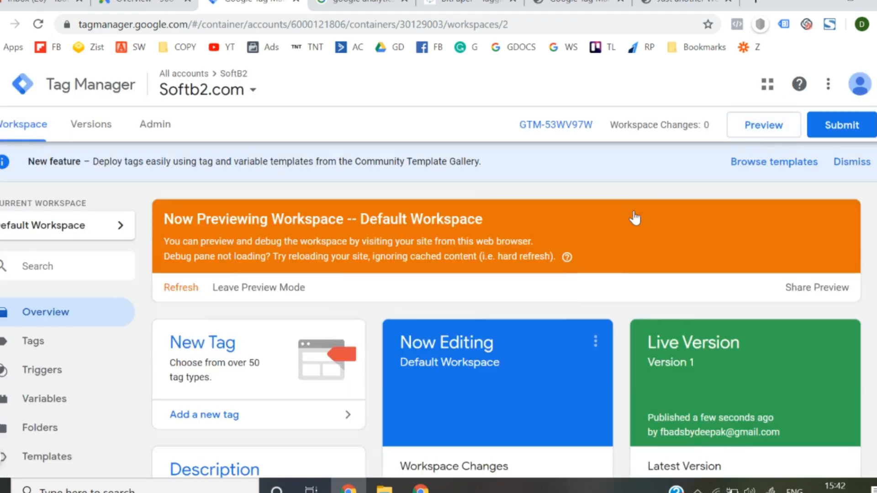
{"action": "left_click", "coordinate": [680, 4]}
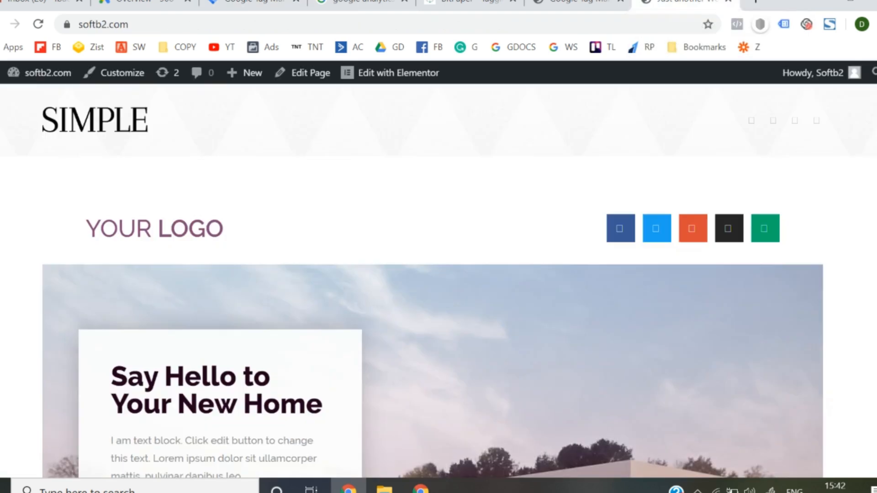
{"action": "scroll", "coordinate": [378, 231], "scroll_direction": "down", "scroll_amount": 20}
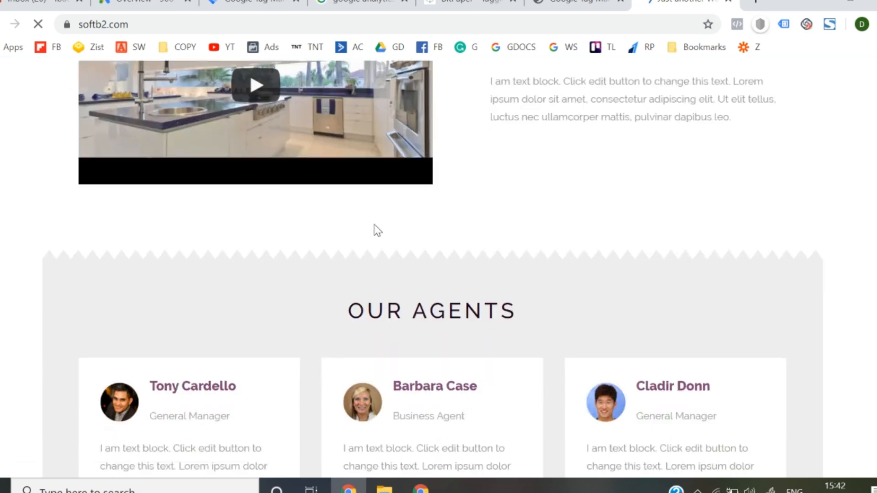
{"action": "scroll", "coordinate": [373, 215], "scroll_direction": "down", "scroll_amount": 2}
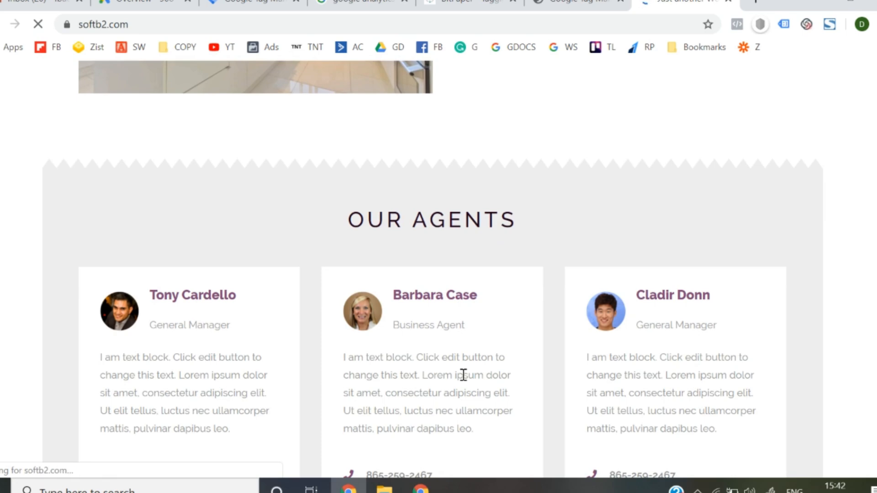
{"action": "scroll", "coordinate": [472, 330], "scroll_direction": "down", "scroll_amount": 4}
{"action": "scroll", "coordinate": [472, 330], "scroll_direction": "down", "scroll_amount": 7}
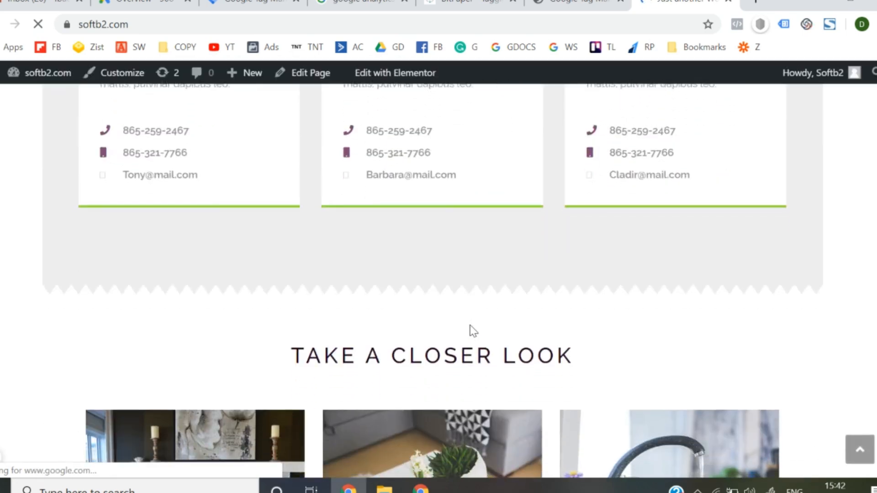
{"action": "scroll", "coordinate": [472, 330], "scroll_direction": "up", "scroll_amount": 10}
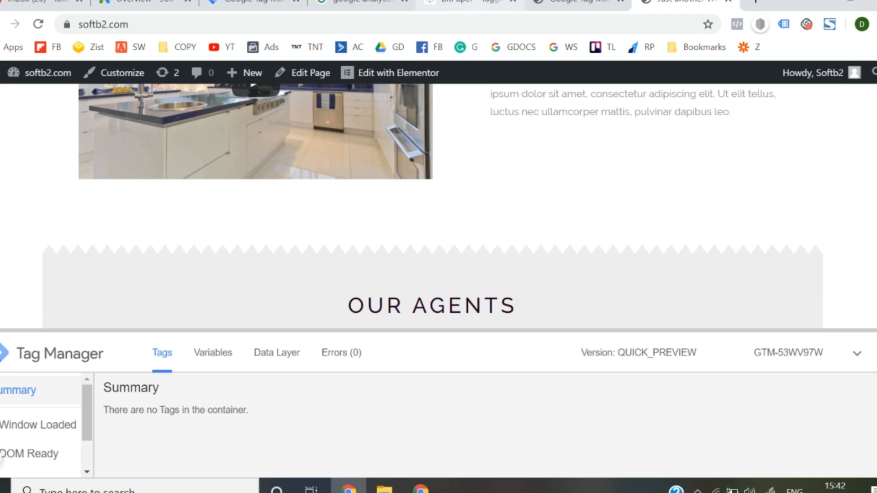
- Return to the Tag Manager workspace and leave preview mode, confirming the prompt
{"action": "left_click", "coordinate": [251, 4]}
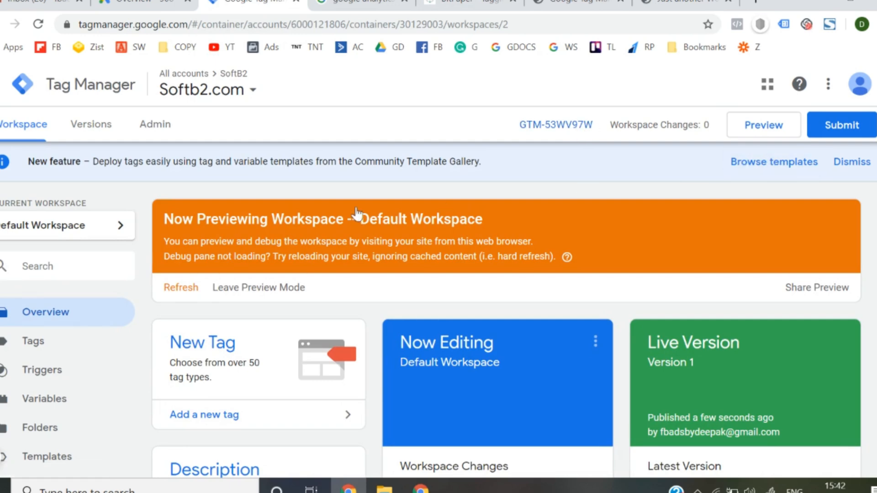
{"action": "left_click", "coordinate": [293, 288]}
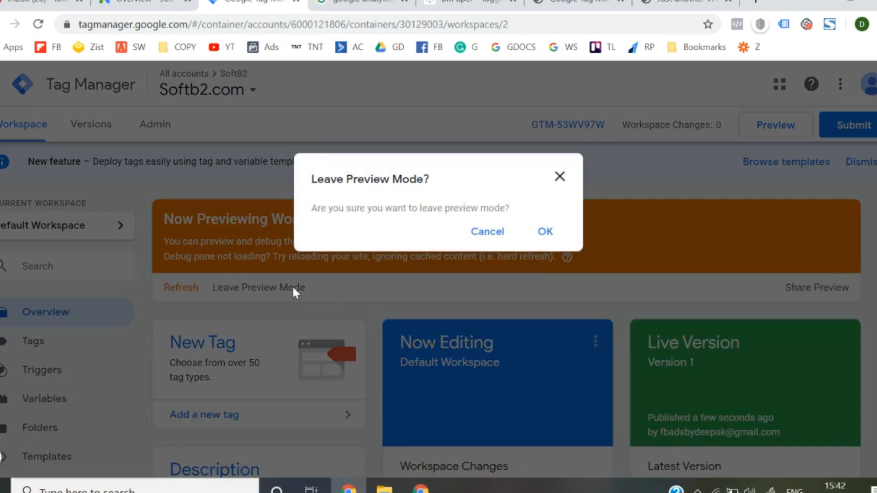
{"action": "left_click", "coordinate": [549, 240]}
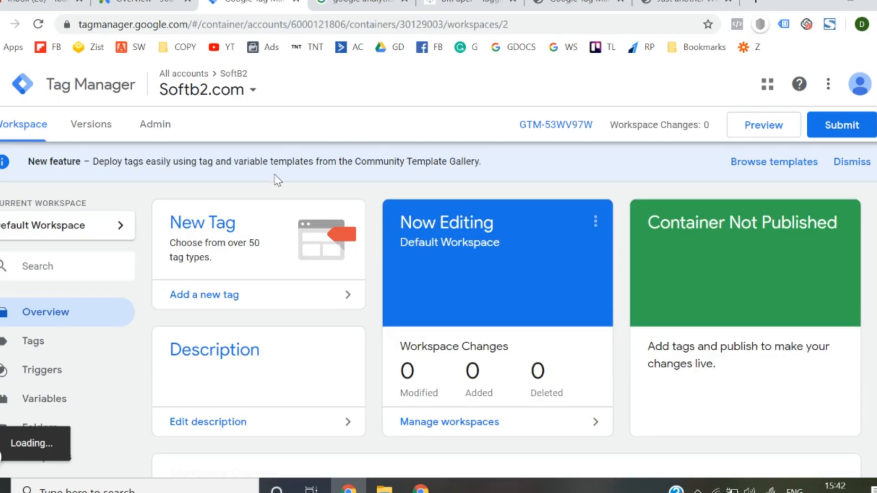
- Reload the softb2.com homepage to check whether the debug pane still shows, and return to the Tag Manager workspace
{"action": "left_click", "coordinate": [685, 1]}
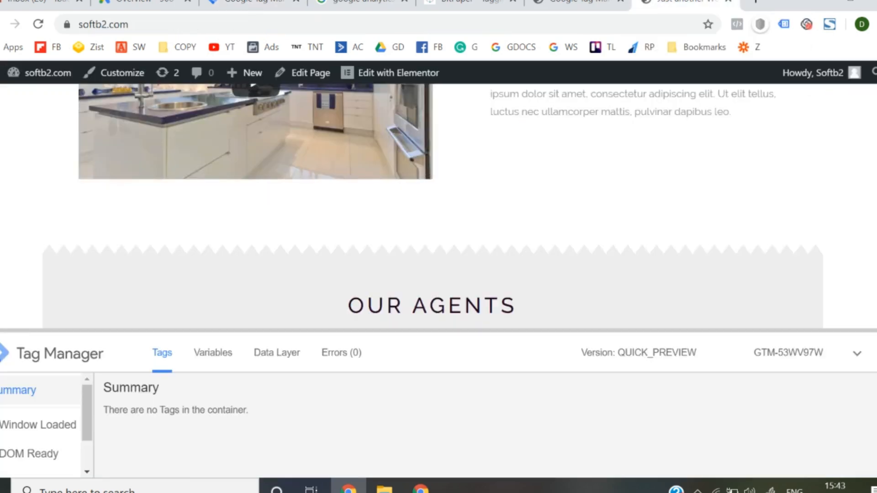
{"action": "left_click", "coordinate": [604, 25]}
{"action": "key", "text": "Return"}
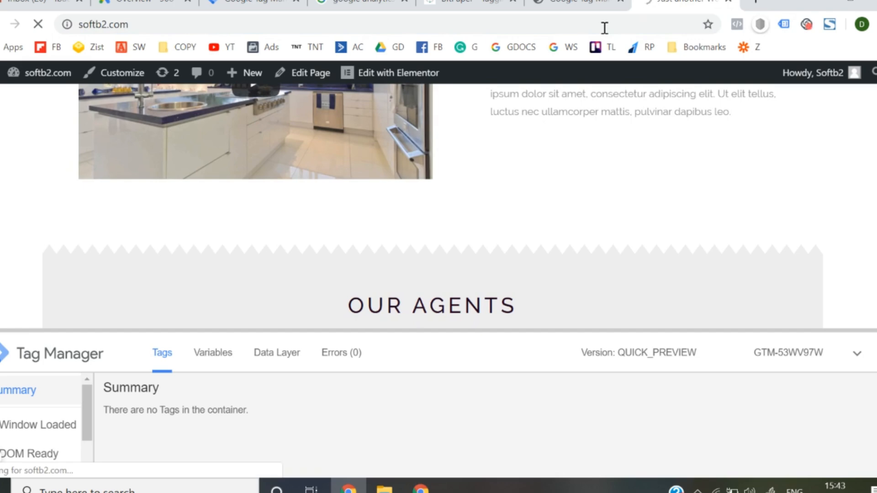
{"action": "scroll", "coordinate": [530, 142], "scroll_direction": "down", "scroll_amount": 5}
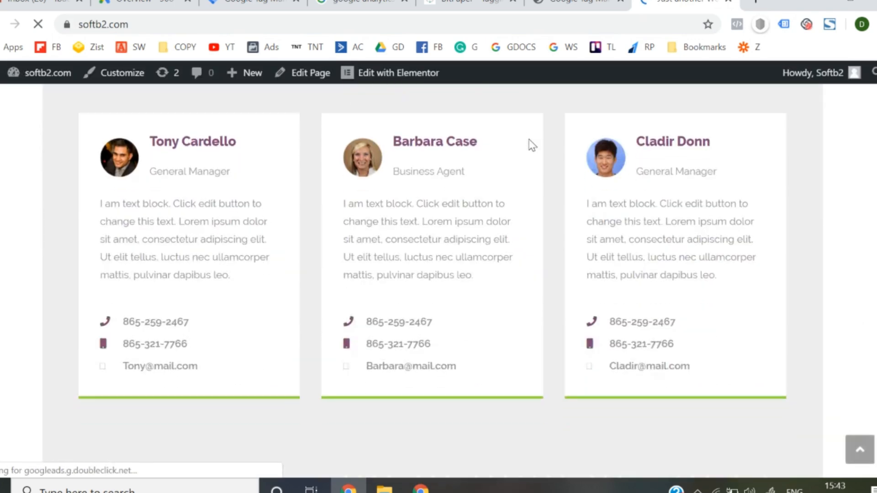
{"action": "scroll", "coordinate": [530, 144], "scroll_direction": "up", "scroll_amount": 10}
{"action": "left_click", "coordinate": [251, 2]}
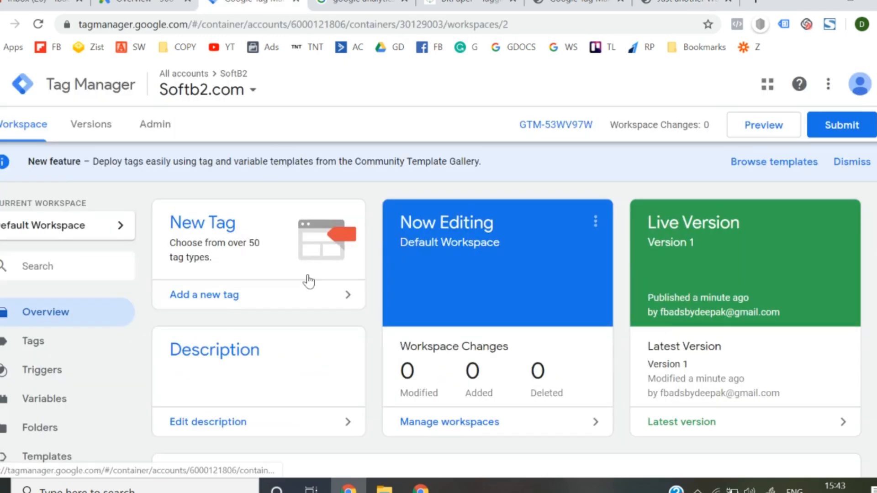
- On the BitPaper whiteboard, handwrite an underlined, circled item 2 "google analytics" below the google tag manager item
{"action": "left_click", "coordinate": [471, 4]}
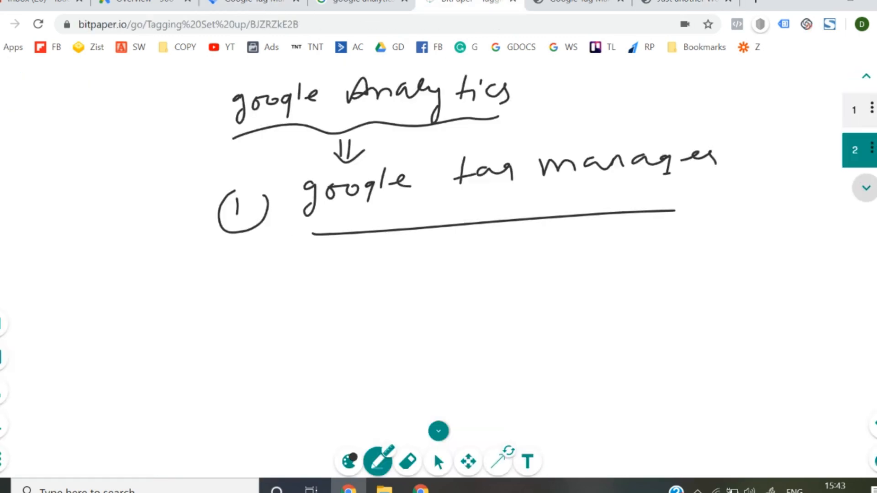
{"action": "mouse_move", "coordinate": [238, 273]}
{"action": "left_mouse_down"}
{"action": "mouse_move", "coordinate": [265, 292]}
{"action": "mouse_move", "coordinate": [251, 269]}
{"action": "left_mouse_up"}
{"action": "mouse_move", "coordinate": [325, 269]}
{"action": "left_mouse_down"}
{"action": "mouse_move", "coordinate": [317, 298]}
{"action": "mouse_move", "coordinate": [386, 276]}
{"action": "mouse_move", "coordinate": [407, 256]}
{"action": "mouse_move", "coordinate": [429, 275]}
{"action": "mouse_move", "coordinate": [533, 268]}
{"action": "mouse_move", "coordinate": [552, 250]}
{"action": "mouse_move", "coordinate": [656, 272]}
{"action": "mouse_move", "coordinate": [655, 251]}
{"action": "left_mouse_up"}
{"action": "left_click_drag", "start_coordinate": [315, 307], "coordinate": [669, 289]}
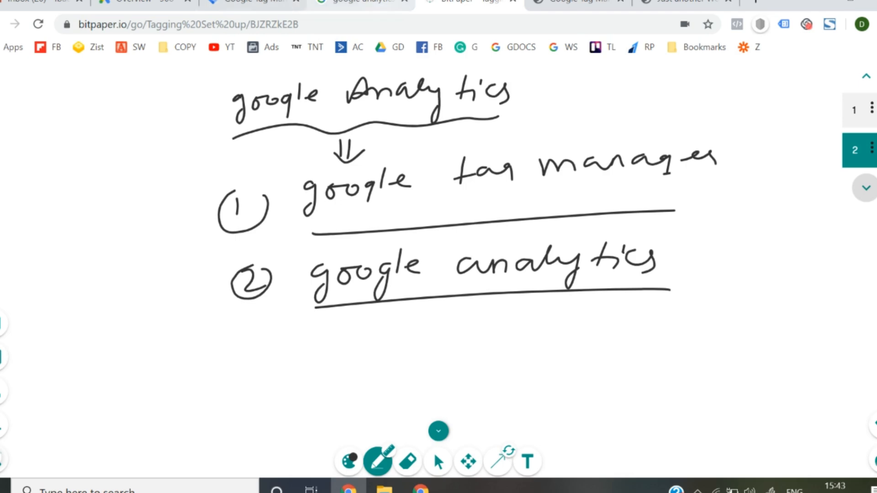
- Open Google Analytics from the existing search results and go to its administration settings
{"action": "left_click", "coordinate": [361, 4]}
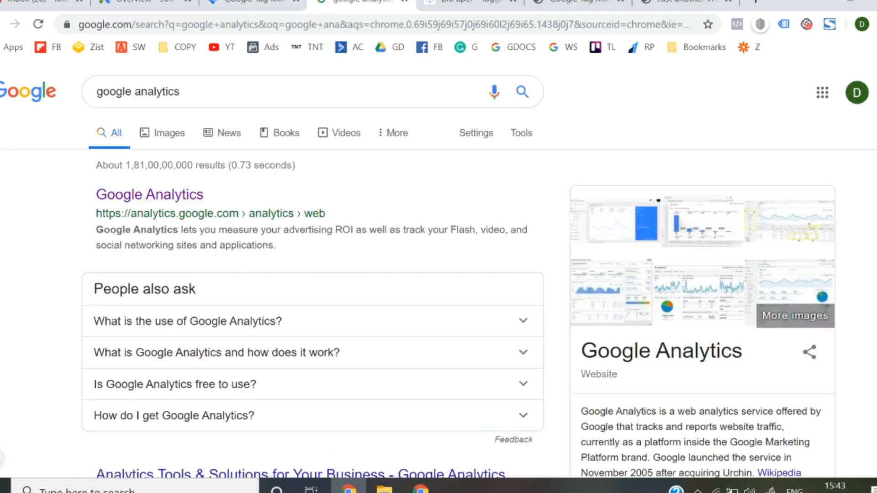
{"action": "left_click", "coordinate": [120, 201]}
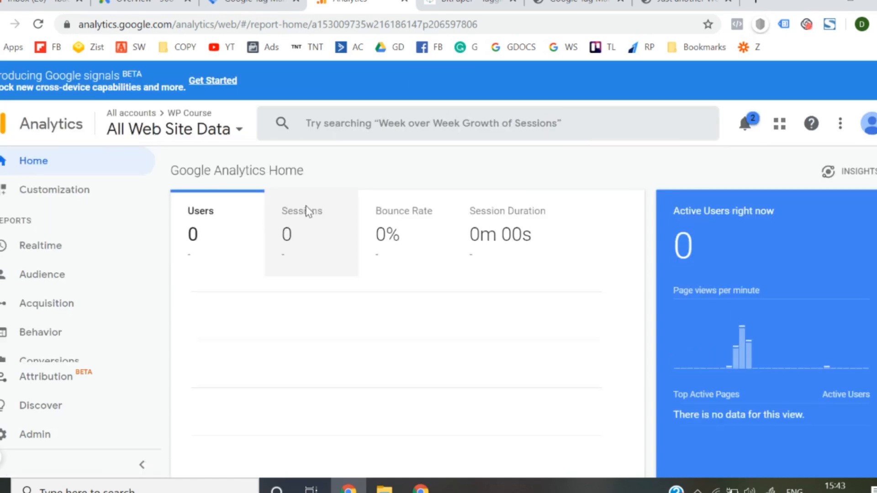
{"action": "left_click", "coordinate": [73, 435]}
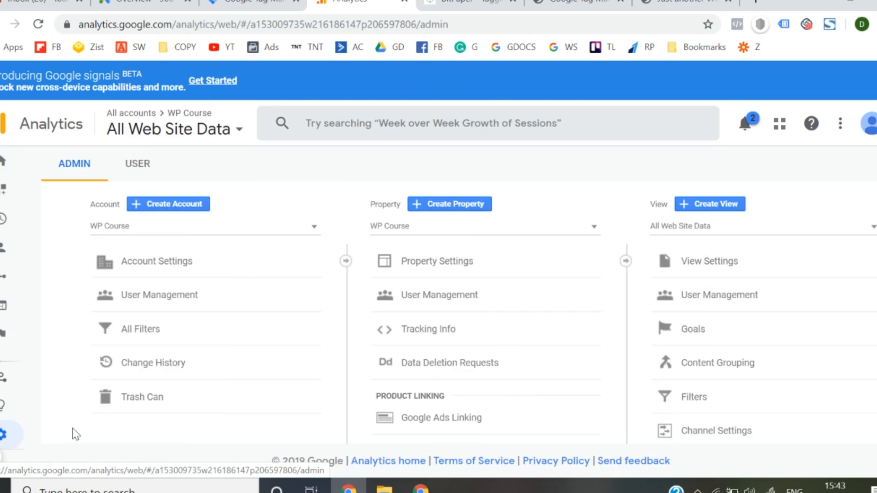
- Start a new Analytics account named "Soft B2" and proceed with Web as what to measure
{"action": "left_click", "coordinate": [175, 204]}
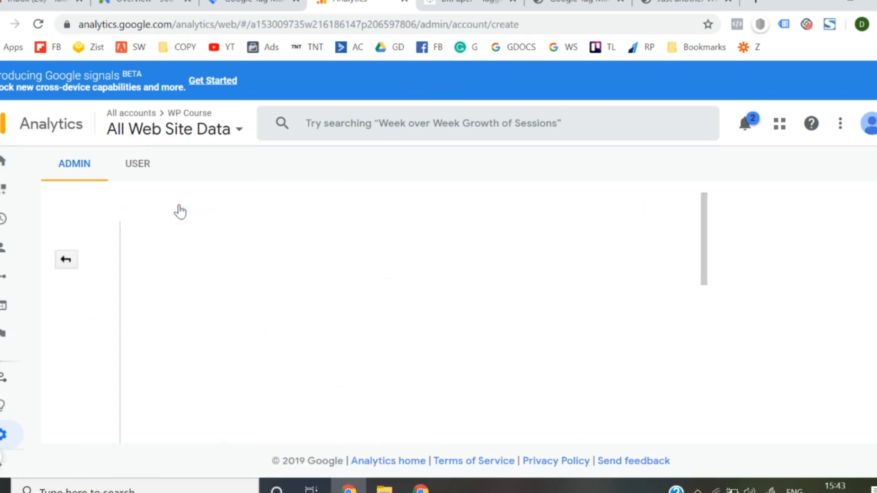
{"action": "scroll", "coordinate": [247, 334], "scroll_direction": "down", "scroll_amount": 1}
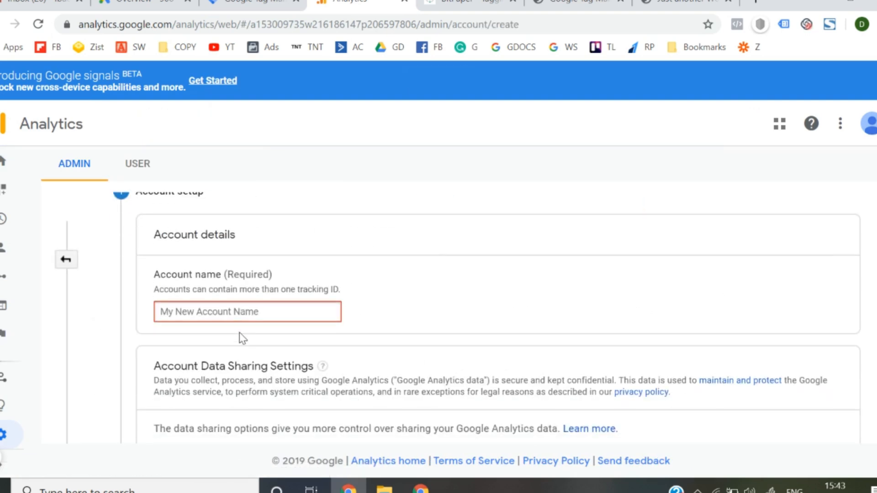
{"action": "type", "text": "So"}
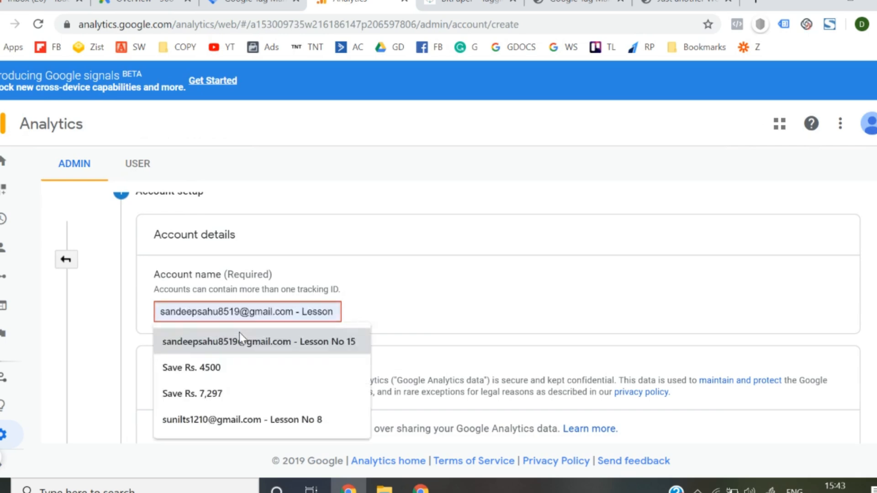
{"action": "type", "text": "ft B2"}
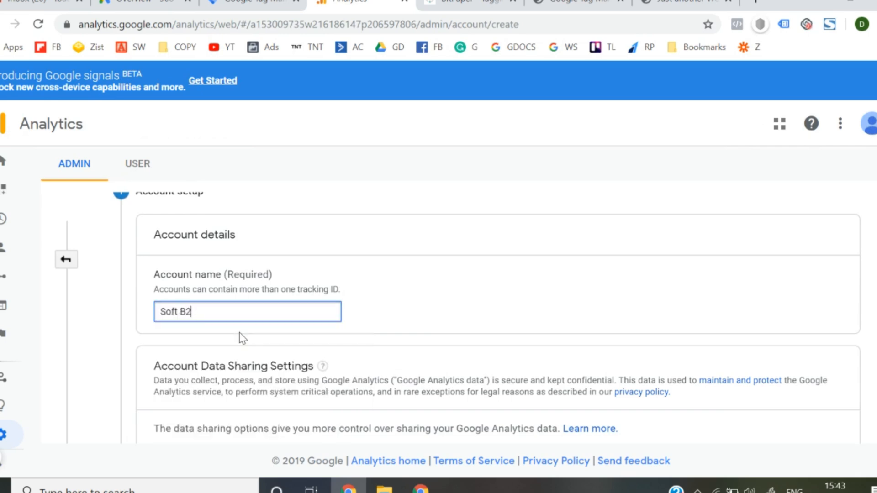
{"action": "scroll", "coordinate": [239, 333], "scroll_direction": "down", "scroll_amount": 12}
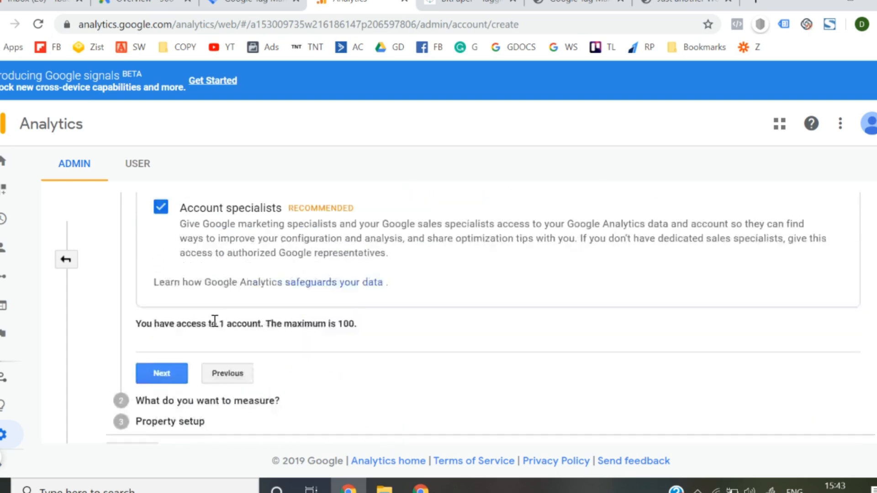
{"action": "left_click", "coordinate": [162, 356]}
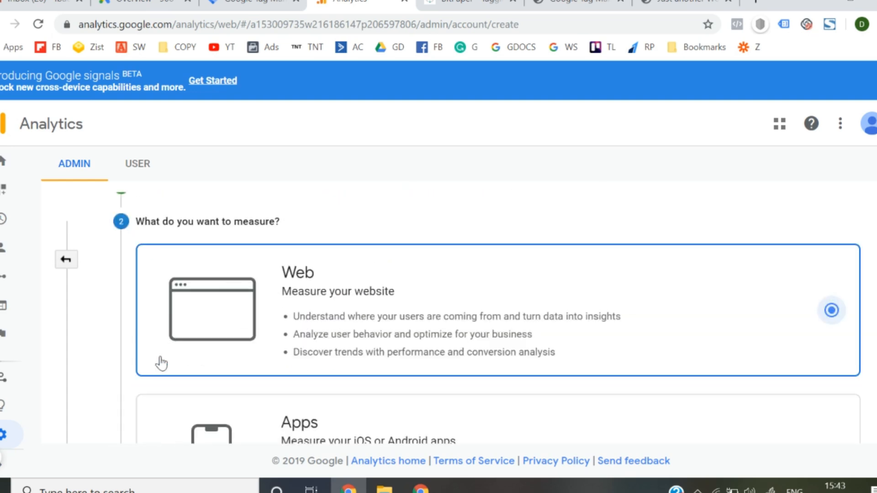
{"action": "scroll", "coordinate": [268, 328], "scroll_direction": "down", "scroll_amount": 8}
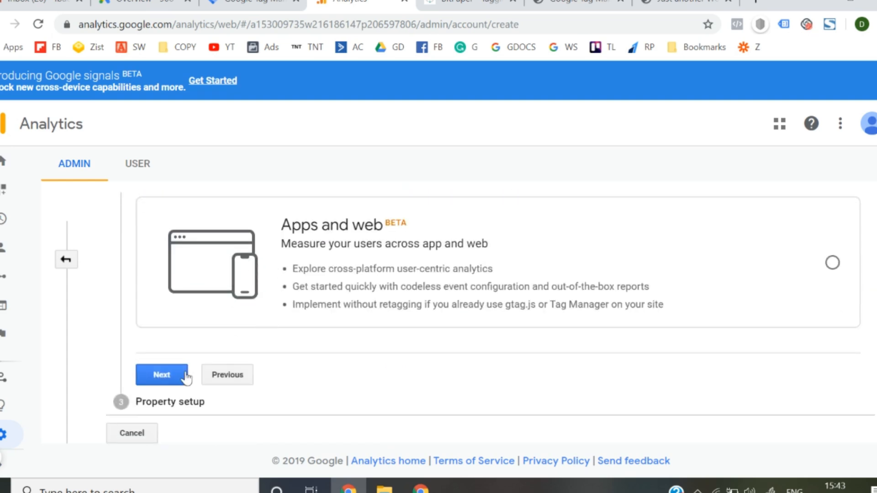
{"action": "left_click", "coordinate": [185, 376]}
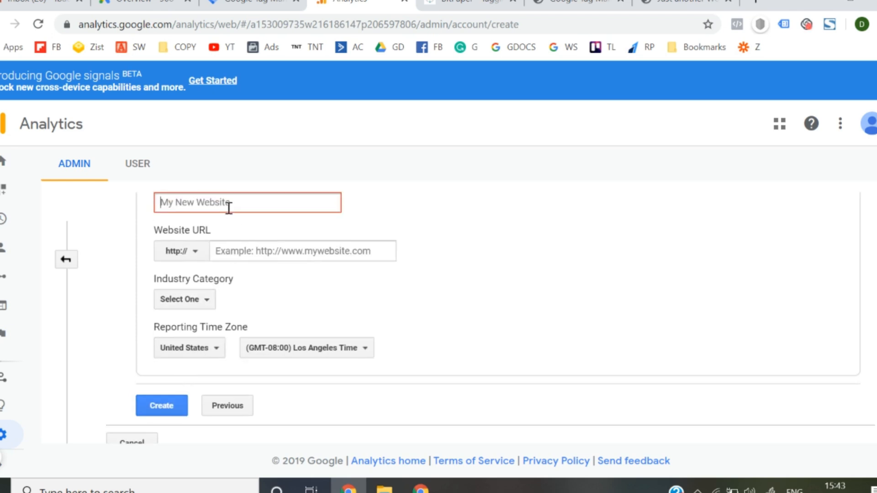
{"action": "type", "text": "Soft B2"}
{"action": "left_click", "coordinate": [184, 251]}
{"action": "left_click", "coordinate": [183, 300]}
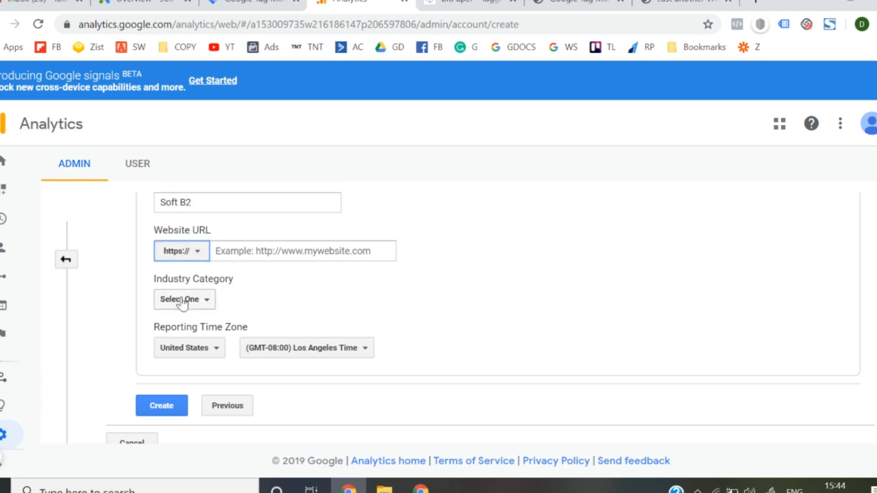
{"action": "left_click", "coordinate": [683, 3]}
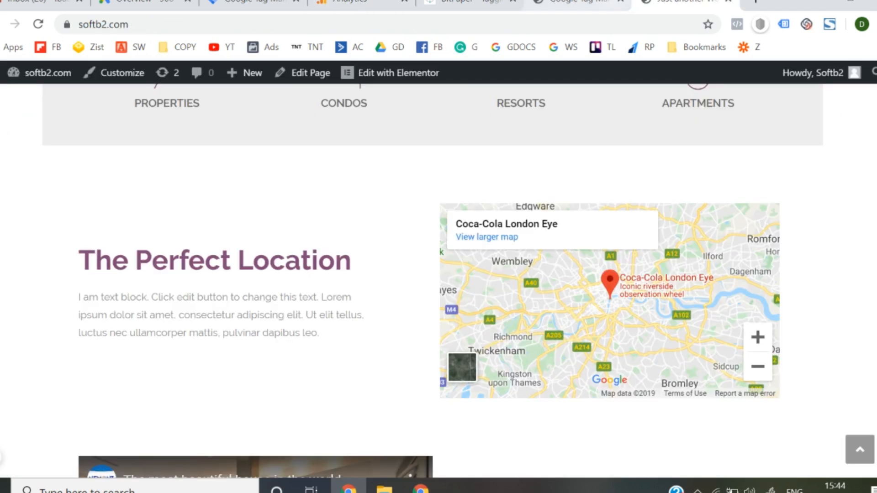
{"action": "left_click", "coordinate": [249, 3]}
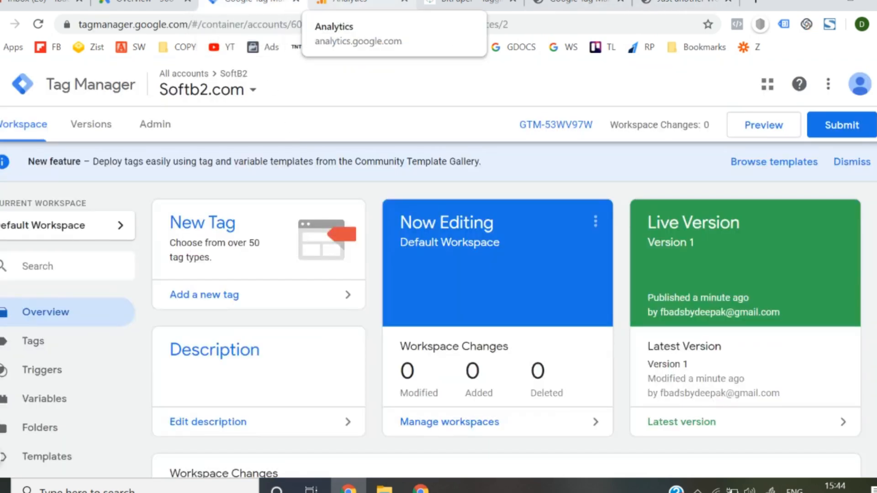
{"action": "left_click", "coordinate": [347, 3]}
{"action": "left_click", "coordinate": [308, 243]}
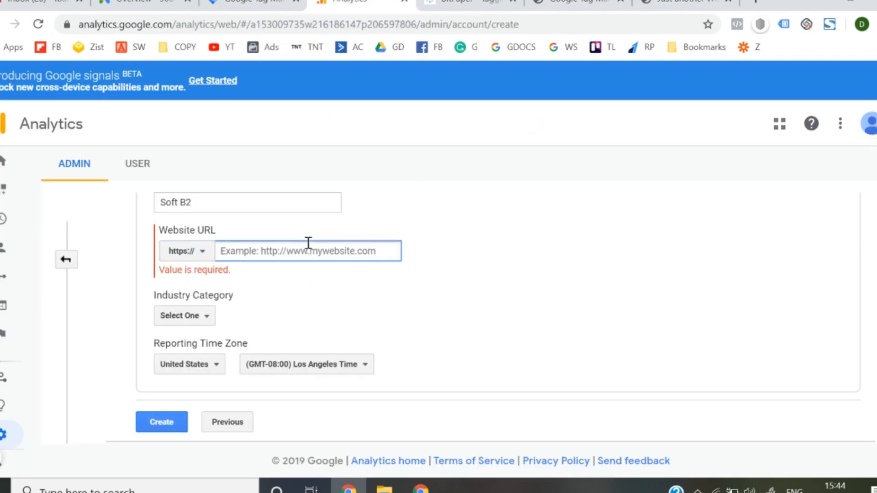
{"action": "type", "text": "softb2.com"}
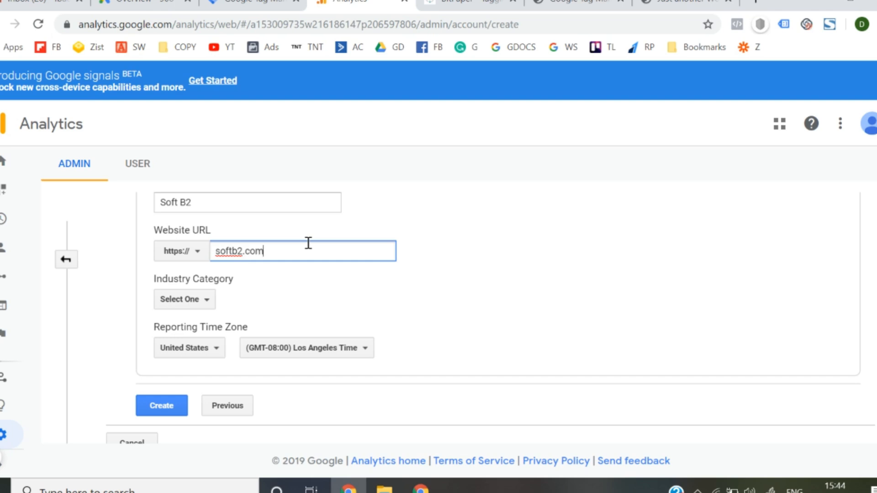
- Set the industry category to Internet and Telecom and the reporting time zone country to India, and submit the property setup
{"action": "left_click", "coordinate": [487, 289]}
{"action": "left_click", "coordinate": [203, 302]}
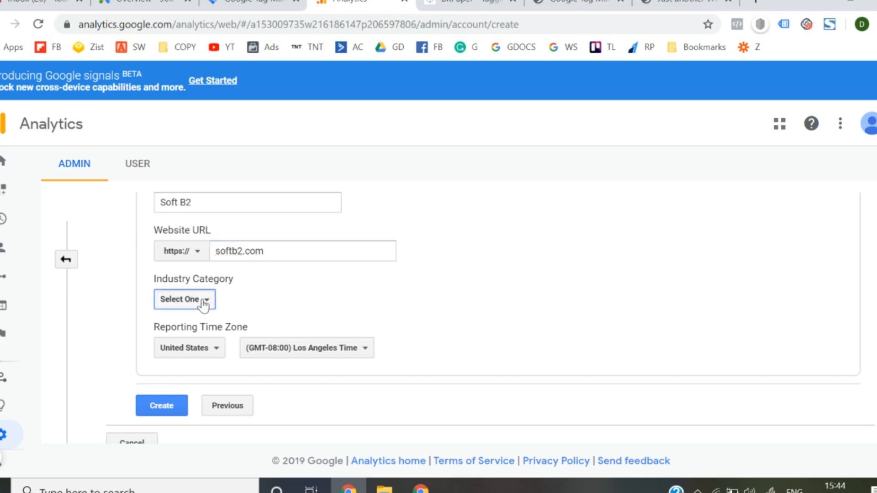
{"action": "scroll", "coordinate": [203, 303], "scroll_direction": "down", "scroll_amount": 2}
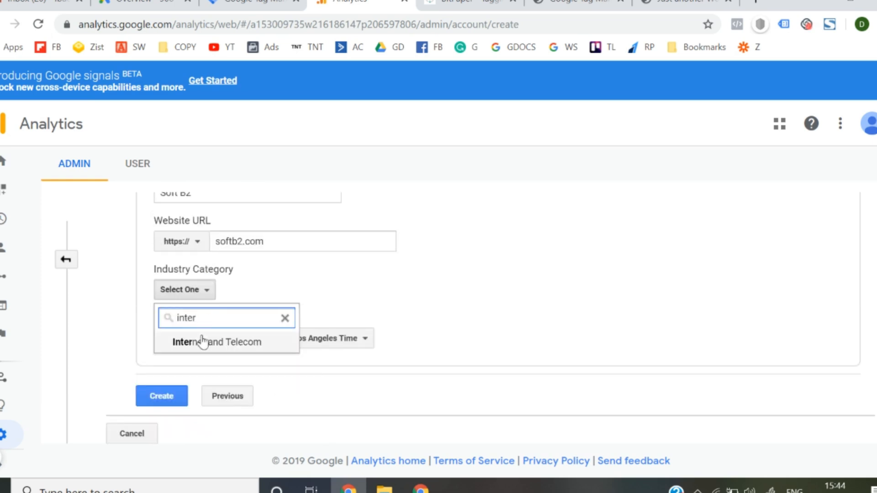
{"action": "left_click", "coordinate": [202, 346]}
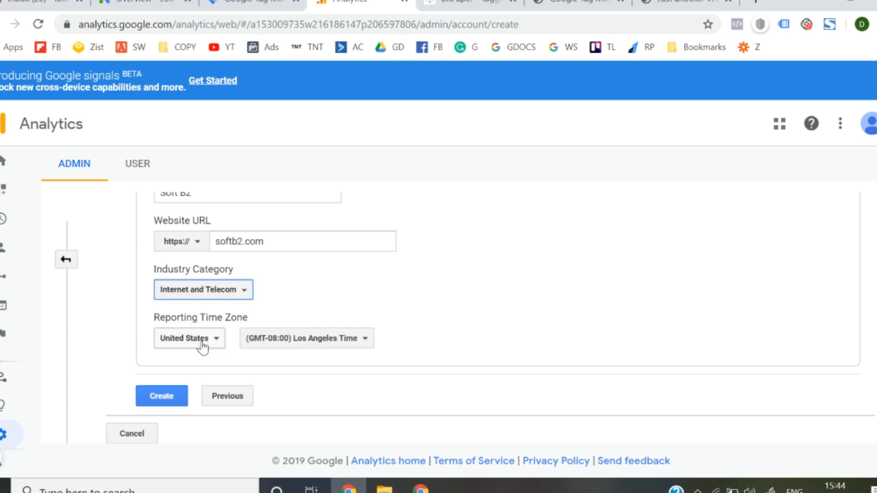
{"action": "left_click", "coordinate": [211, 349]}
{"action": "type", "text": "india"}
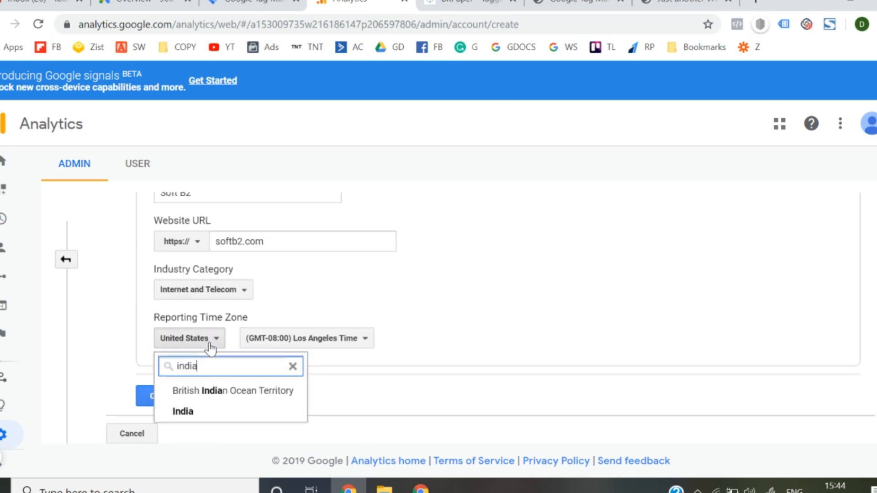
{"action": "left_click", "coordinate": [176, 416]}
{"action": "left_click", "coordinate": [157, 400]}
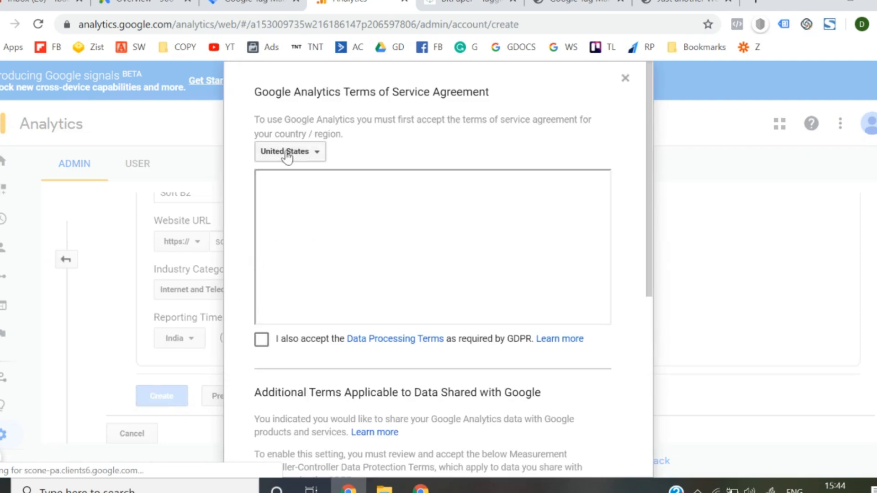
- Accept the Google Analytics terms of service for India, including the GDPR data processing terms and the additional data sharing terms
{"action": "left_click", "coordinate": [286, 154]}
{"action": "type", "text": "india"}
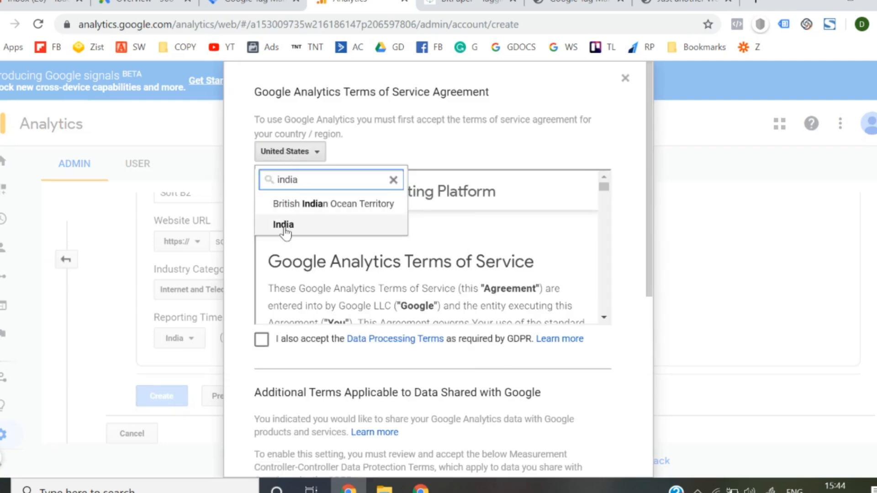
{"action": "left_click", "coordinate": [284, 226]}
{"action": "left_click", "coordinate": [262, 338]}
{"action": "scroll", "coordinate": [263, 349], "scroll_direction": "down", "scroll_amount": 7}
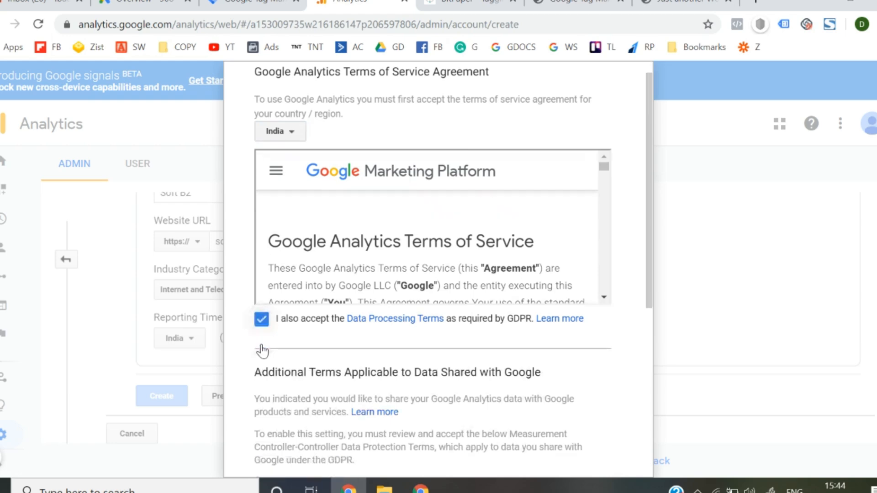
{"action": "left_click", "coordinate": [261, 394]}
{"action": "left_click", "coordinate": [282, 435]}
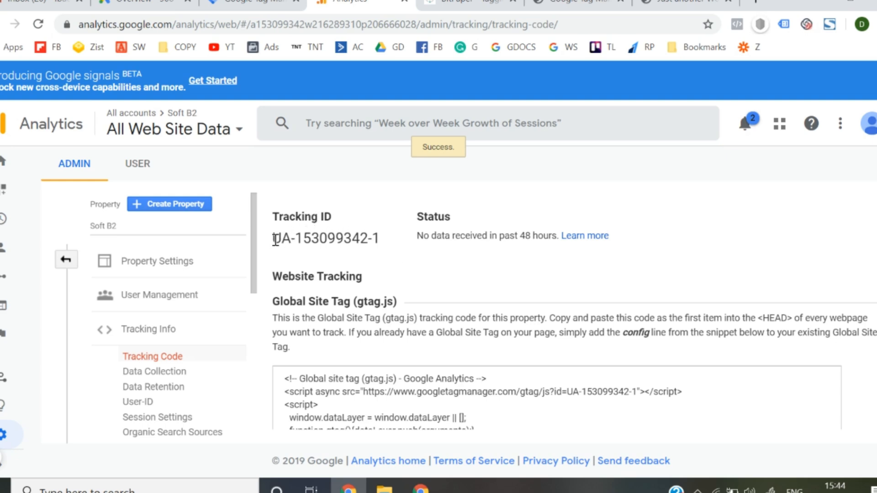
- Copy the new property's tracking ID and start a new tag in the Softb2.com Tag Manager workspace
{"action": "left_click_drag", "start_coordinate": [275, 238], "coordinate": [388, 245]}
{"action": "key", "text": "ctrl+c"}
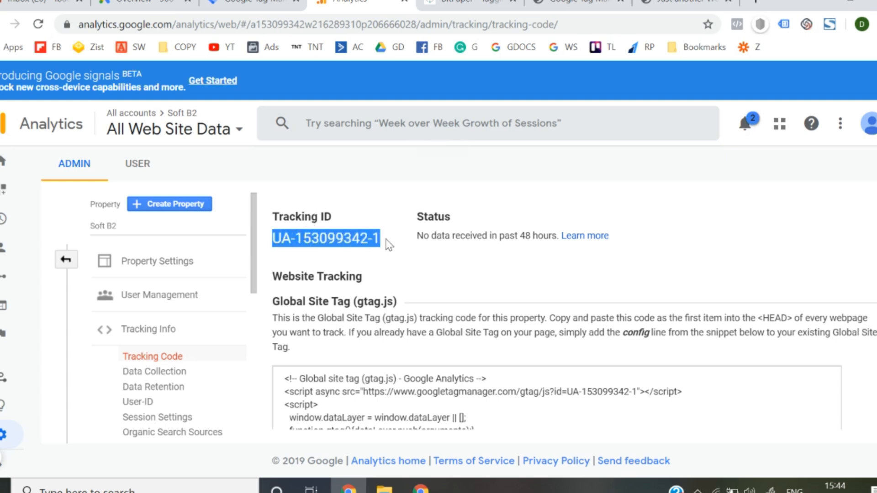
{"action": "left_click", "coordinate": [256, 3]}
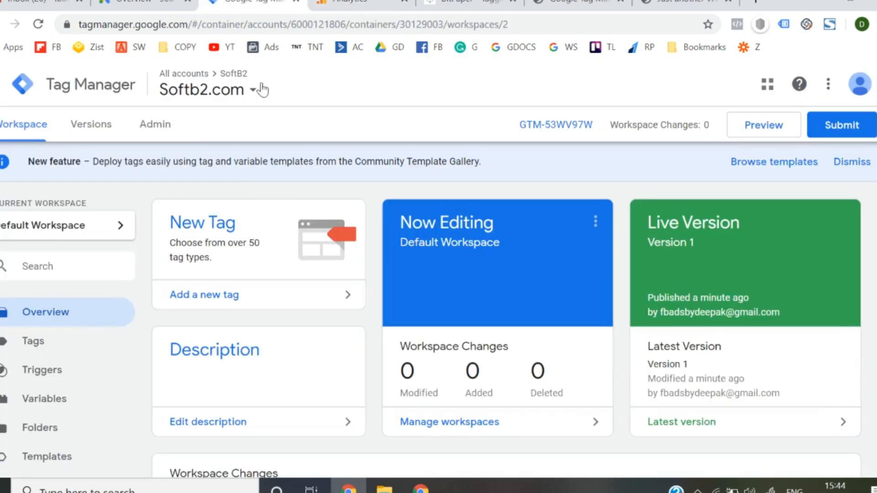
{"action": "left_click", "coordinate": [206, 295]}
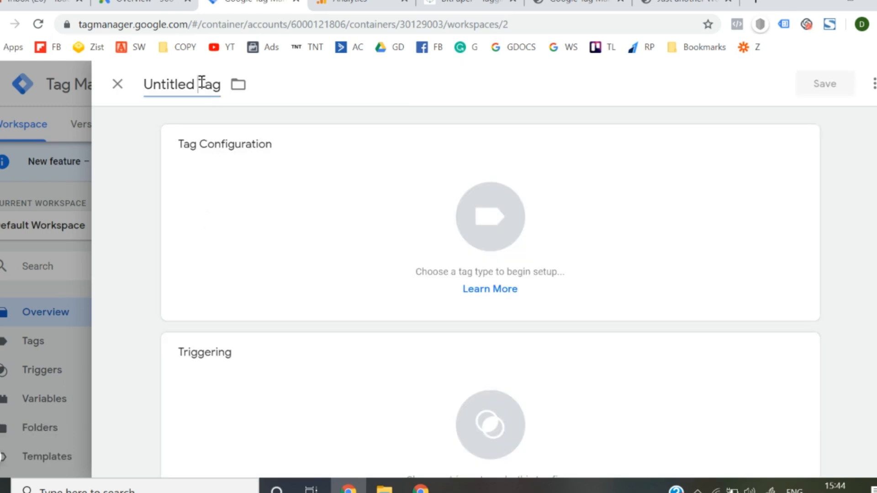
- Name the new tag "Google Analytics - All Pages"
{"action": "left_click", "coordinate": [202, 83]}
{"action": "type", "text": "Google A"}
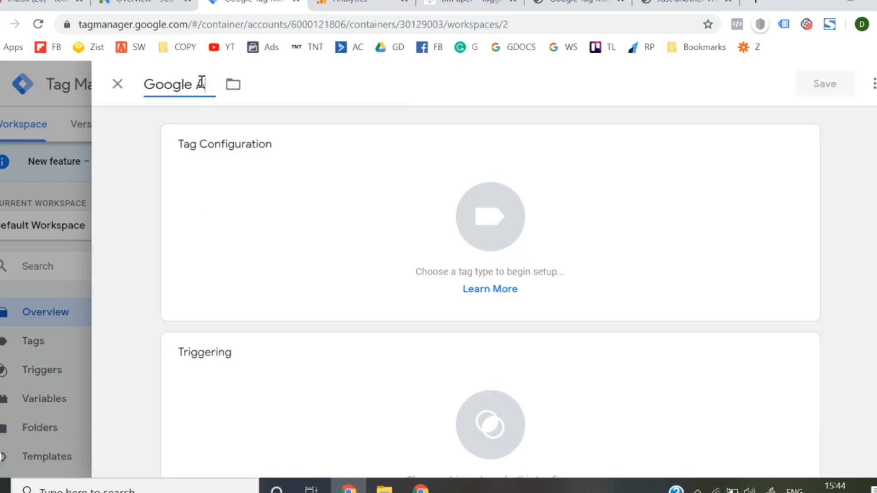
{"action": "type", "text": "nalytics"}
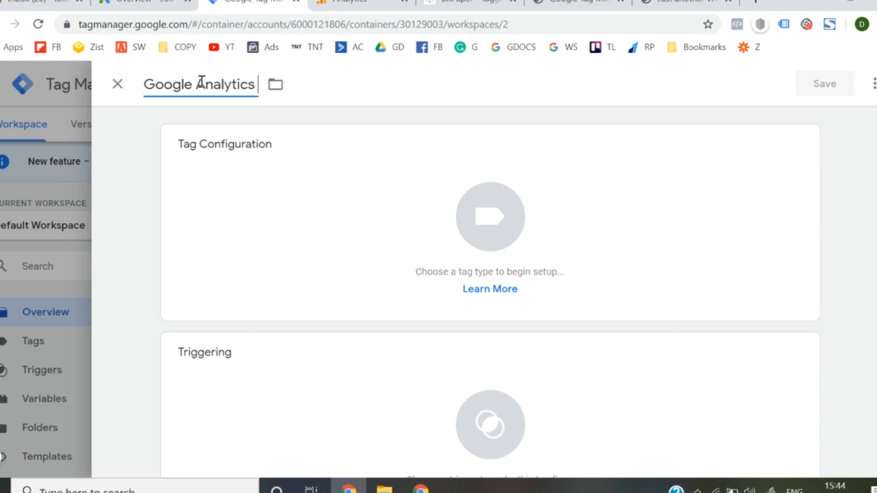
{"action": "type", "text": " - All Page"}
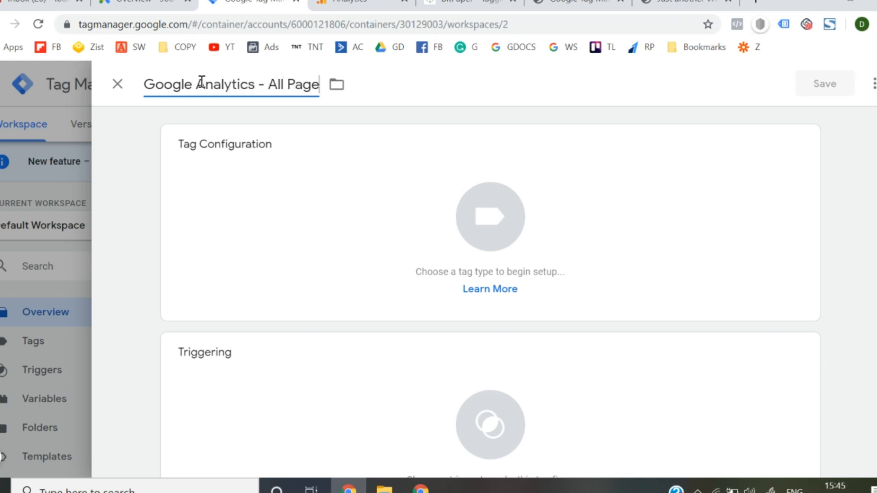
{"action": "type", "text": "s"}
- Configure the tag as Google Analytics: Universal Analytics with the Page View track type and start a new settings variable for it
{"action": "left_click", "coordinate": [514, 236]}
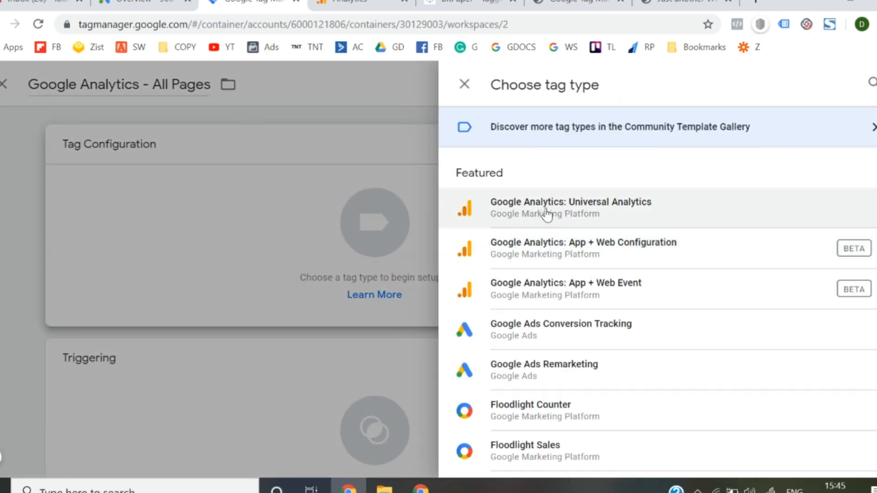
{"action": "left_click", "coordinate": [575, 211]}
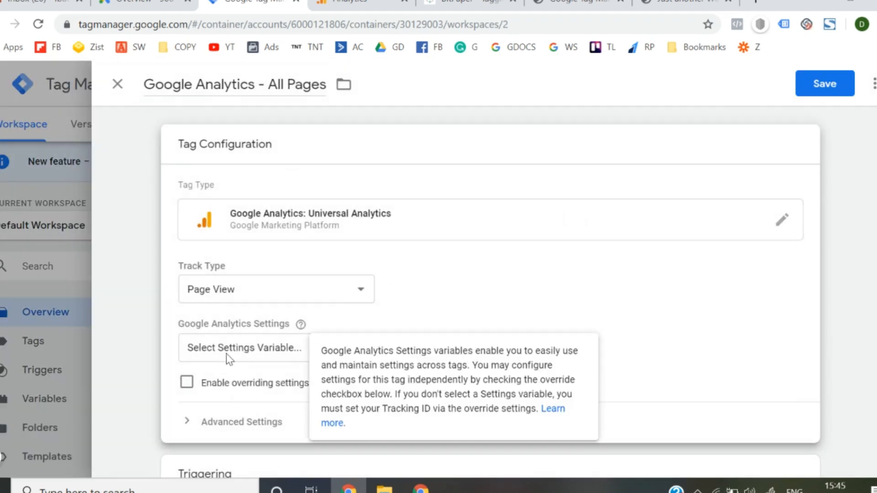
{"action": "left_click", "coordinate": [246, 350]}
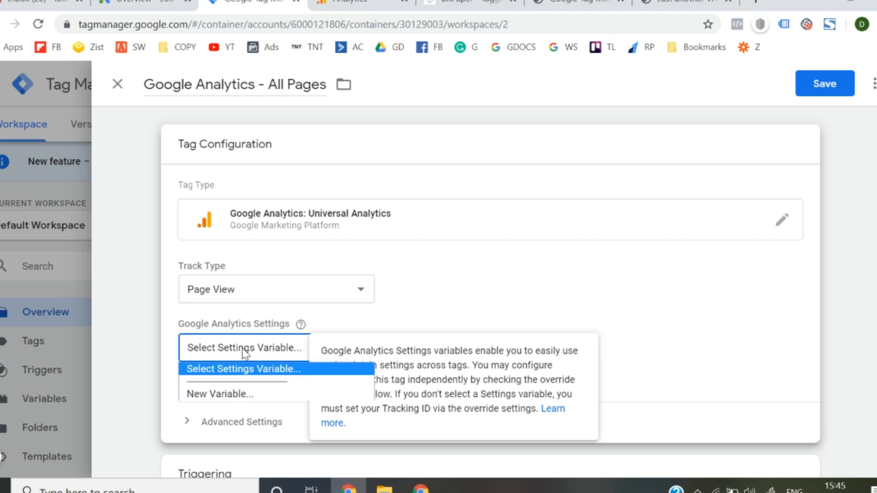
{"action": "left_click", "coordinate": [221, 396]}
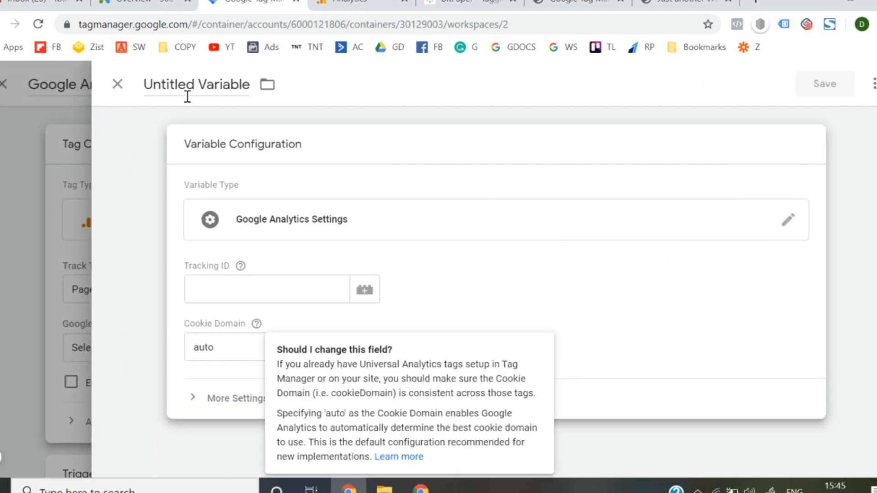
- Paste the copied tracking ID into the Google Analytics settings variable, name the variable "GA" and save it
{"action": "left_click", "coordinate": [202, 291]}
{"action": "key", "text": "ctrl+v"}
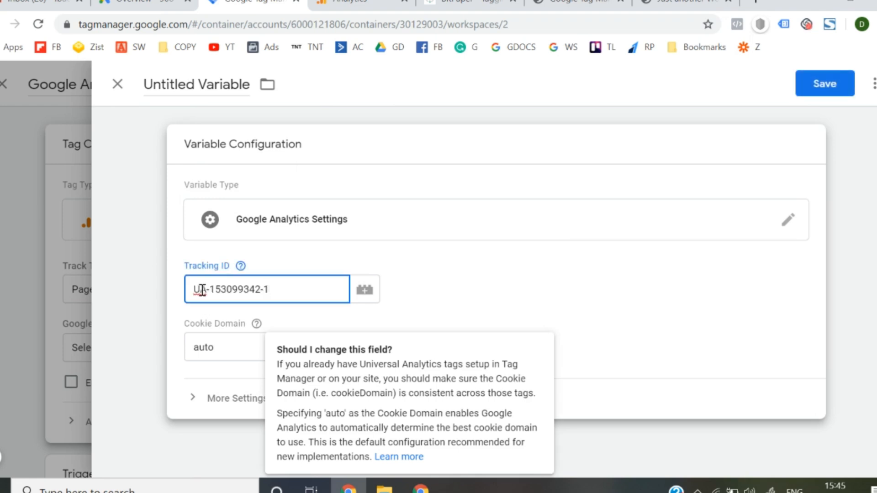
{"action": "left_click", "coordinate": [197, 81]}
{"action": "type", "text": "GA"}
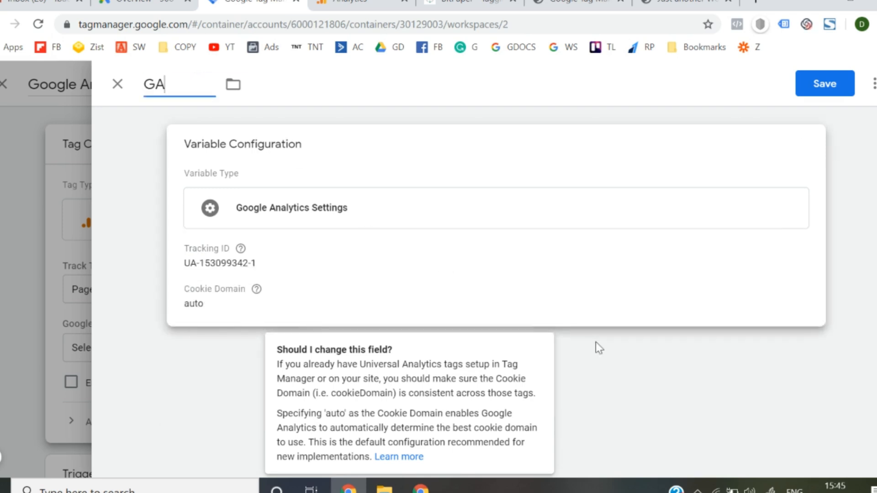
{"action": "left_click", "coordinate": [525, 302]}
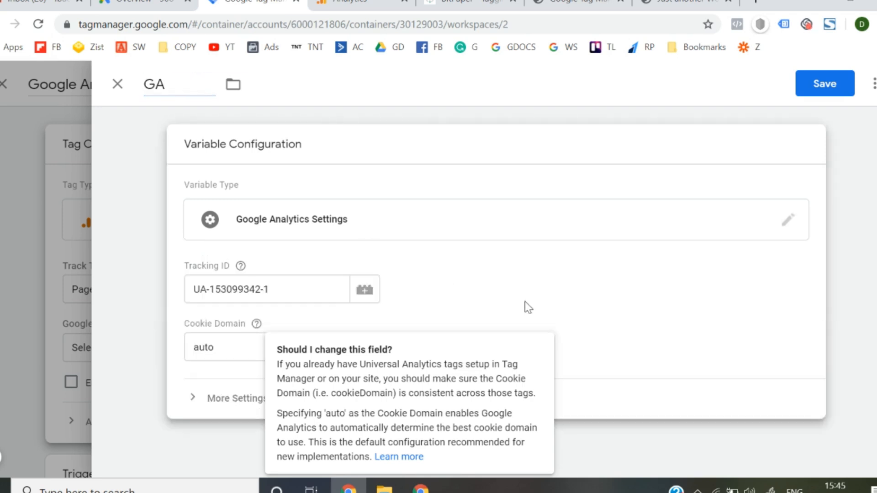
{"action": "left_click", "coordinate": [818, 84]}
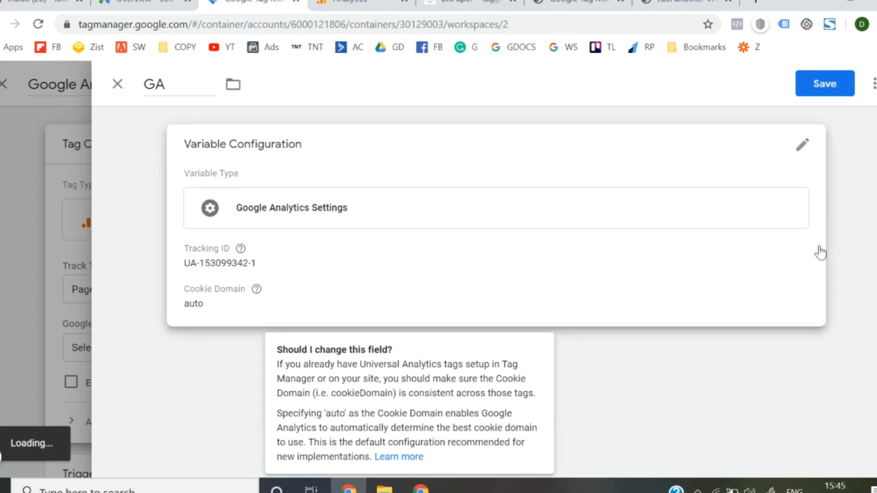
- Set the tag to fire on the All Pages trigger and save the tag
{"action": "scroll", "coordinate": [749, 257], "scroll_direction": "down", "scroll_amount": 4}
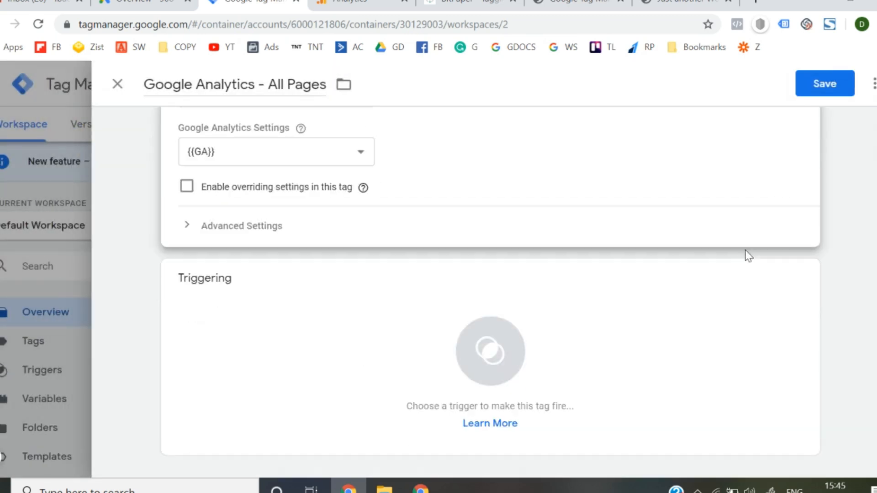
{"action": "left_click", "coordinate": [487, 354]}
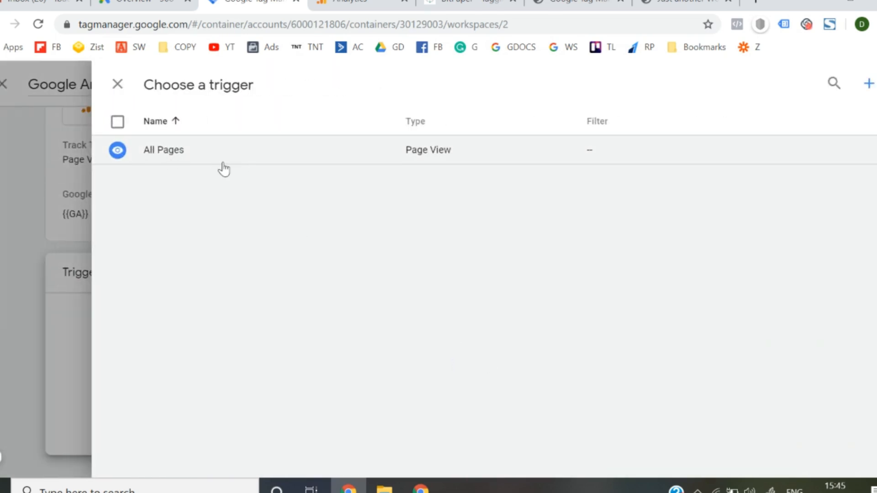
{"action": "left_click", "coordinate": [222, 161]}
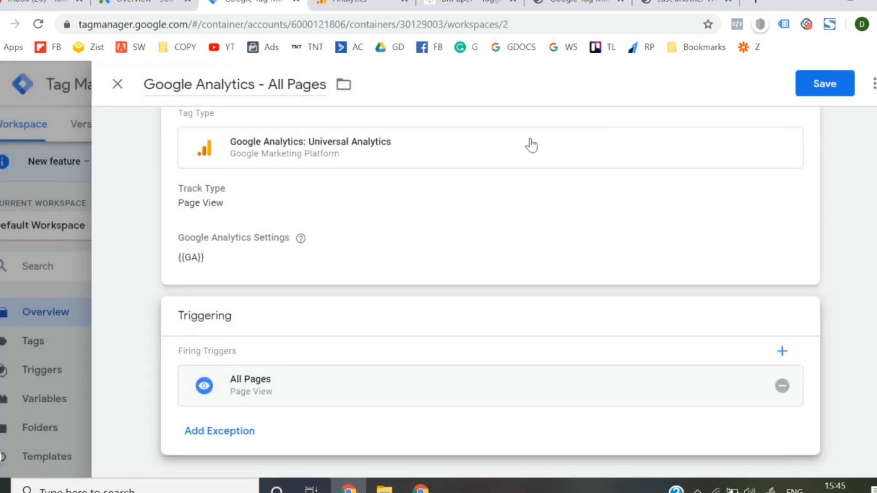
{"action": "left_click", "coordinate": [798, 95]}
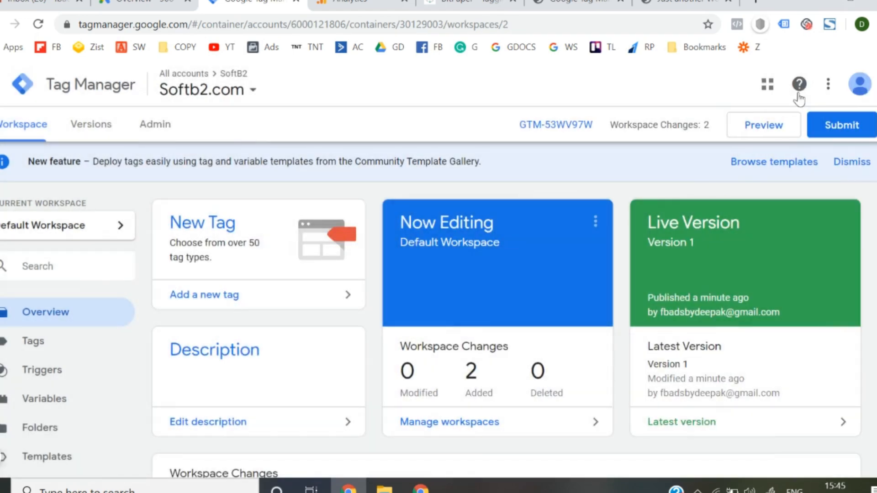
- Submit and publish the workspace changes without a version name or description, and return to the workspace overview
{"action": "left_click", "coordinate": [842, 124]}
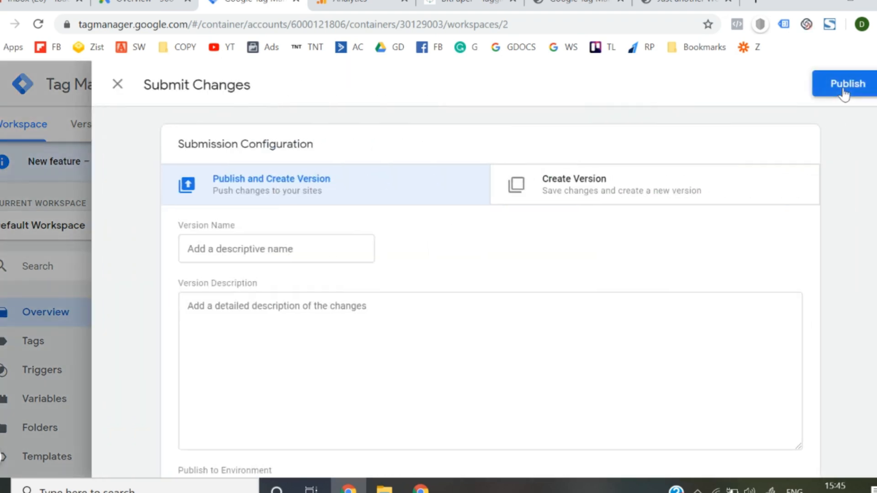
{"action": "left_click", "coordinate": [846, 85]}
{"action": "left_click", "coordinate": [618, 445]}
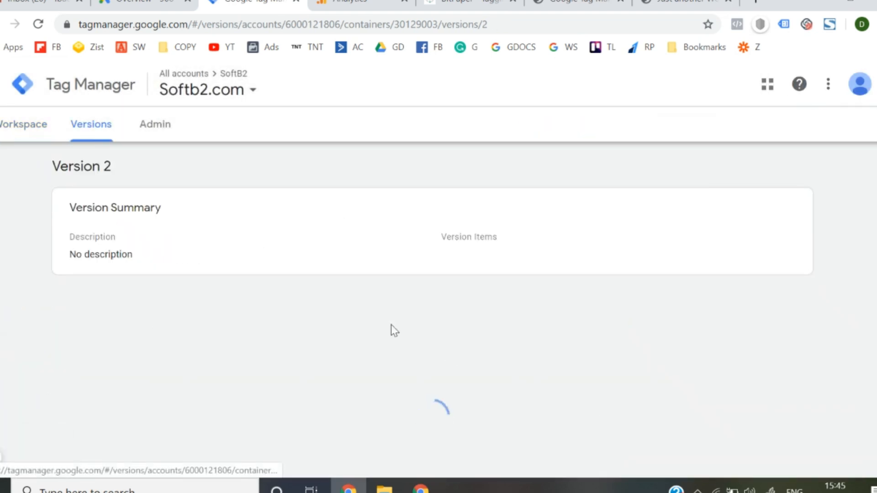
{"action": "left_click", "coordinate": [9, 132]}
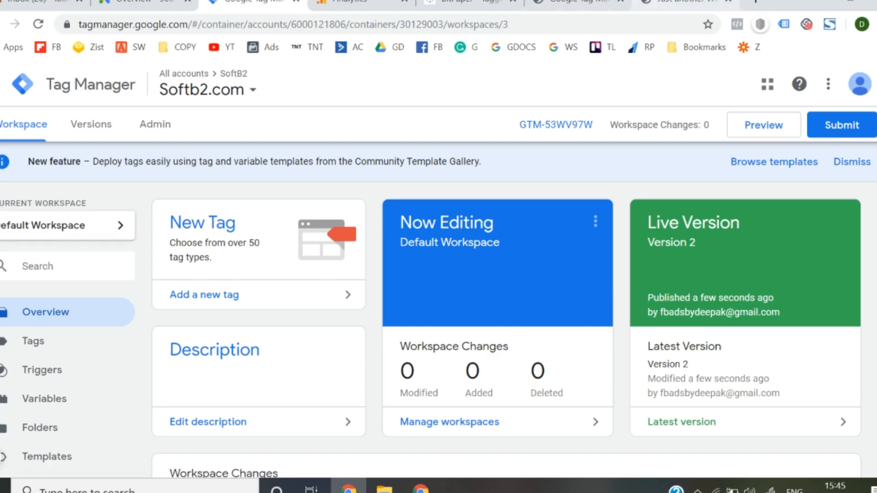
- Reload the softb2.com site and go back from the tracking code page to the admin overview in Google Analytics
{"action": "left_click", "coordinate": [681, 5]}
{"action": "key", "text": "F5"}
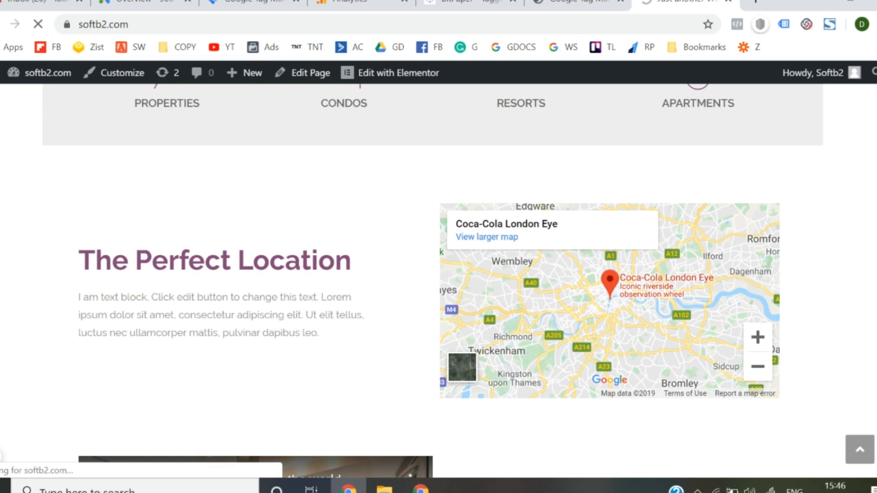
{"action": "left_click", "coordinate": [351, 4]}
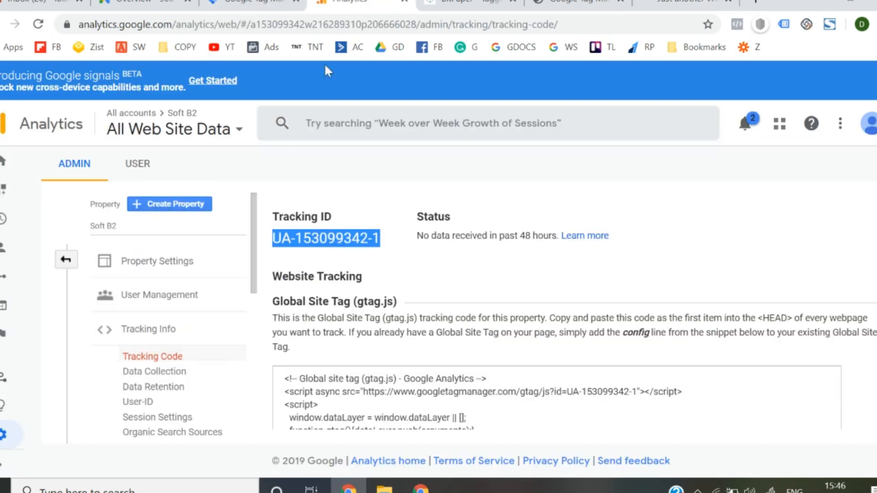
{"action": "left_click", "coordinate": [66, 260]}
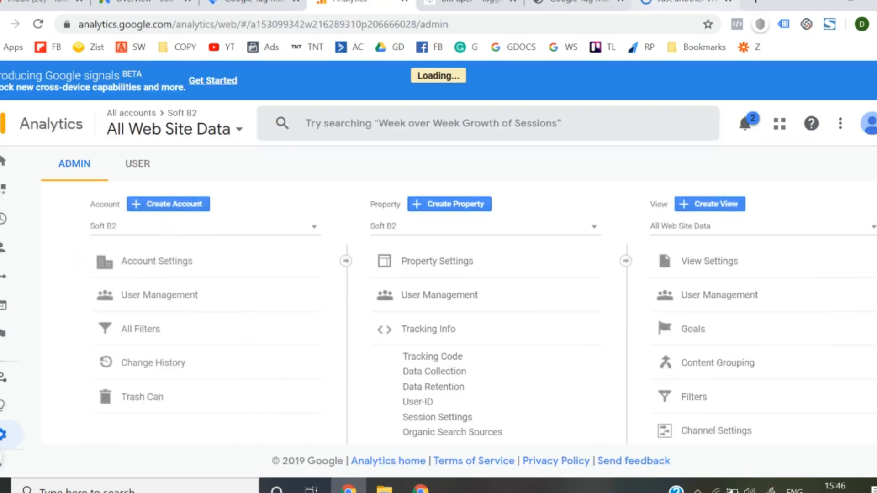
- Enable preview mode for the Tag Manager workspace, reload softb2.com and enlarge the debug pane to check which tags fire
{"action": "left_click", "coordinate": [681, 4]}
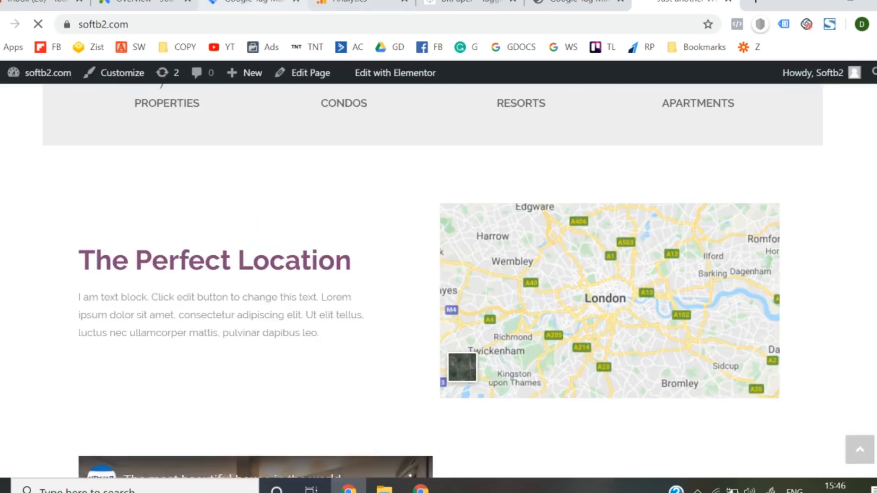
{"action": "left_click", "coordinate": [256, 4]}
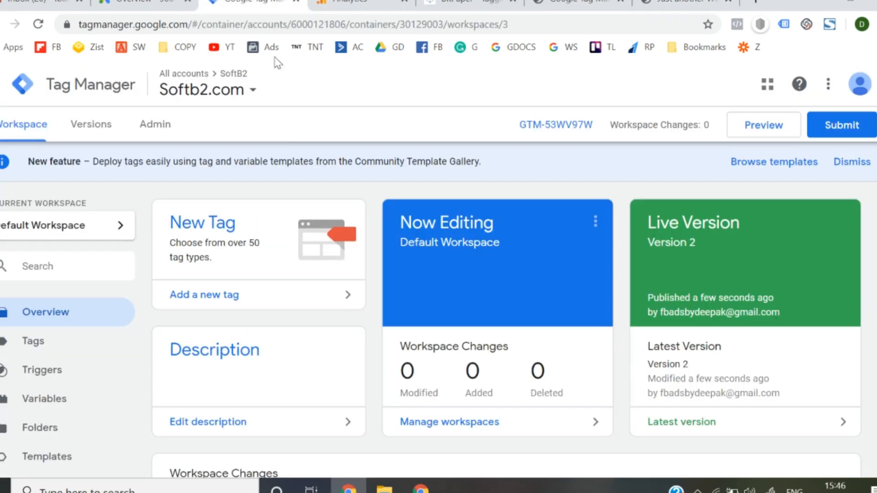
{"action": "left_click", "coordinate": [737, 123]}
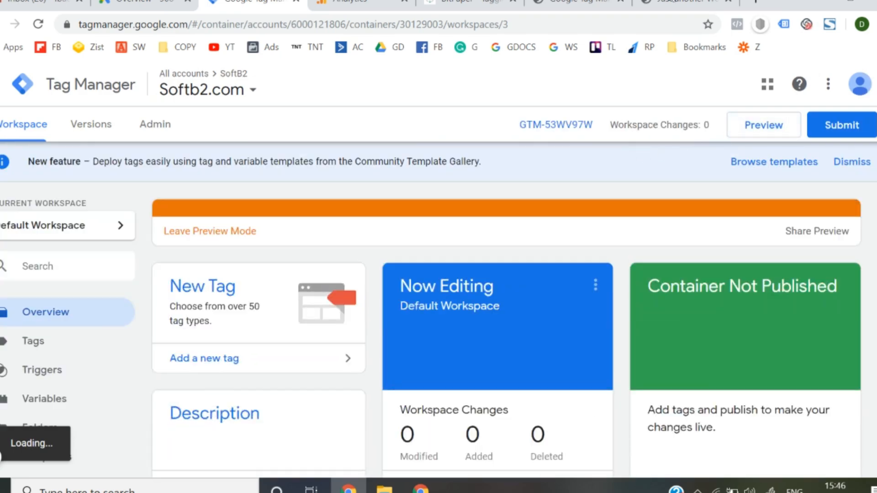
{"action": "left_click", "coordinate": [686, 2]}
{"action": "key", "text": "F5"}
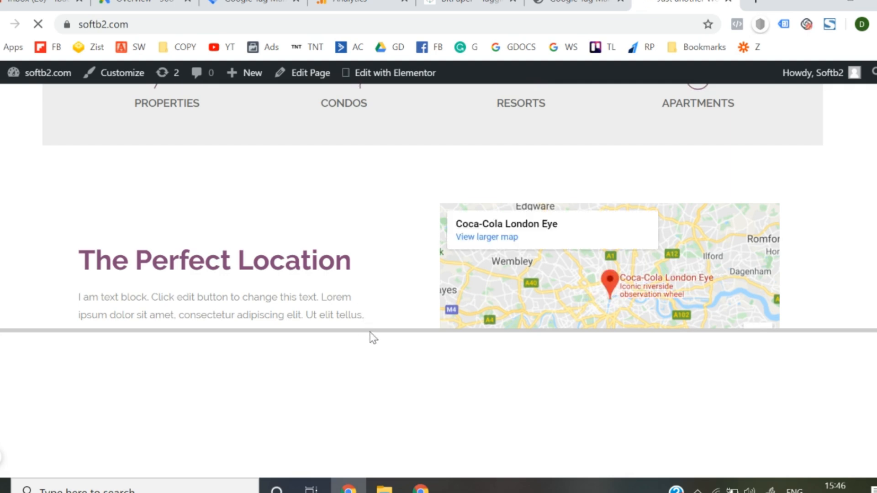
{"action": "left_click_drag", "start_coordinate": [370, 331], "coordinate": [402, 235]}
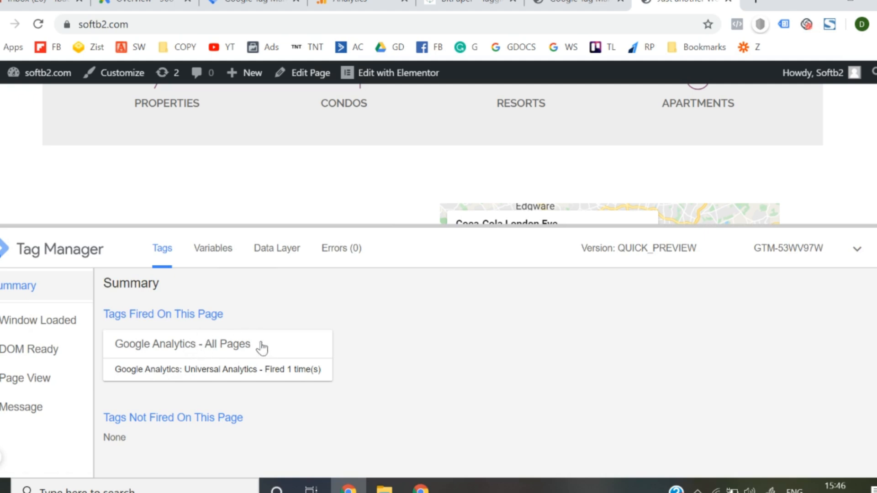
- Leave preview mode for the Tag Manager workspace and reload softb2.com without the debug pane
{"action": "left_click", "coordinate": [274, 4]}
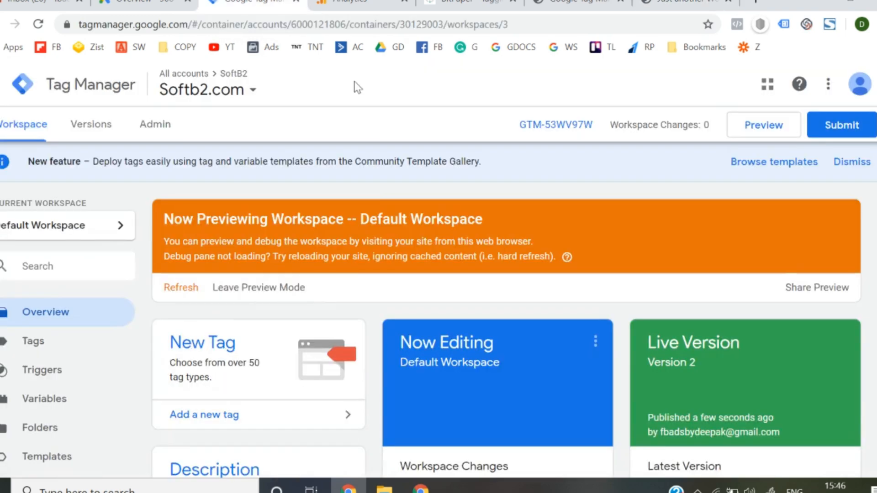
{"action": "left_click", "coordinate": [251, 286]}
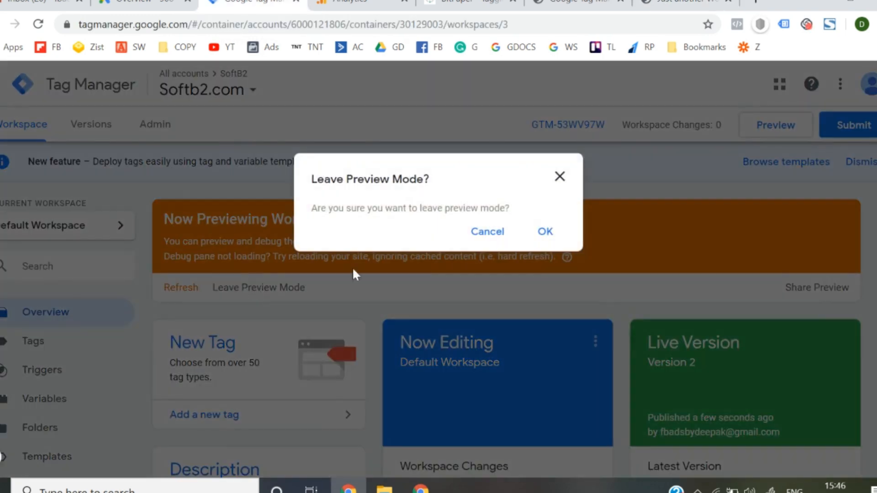
{"action": "left_click", "coordinate": [548, 233]}
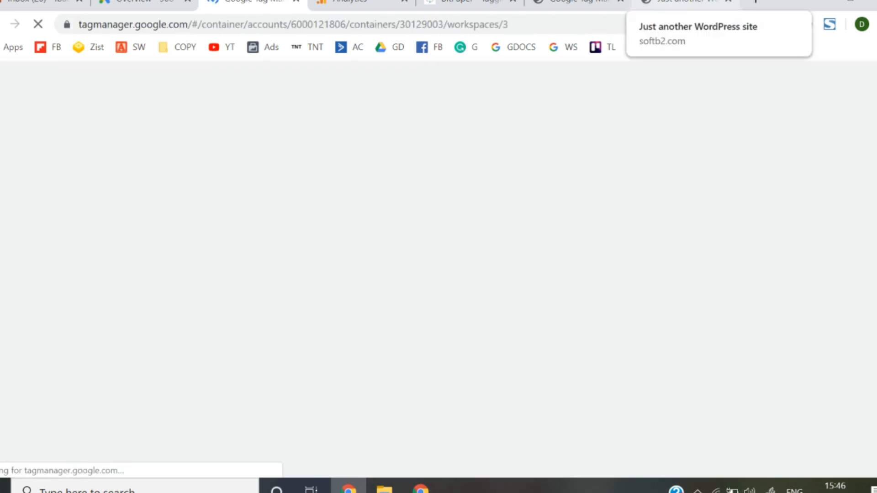
{"action": "left_click", "coordinate": [681, 4]}
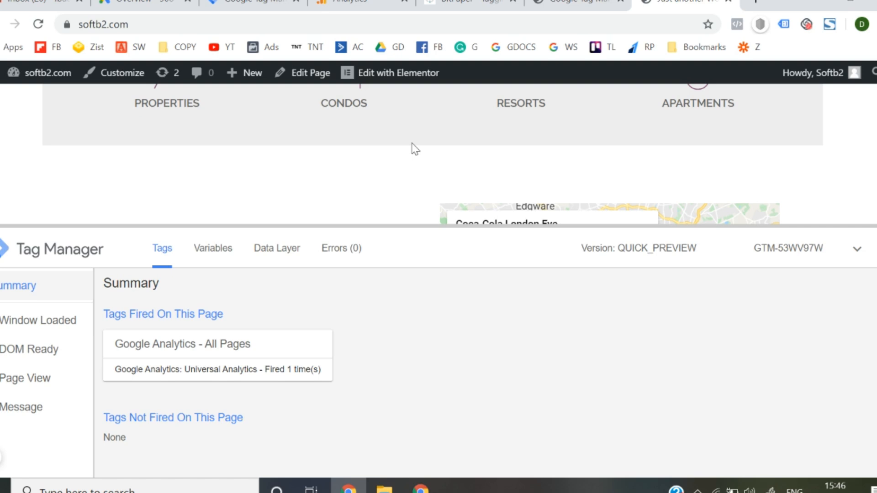
{"action": "left_click", "coordinate": [253, 3]}
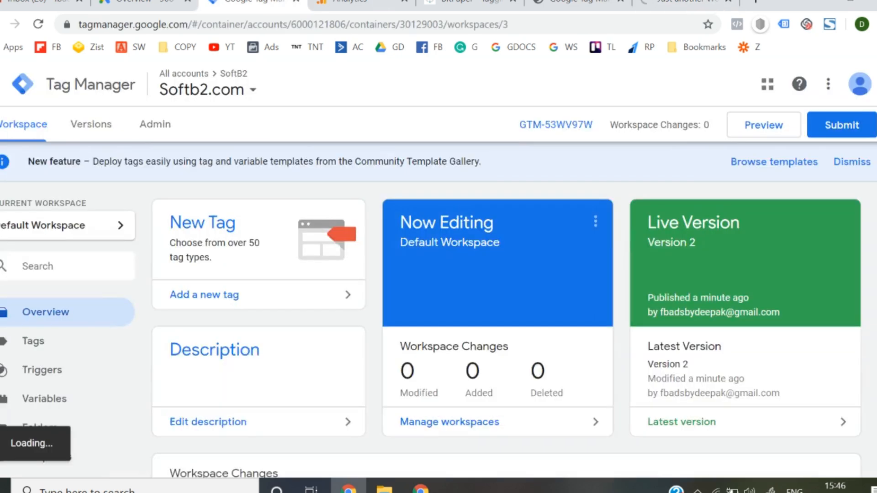
{"action": "left_click", "coordinate": [681, 4]}
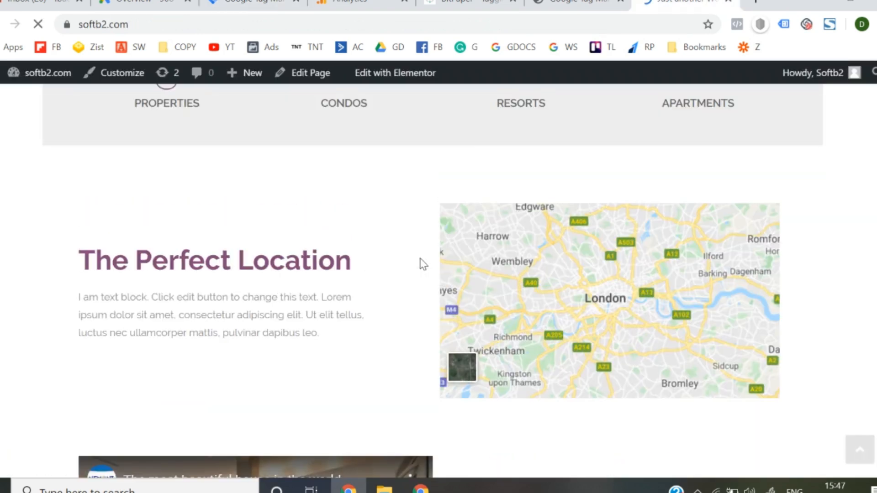
- Switch to the BitPaper whiteboard and handwrite a circled item 3 reading "google Analytics + google ads integration" below item 2
{"action": "left_click", "coordinate": [464, 3]}
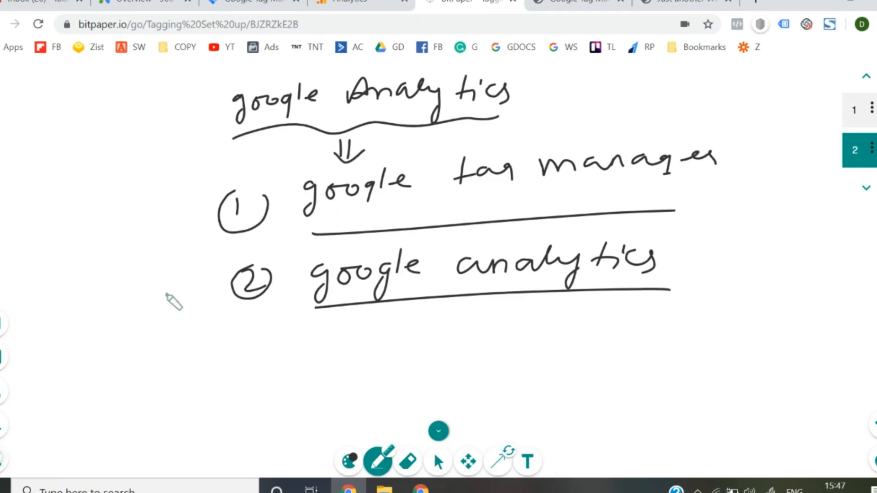
{"action": "mouse_move", "coordinate": [249, 350]}
{"action": "left_mouse_down"}
{"action": "mouse_move", "coordinate": [262, 360]}
{"action": "mouse_move", "coordinate": [256, 373]}
{"action": "left_mouse_up"}
{"action": "left_click_drag", "start_coordinate": [249, 341], "coordinate": [269, 350]}
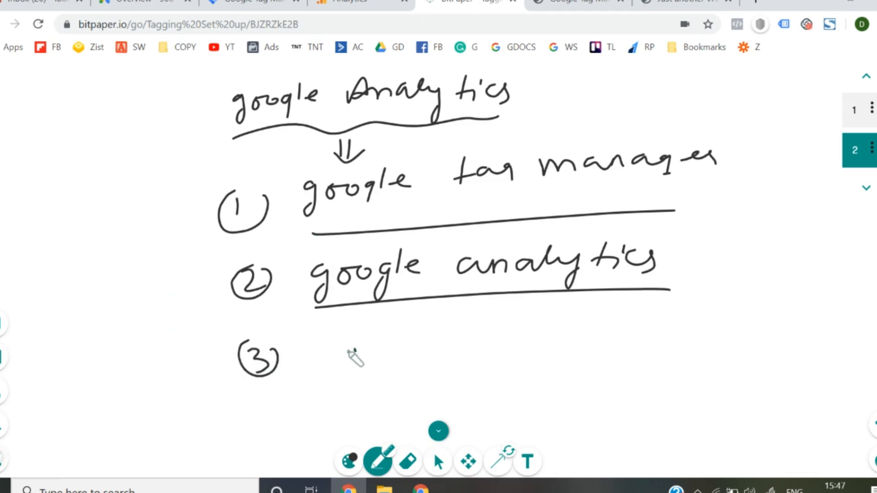
{"action": "mouse_move", "coordinate": [356, 351]}
{"action": "left_mouse_down"}
{"action": "mouse_move", "coordinate": [348, 377]}
{"action": "mouse_move", "coordinate": [405, 355]}
{"action": "mouse_move", "coordinate": [417, 378]}
{"action": "mouse_move", "coordinate": [509, 327]}
{"action": "mouse_move", "coordinate": [565, 351]}
{"action": "mouse_move", "coordinate": [632, 340]}
{"action": "mouse_move", "coordinate": [695, 349]}
{"action": "left_mouse_up"}
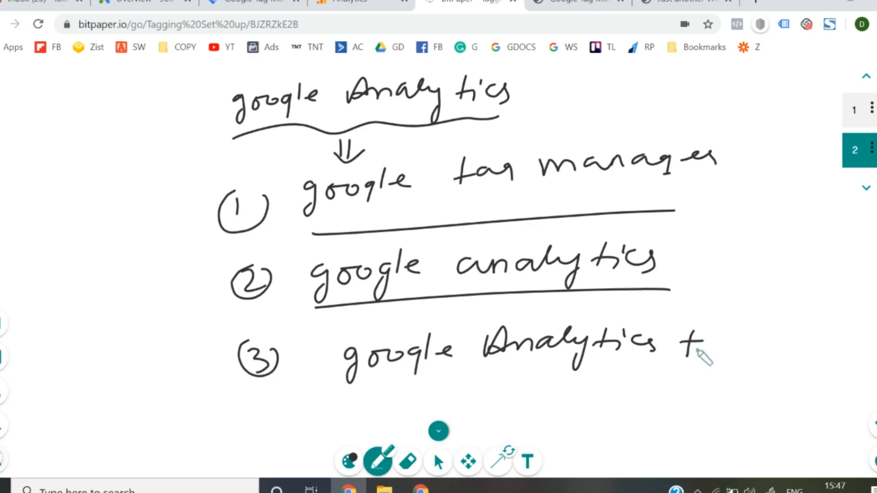
{"action": "mouse_move", "coordinate": [740, 333]}
{"action": "left_mouse_down"}
{"action": "mouse_move", "coordinate": [800, 354]}
{"action": "mouse_move", "coordinate": [839, 337]}
{"action": "mouse_move", "coordinate": [865, 343]}
{"action": "left_mouse_up"}
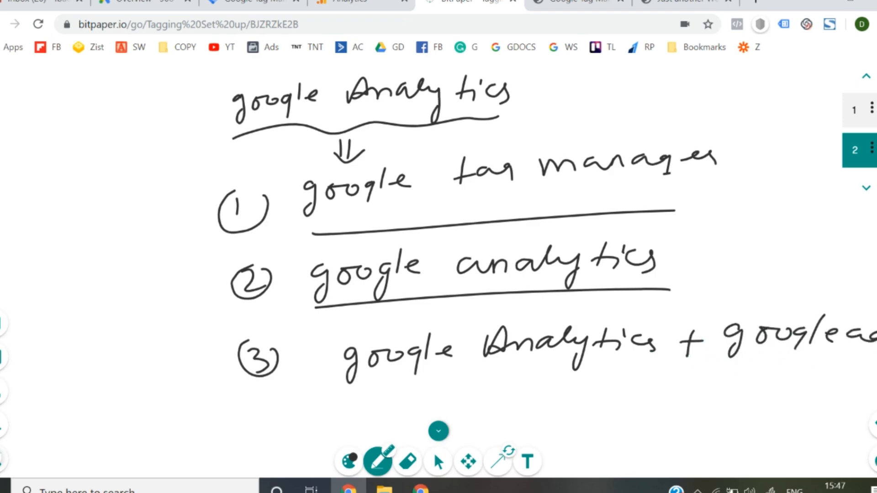
{"action": "mouse_move", "coordinate": [552, 371]}
{"action": "left_mouse_down"}
{"action": "mouse_move", "coordinate": [638, 372]}
{"action": "mouse_move", "coordinate": [653, 386]}
{"action": "mouse_move", "coordinate": [719, 394]}
{"action": "mouse_move", "coordinate": [748, 380]}
{"action": "mouse_move", "coordinate": [765, 388]}
{"action": "left_mouse_up"}
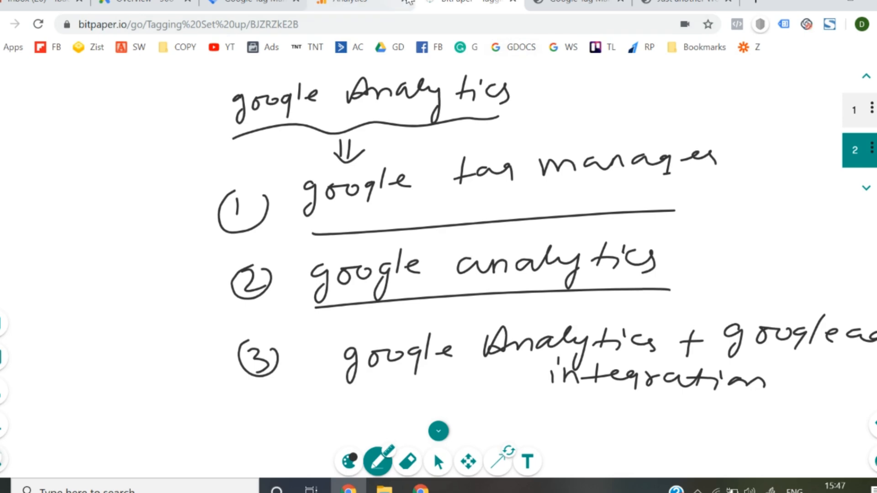
- Switch to Google Analytics, turn on Remarketing and Advertising Reporting Features in the Soft B2 property's data collection settings, and save
{"action": "left_click", "coordinate": [357, 5]}
{"action": "scroll", "coordinate": [491, 283], "scroll_direction": "down", "scroll_amount": 2}
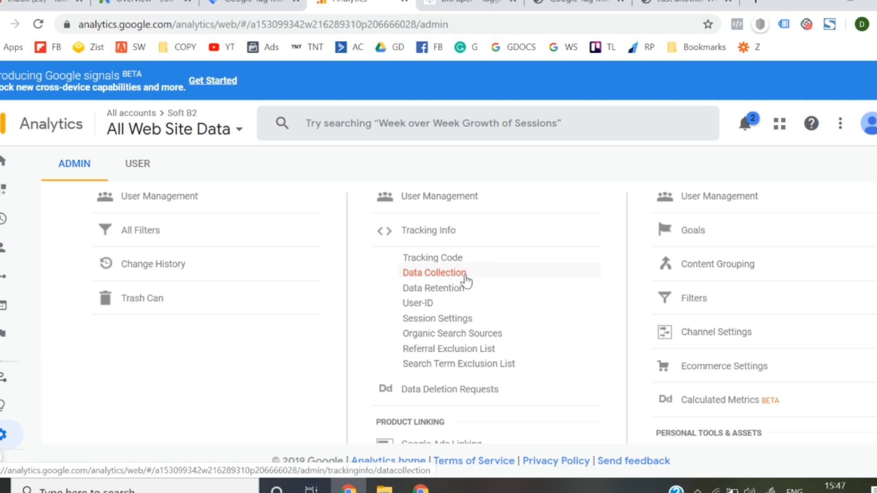
{"action": "left_click", "coordinate": [466, 276]}
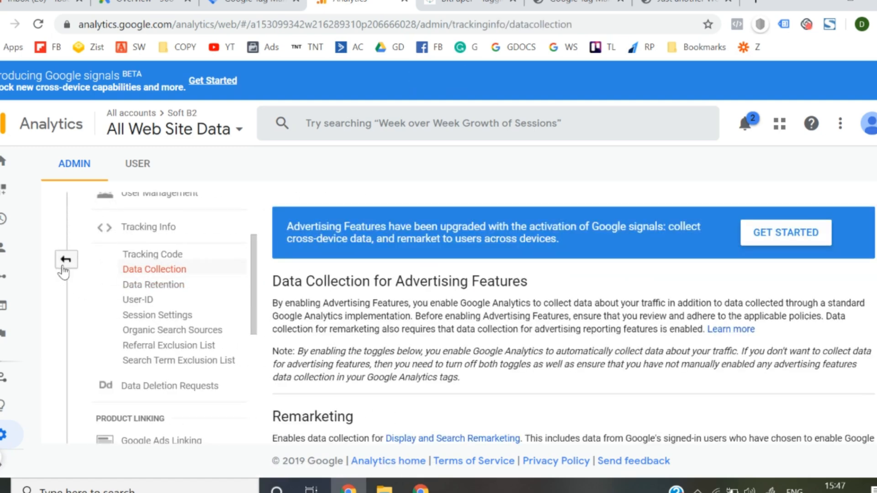
{"action": "scroll", "coordinate": [436, 313], "scroll_direction": "down", "scroll_amount": 5}
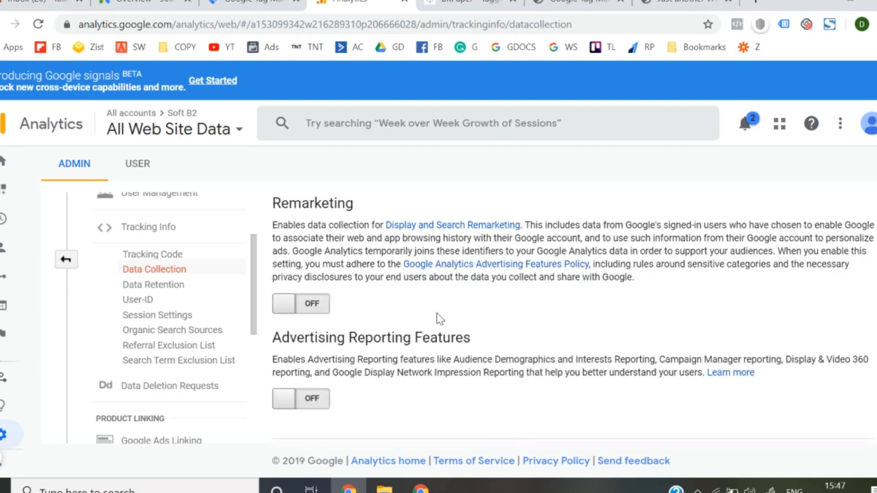
{"action": "left_click", "coordinate": [315, 311]}
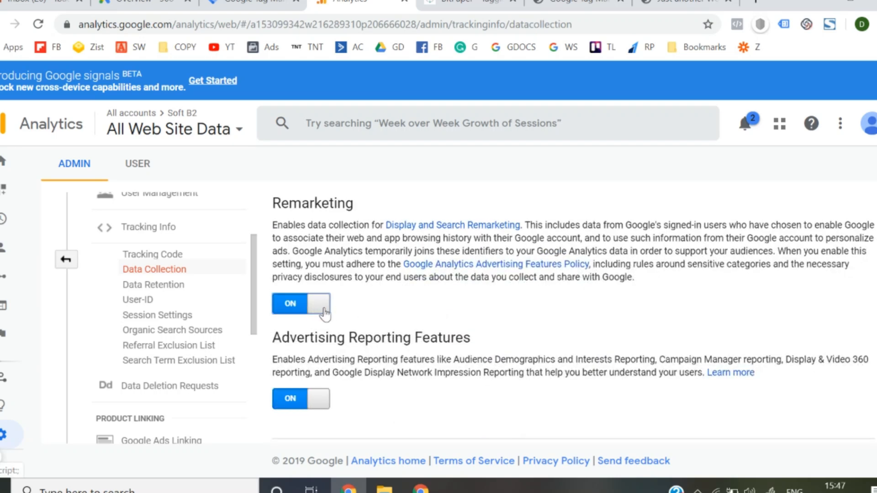
{"action": "scroll", "coordinate": [325, 314], "scroll_direction": "down", "scroll_amount": 2}
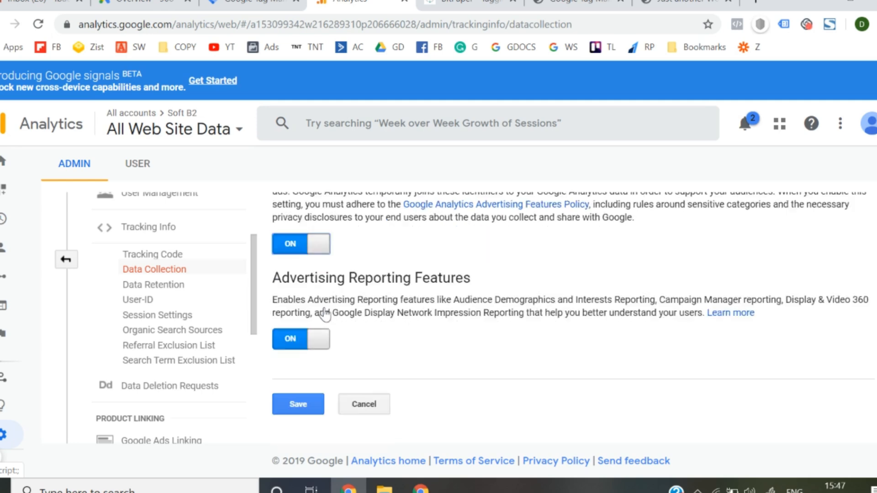
{"action": "left_click", "coordinate": [304, 407]}
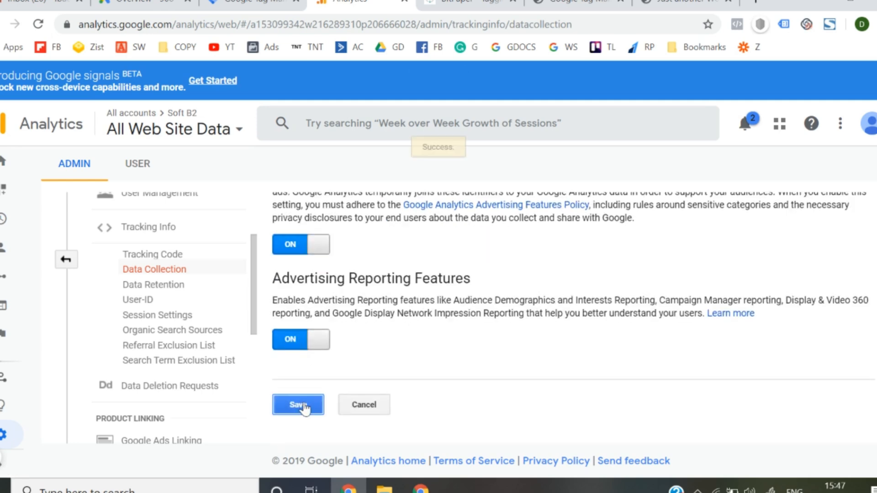
- Start a Google Ads link group for the property, compare the listed account ID with Google Ads, and select that account for linking
{"action": "left_click", "coordinate": [66, 260]}
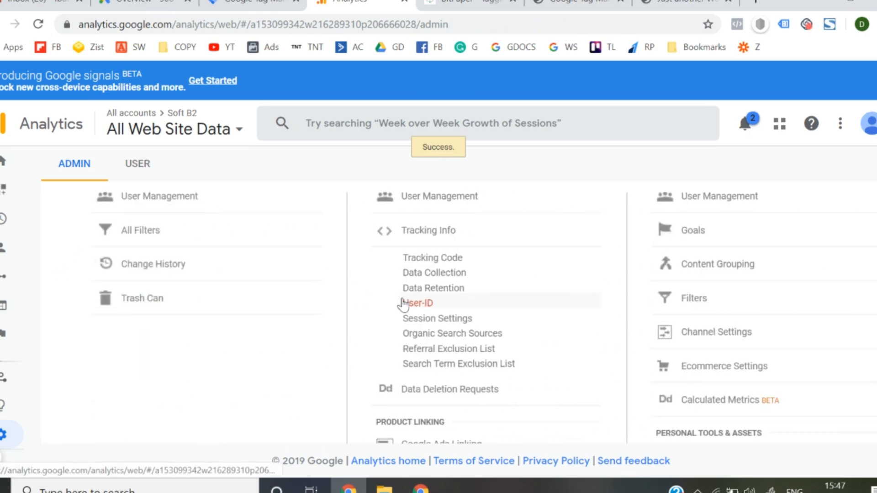
{"action": "scroll", "coordinate": [402, 303], "scroll_direction": "down", "scroll_amount": 2}
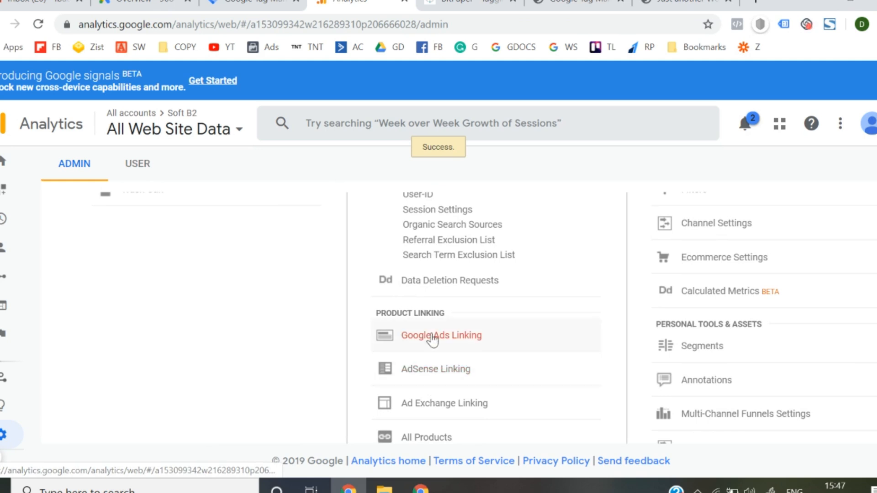
{"action": "left_click", "coordinate": [453, 351]}
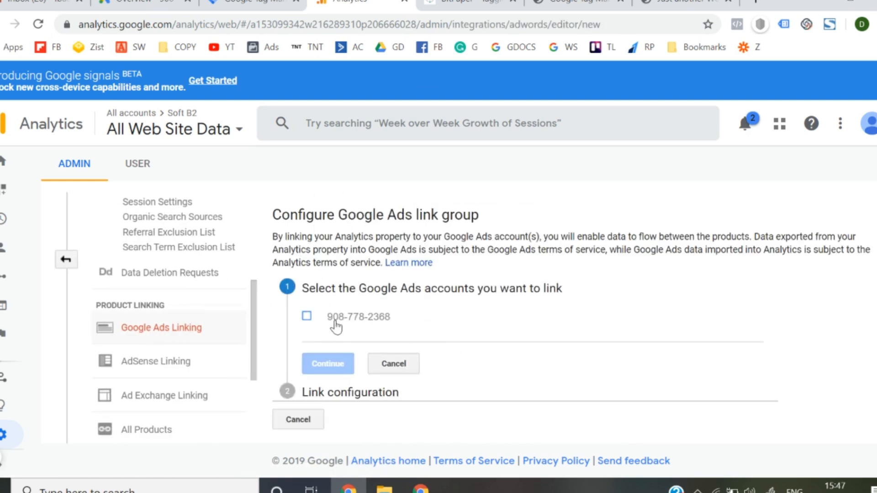
{"action": "left_click", "coordinate": [142, 4]}
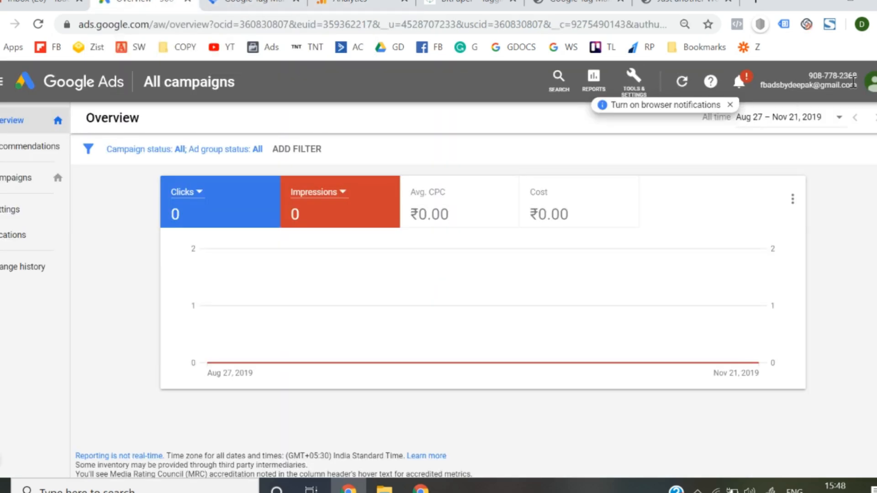
{"action": "left_click", "coordinate": [352, 4]}
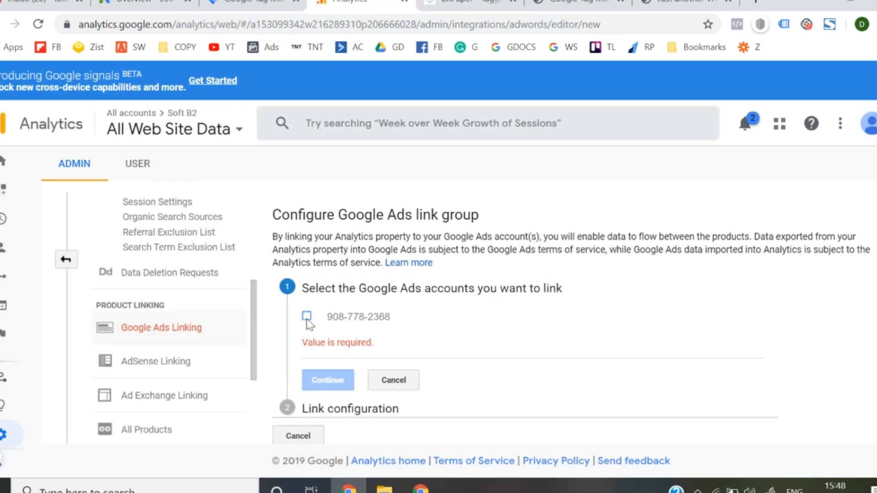
{"action": "left_click", "coordinate": [307, 318]}
{"action": "left_click", "coordinate": [330, 362]}
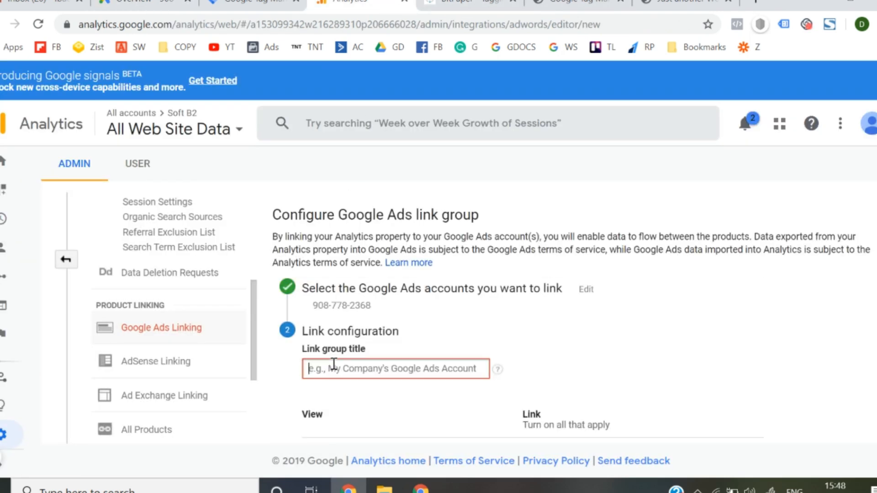
- Title the link group "Google Analytics Account" and turn on linking for the All Web Site Data view
{"action": "scroll", "coordinate": [334, 363], "scroll_direction": "down", "scroll_amount": 1}
{"action": "left_click", "coordinate": [353, 305]}
{"action": "type", "text": "Google Analytics Account"}
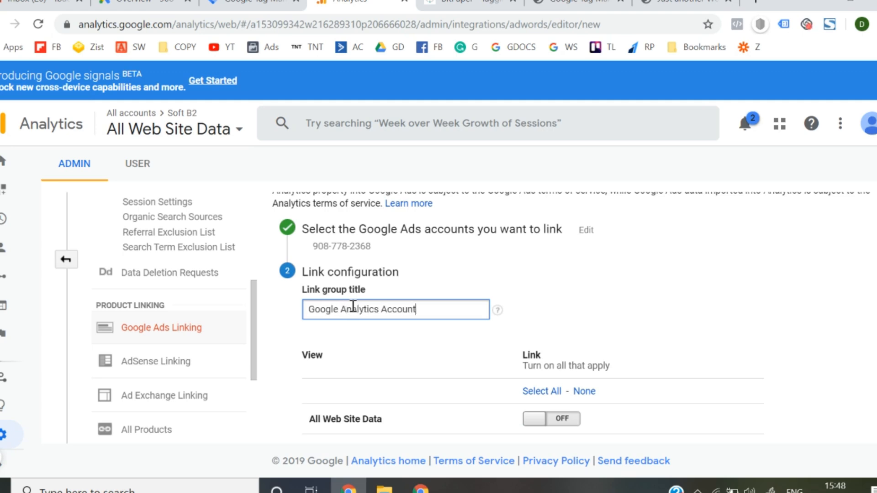
{"action": "scroll", "coordinate": [352, 307], "scroll_direction": "down", "scroll_amount": 3}
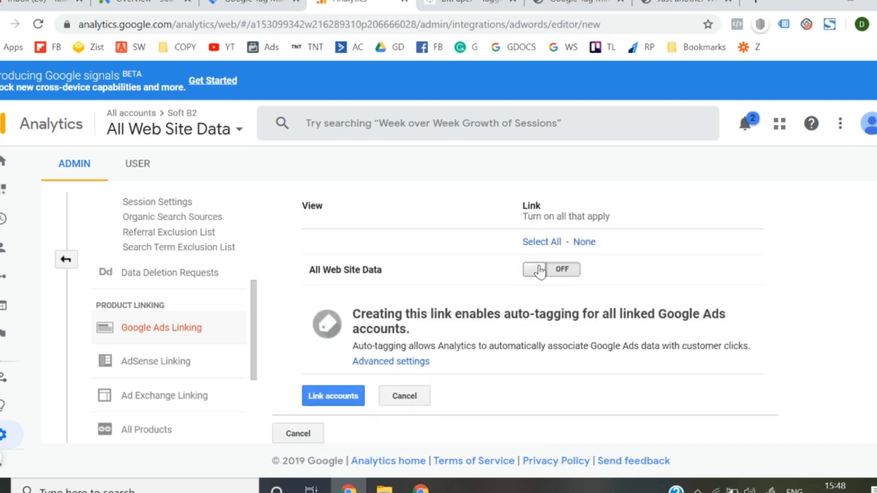
{"action": "left_click", "coordinate": [567, 274]}
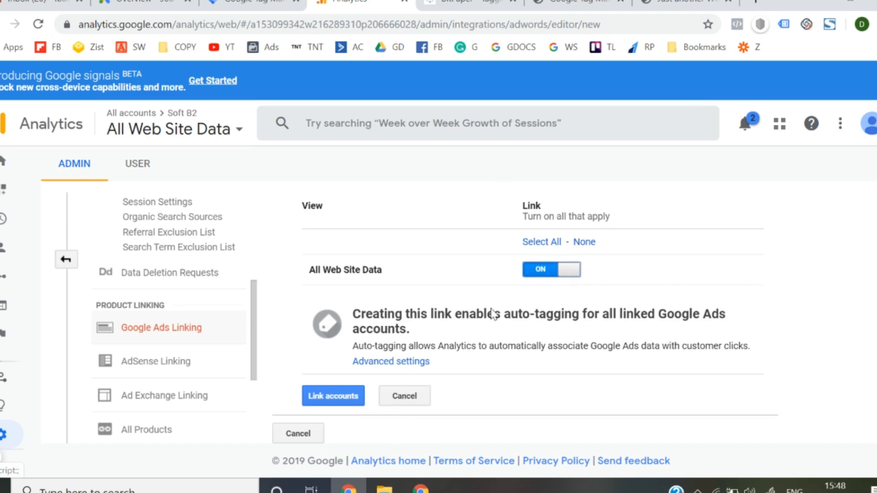
- Link the accounts with auto-tagging enabled on all linked Google Ads accounts, and return to a reloaded Analytics admin overview
{"action": "left_click", "coordinate": [396, 363]}
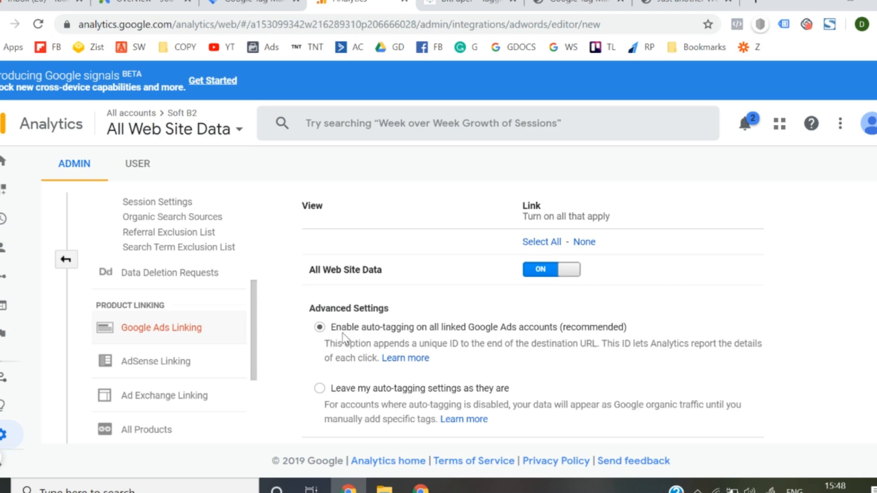
{"action": "scroll", "coordinate": [343, 336], "scroll_direction": "down", "scroll_amount": 2}
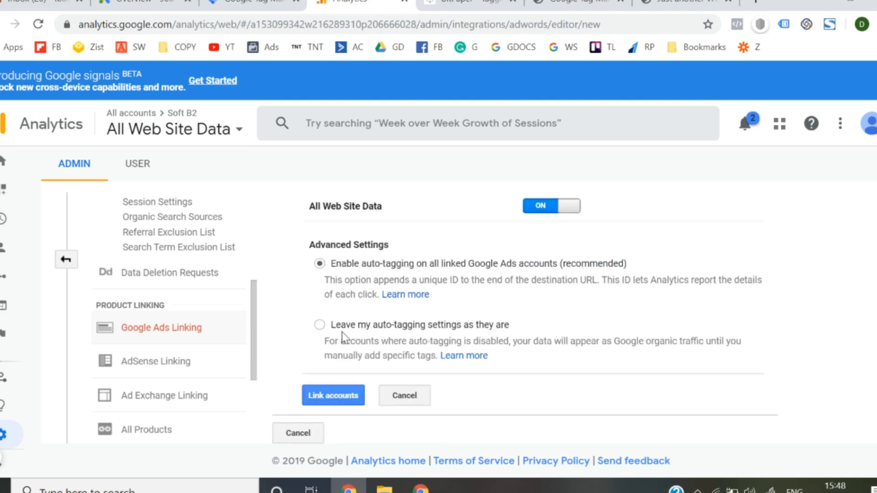
{"action": "left_click", "coordinate": [336, 394]}
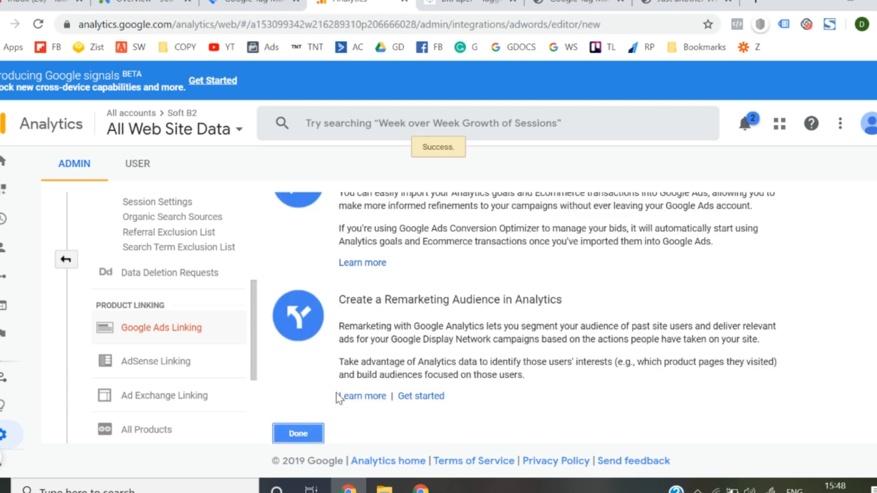
{"action": "left_click", "coordinate": [297, 435]}
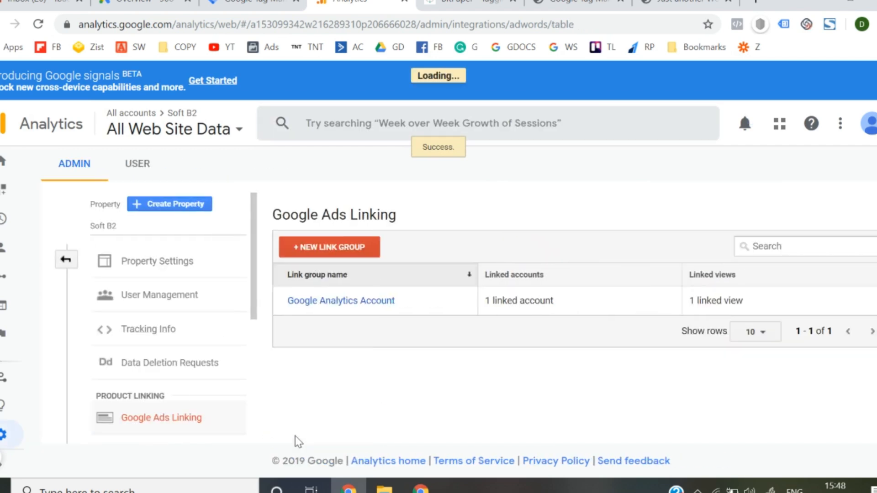
{"action": "left_click", "coordinate": [66, 261]}
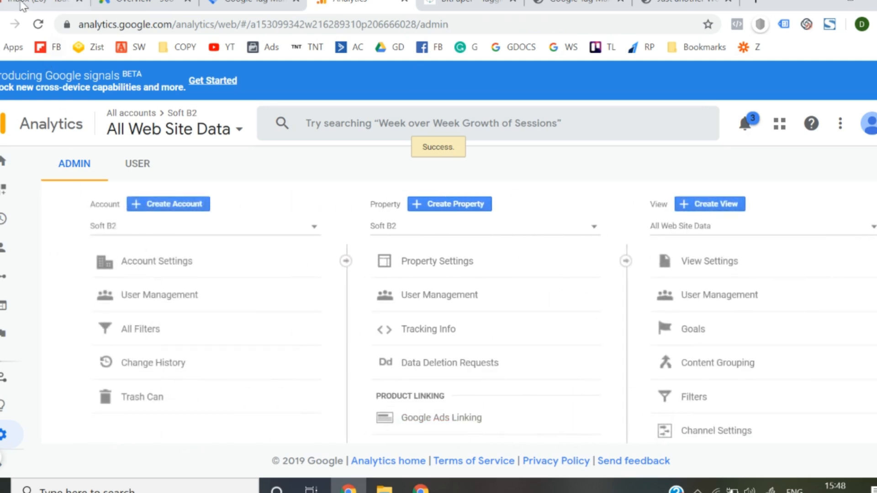
{"action": "left_click", "coordinate": [39, 25]}
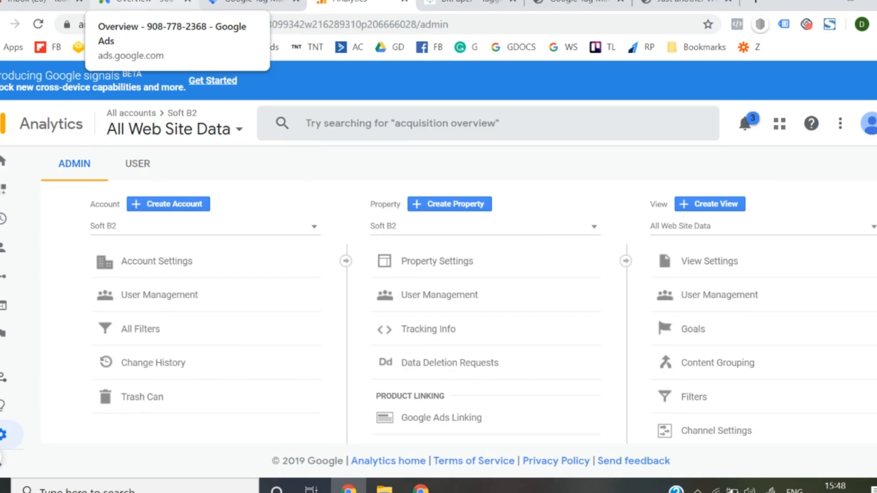
- Switch to Google Ads, check the Google Analytics properties' link status under linked accounts, and return to the BitPaper whiteboard
{"action": "left_click", "coordinate": [141, 3]}
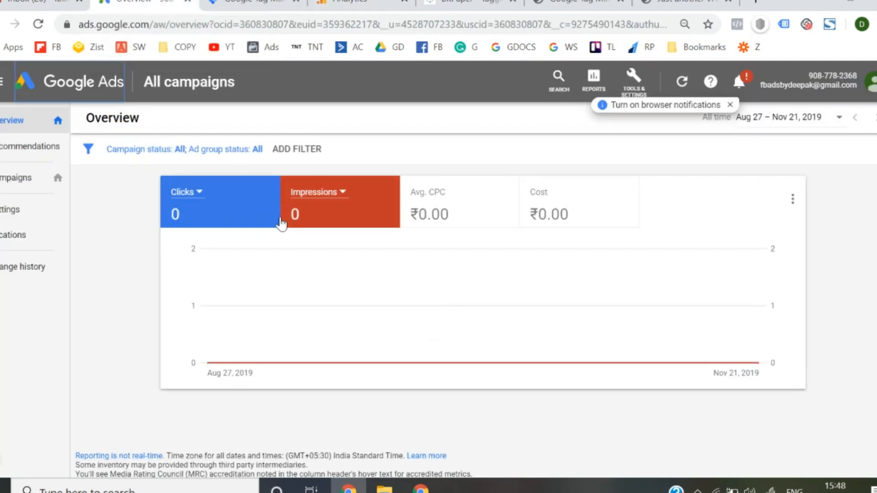
{"action": "left_click", "coordinate": [635, 81]}
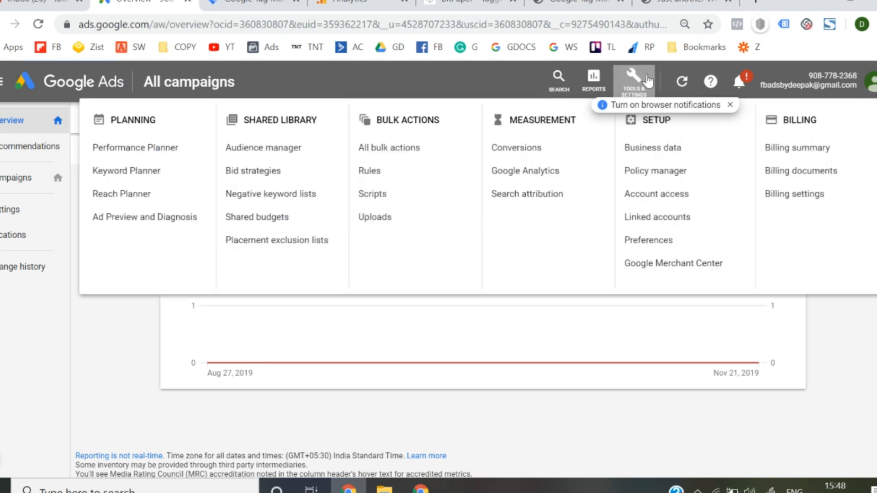
{"action": "left_click", "coordinate": [655, 217]}
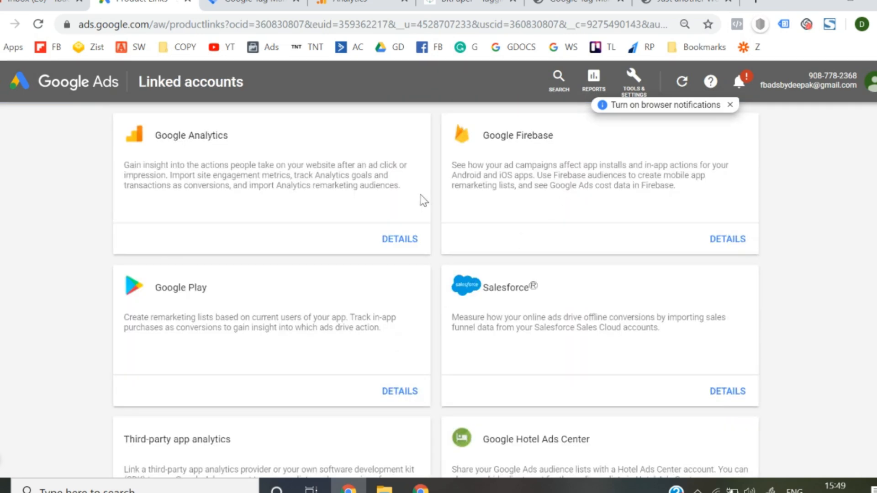
{"action": "left_click", "coordinate": [396, 248]}
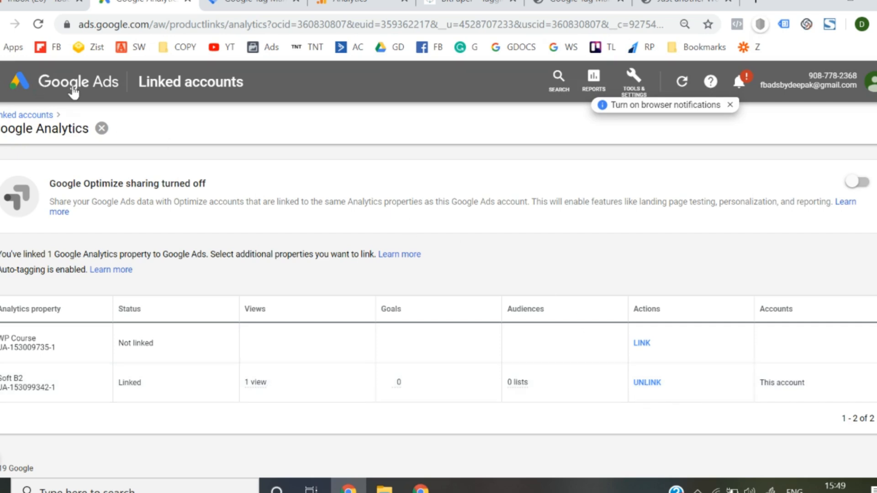
{"action": "left_click", "coordinate": [72, 87]}
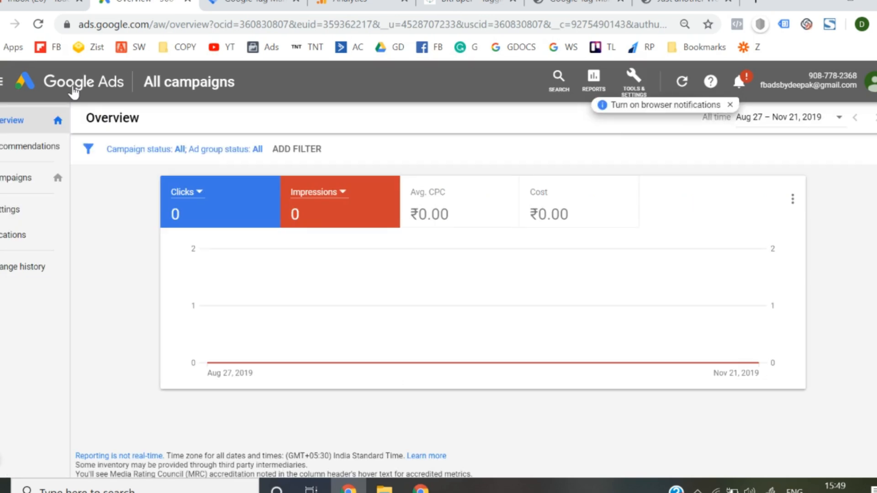
{"action": "left_click", "coordinate": [475, 2]}
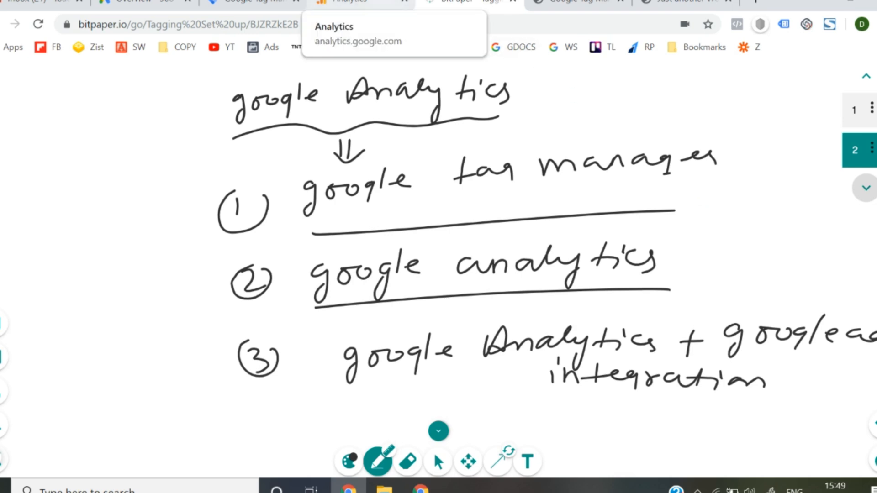
- Switch to Google Analytics and open the Audiences page within the property's audience definitions
{"action": "left_click", "coordinate": [352, 3]}
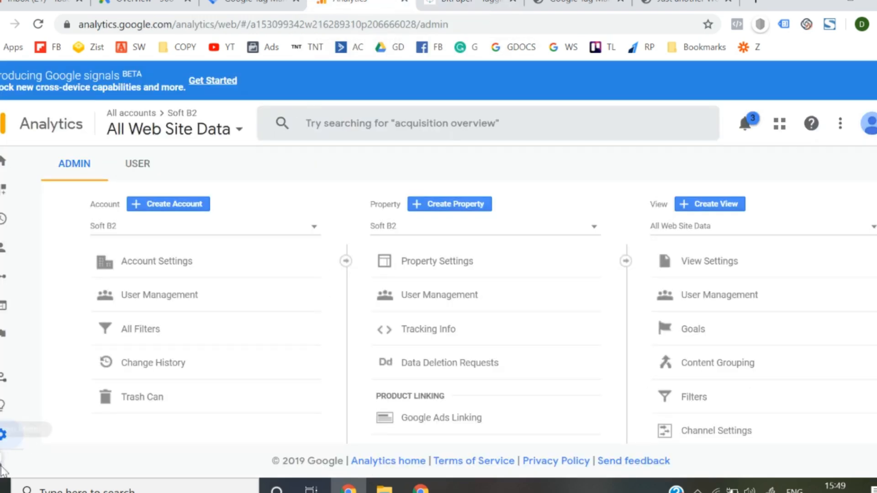
{"action": "mouse_move", "coordinate": [3, 472]}
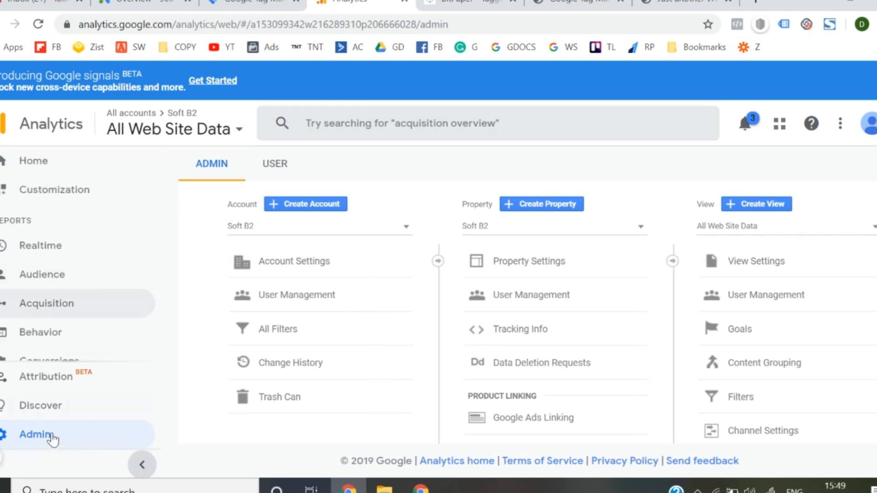
{"action": "scroll", "coordinate": [529, 358], "scroll_direction": "down", "scroll_amount": 4}
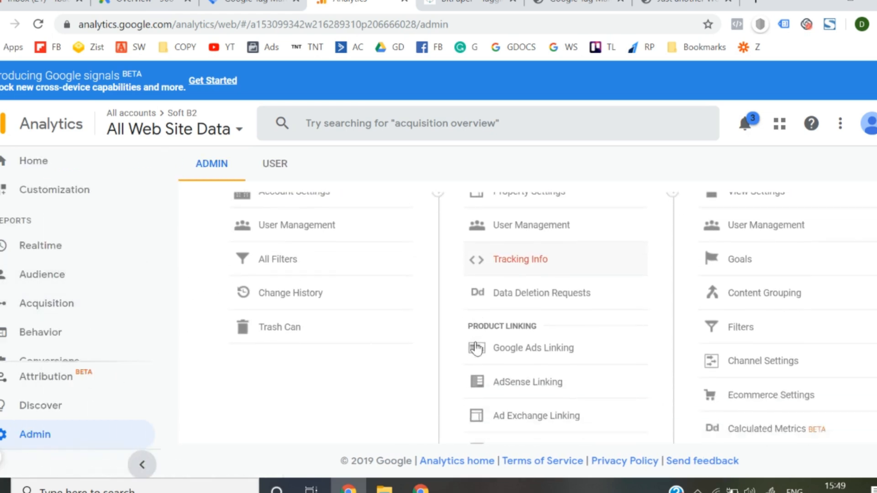
{"action": "scroll", "coordinate": [530, 360], "scroll_direction": "down", "scroll_amount": 1}
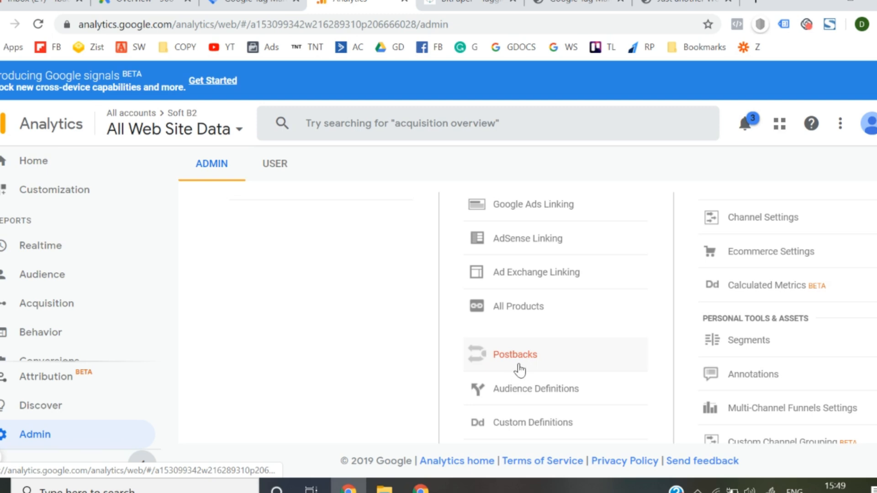
{"action": "scroll", "coordinate": [539, 352], "scroll_direction": "down", "scroll_amount": 2}
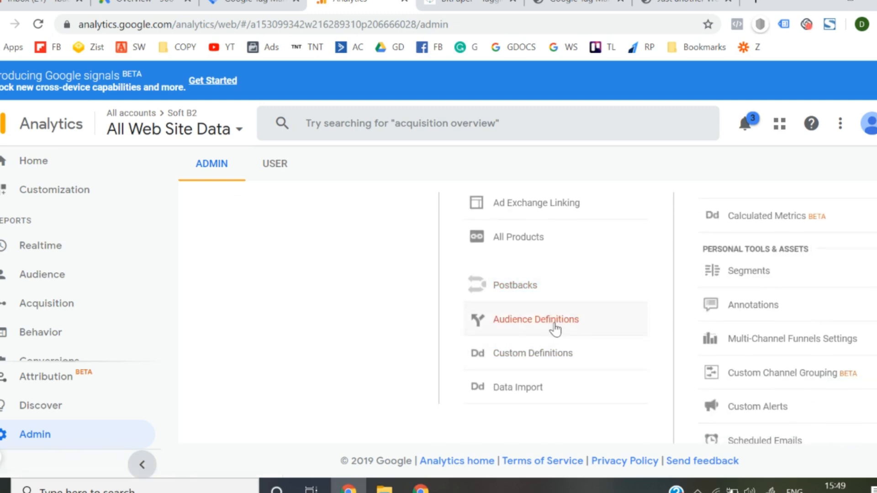
{"action": "left_click", "coordinate": [554, 325]}
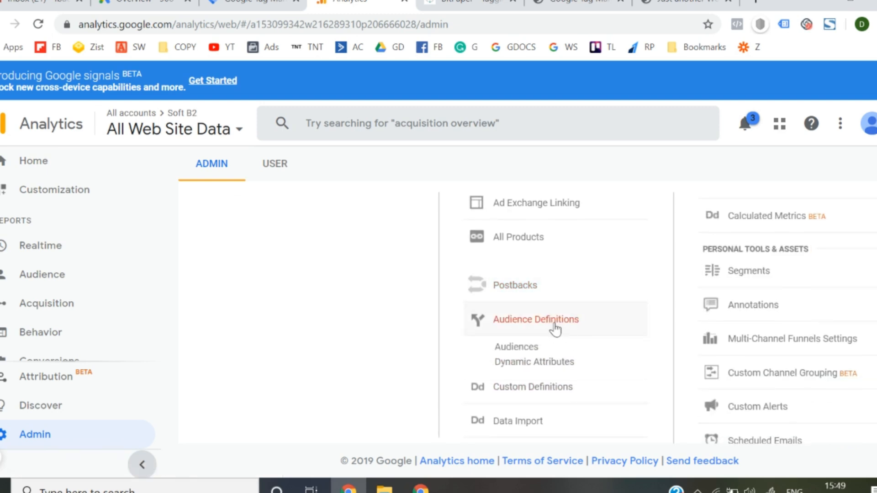
{"action": "left_click", "coordinate": [516, 347]}
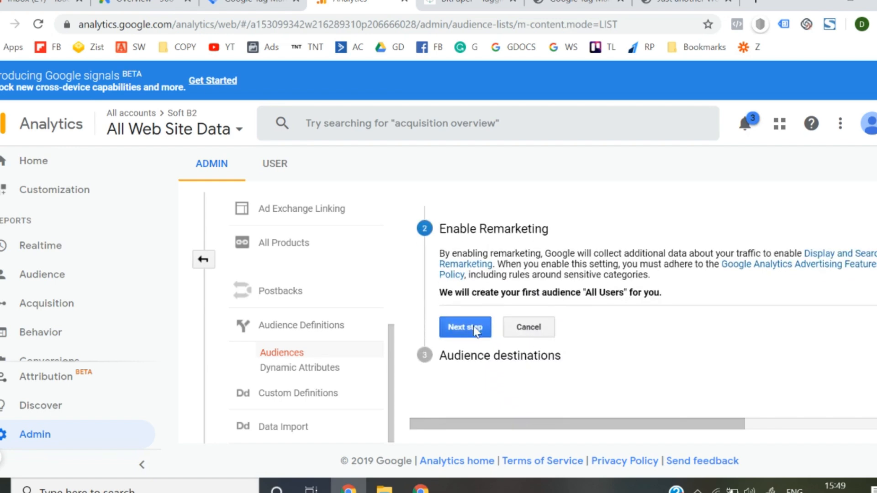
- Accept remarketing with the All Users audience and add the linked Google Ads account as its destination
{"action": "left_click", "coordinate": [464, 328]}
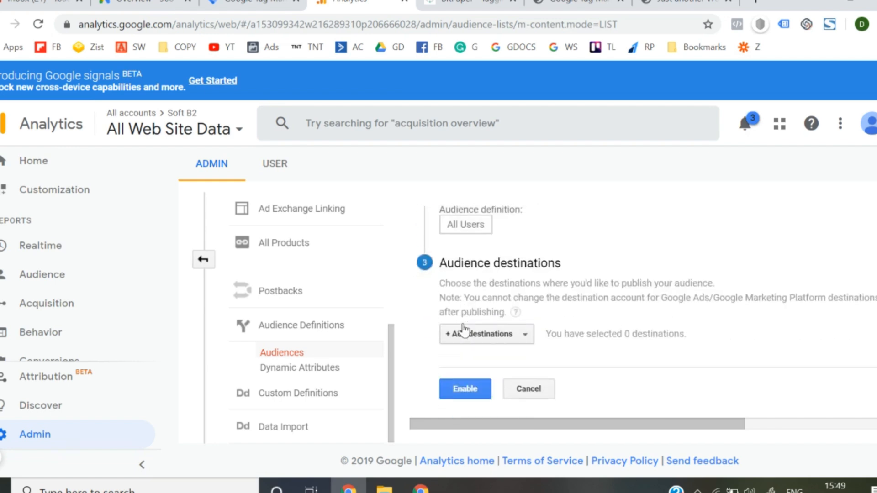
{"action": "left_click", "coordinate": [483, 337]}
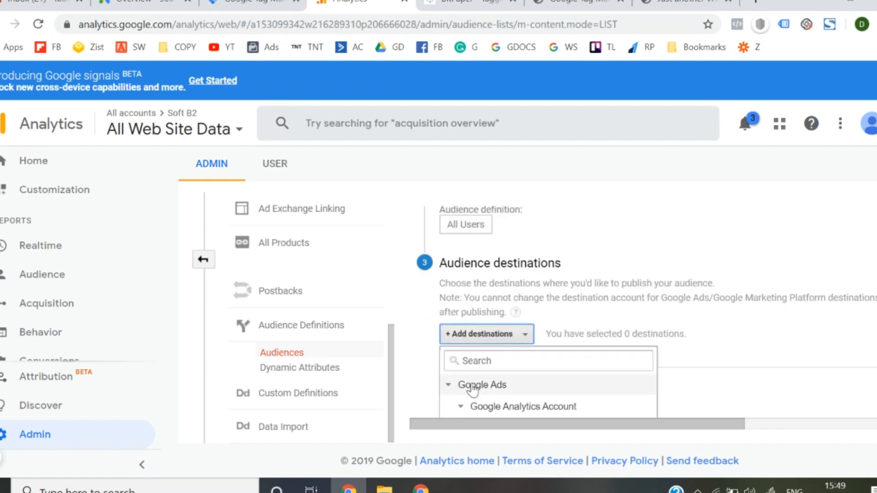
{"action": "scroll", "coordinate": [471, 388], "scroll_direction": "down", "scroll_amount": 2}
{"action": "left_click", "coordinate": [474, 362]}
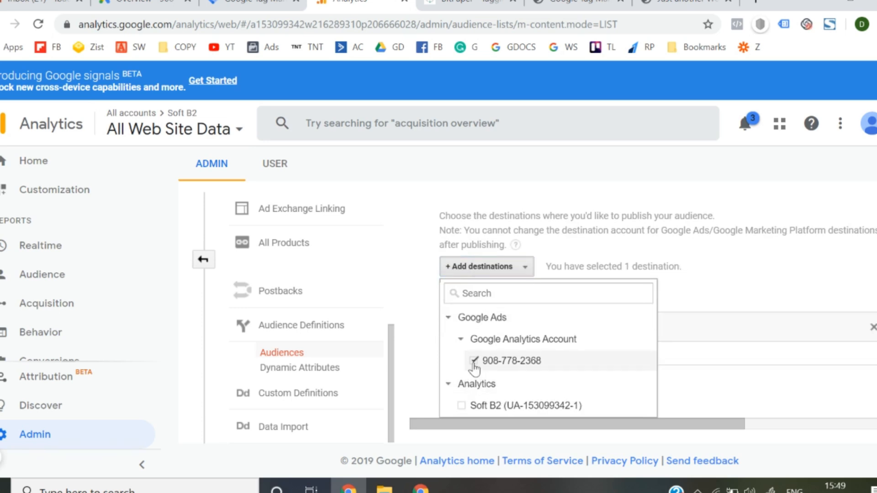
{"action": "left_click", "coordinate": [685, 352]}
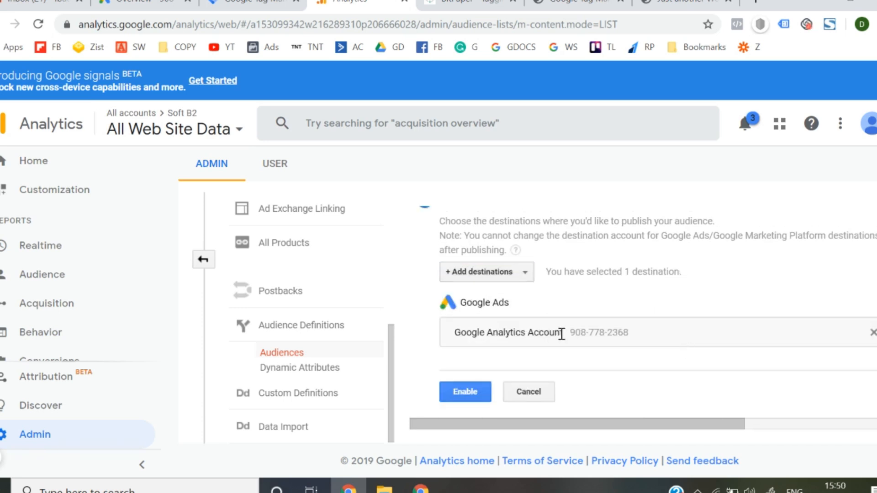
- Remove the Google Ads destination from the audience and select the same account again
{"action": "left_click", "coordinate": [871, 335]}
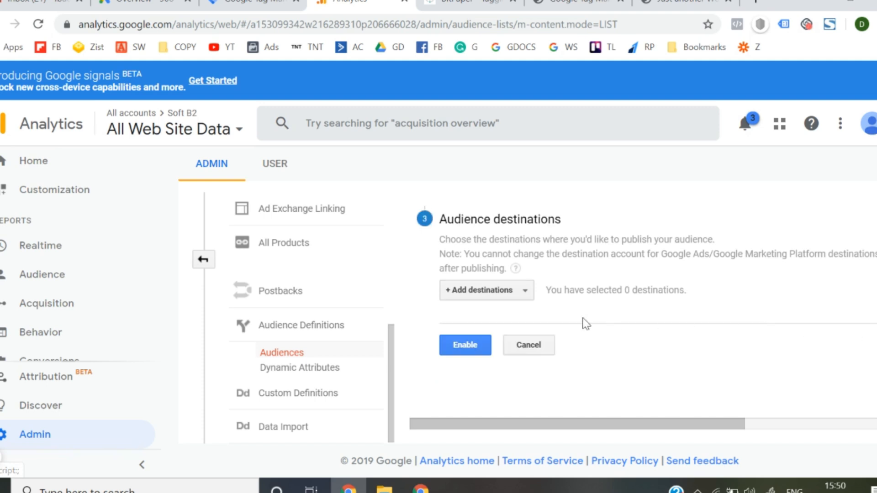
{"action": "left_click", "coordinate": [489, 289]}
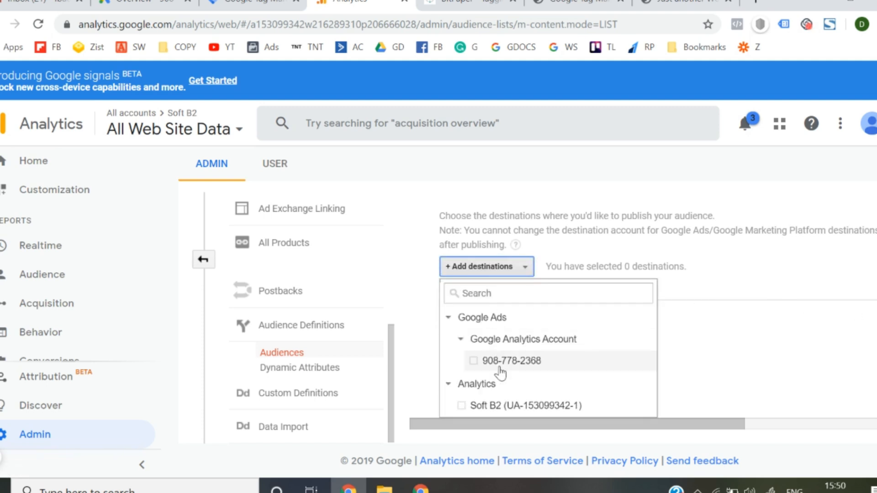
{"action": "left_click", "coordinate": [474, 361]}
{"action": "left_click", "coordinate": [712, 405]}
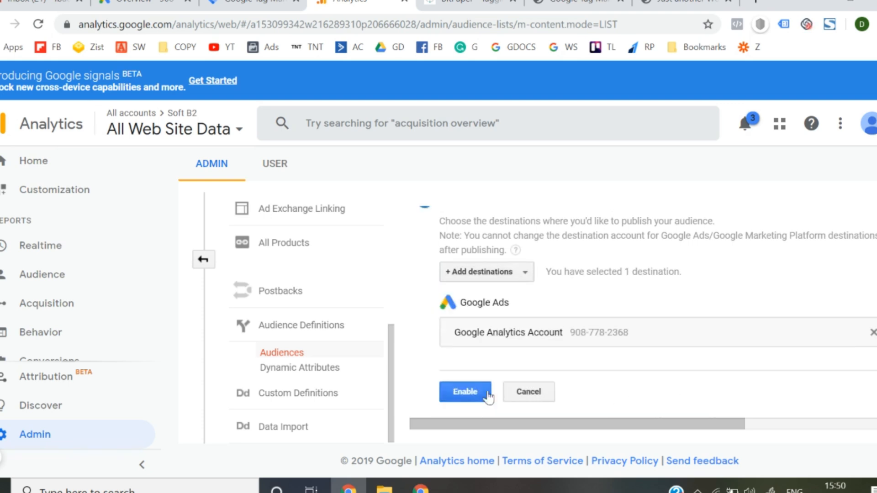
- Enable the All Users remarketing audience, dismissing the error dialog and submitting it a second time
{"action": "left_click", "coordinate": [464, 395]}
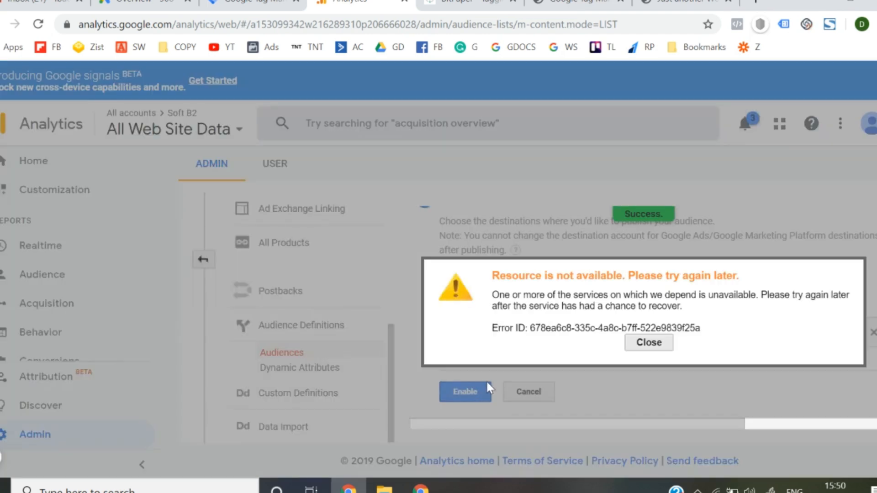
{"action": "left_click", "coordinate": [651, 343]}
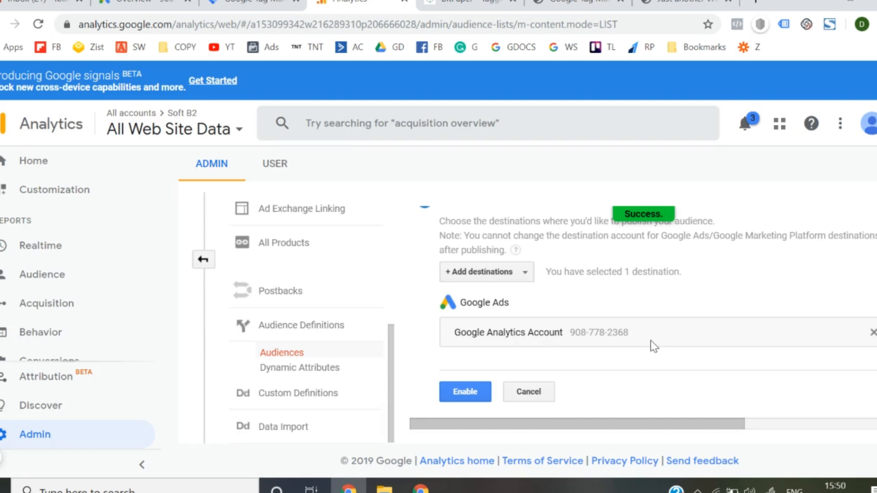
{"action": "left_click", "coordinate": [471, 394]}
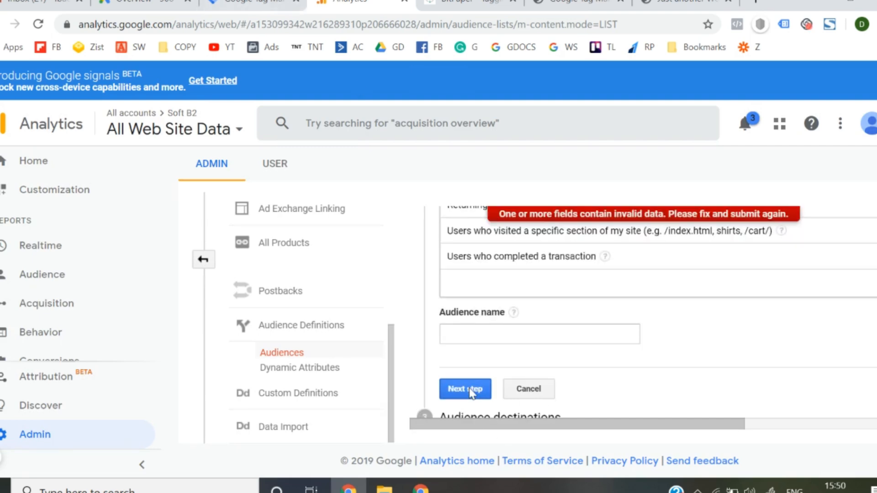
- Examine the recommended audience types offered in the new audience definition form
{"action": "scroll", "coordinate": [471, 393], "scroll_direction": "down", "scroll_amount": 1}
{"action": "scroll", "coordinate": [471, 393], "scroll_direction": "up", "scroll_amount": 6}
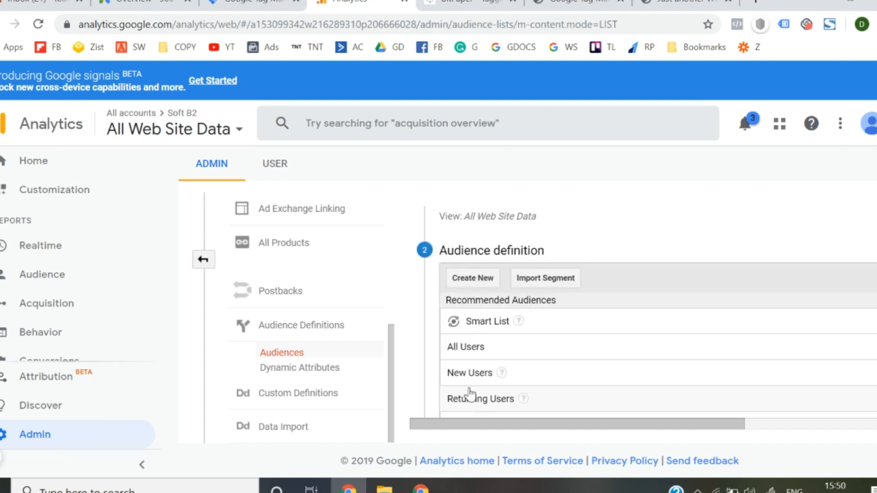
{"action": "scroll", "coordinate": [471, 393], "scroll_direction": "up", "scroll_amount": 1}
{"action": "scroll", "coordinate": [475, 391], "scroll_direction": "down", "scroll_amount": 5}
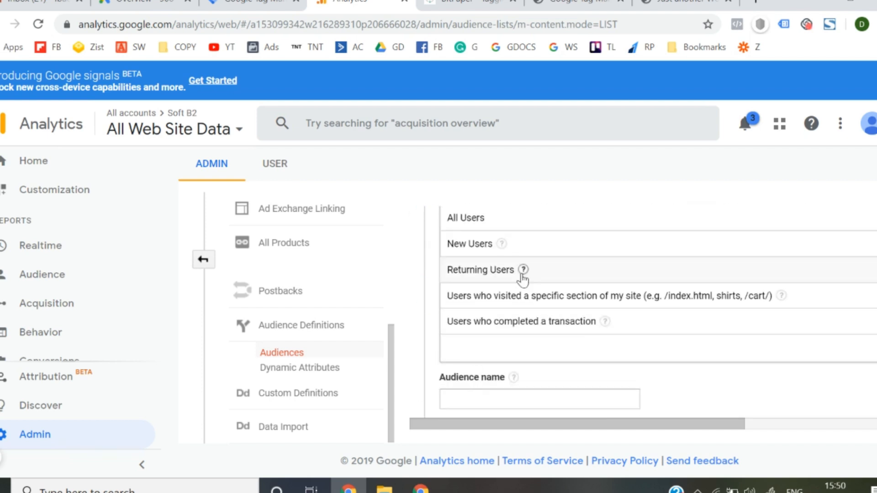
{"action": "scroll", "coordinate": [522, 280], "scroll_direction": "up", "scroll_amount": 2}
{"action": "scroll", "coordinate": [485, 285], "scroll_direction": "up", "scroll_amount": 2}
{"action": "scroll", "coordinate": [485, 286], "scroll_direction": "down", "scroll_amount": 6}
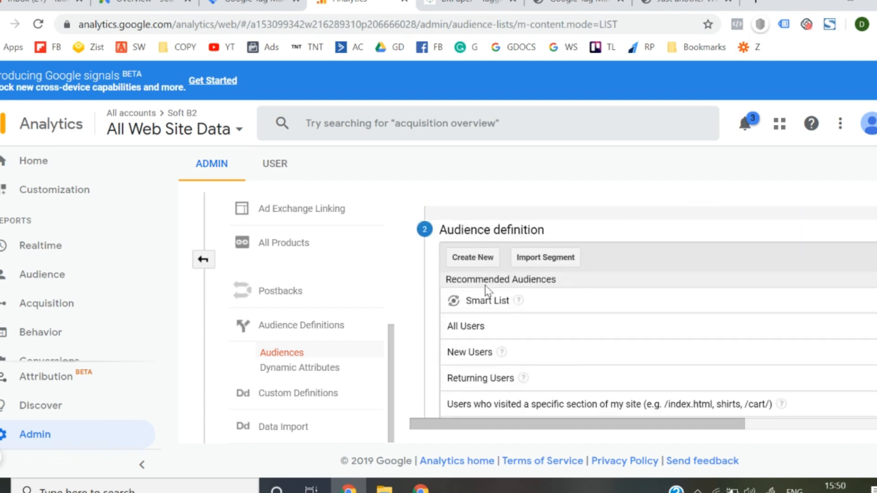
{"action": "scroll", "coordinate": [486, 286], "scroll_direction": "up", "scroll_amount": 3}
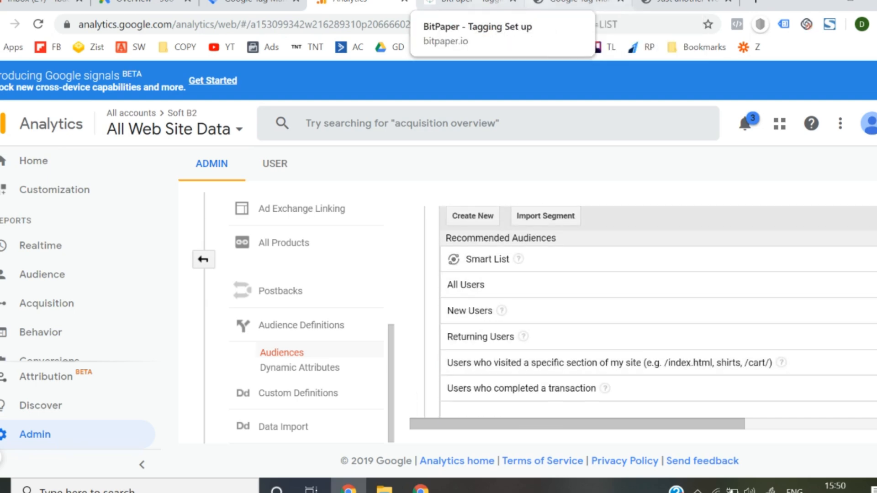
- Switch to the softb2.com website, look over the landing page, and try to open softb2.com/thanks
{"action": "left_click", "coordinate": [685, 3]}
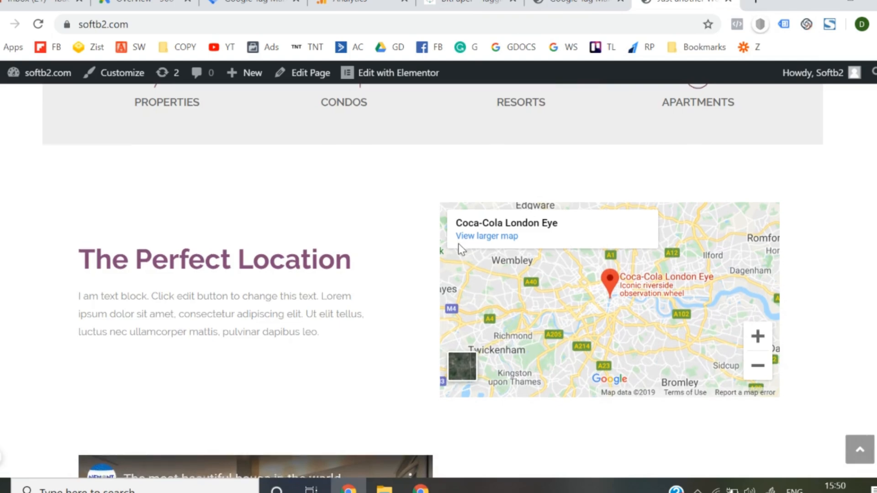
{"action": "scroll", "coordinate": [459, 244], "scroll_direction": "down", "scroll_amount": 5}
{"action": "scroll", "coordinate": [459, 243], "scroll_direction": "down", "scroll_amount": 5}
{"action": "scroll", "coordinate": [458, 243], "scroll_direction": "up", "scroll_amount": 10}
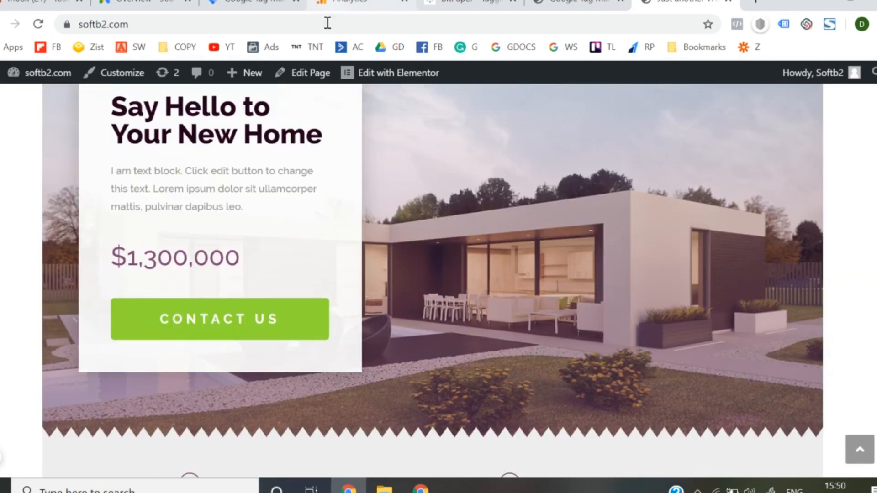
{"action": "left_click", "coordinate": [327, 23]}
{"action": "left_click", "coordinate": [328, 23]}
{"action": "type", "text": "thank"}
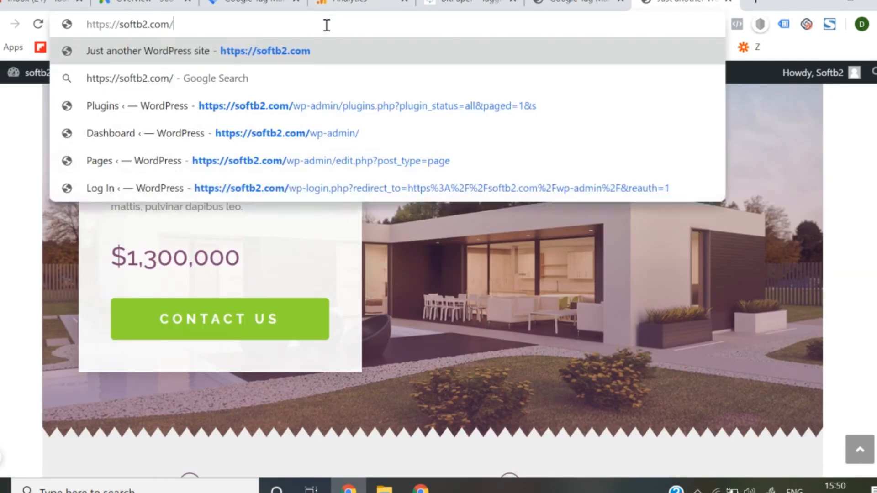
{"action": "type", "text": "s"}
{"action": "key", "text": "Return"}
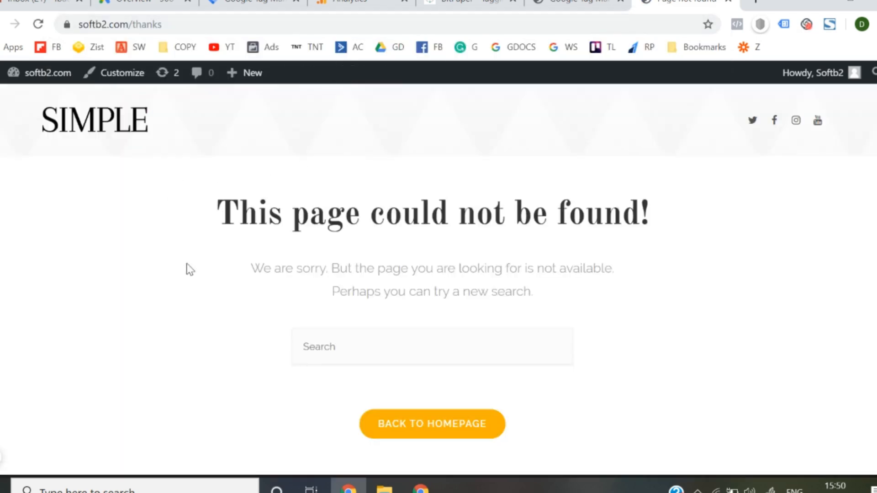
- Return to the site's homepage, enter the WordPress dashboard, and find the School – Thank You Page in the list of all pages
{"action": "left_click", "coordinate": [114, 124]}
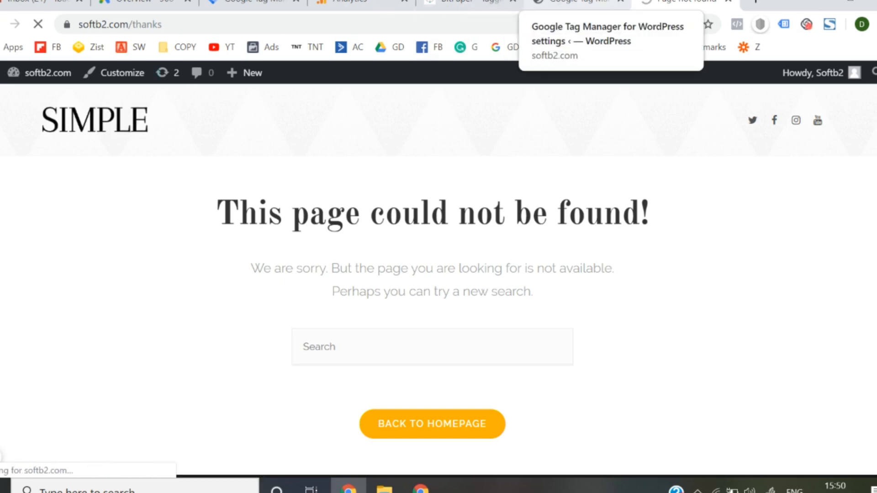
{"action": "mouse_move", "coordinate": [51, 80]}
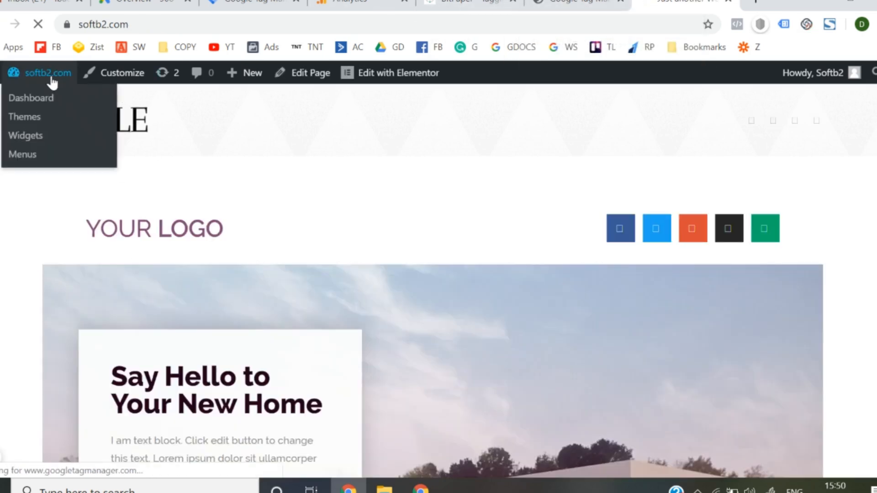
{"action": "left_click", "coordinate": [42, 100]}
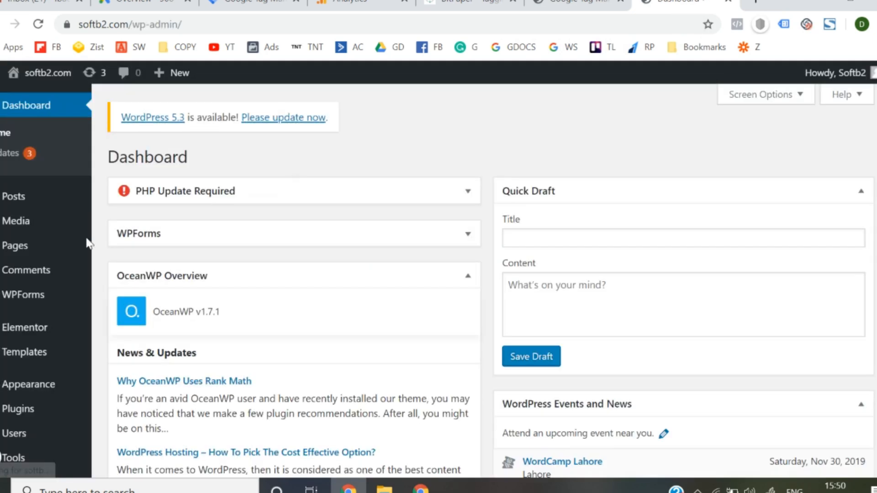
{"action": "mouse_move", "coordinate": [47, 255]}
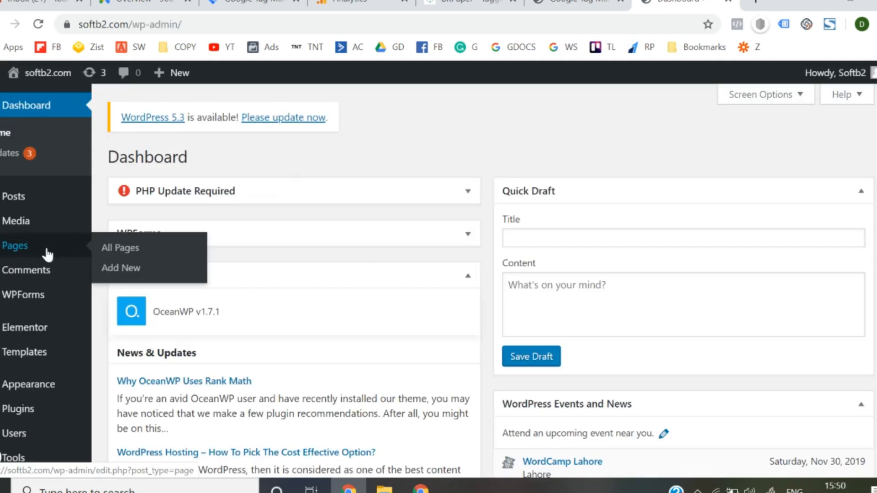
{"action": "left_click", "coordinate": [128, 251]}
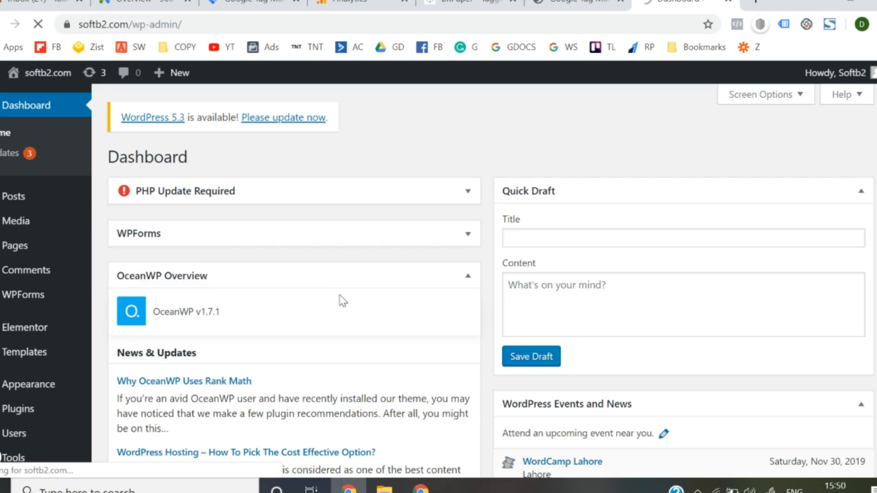
{"action": "scroll", "coordinate": [341, 300], "scroll_direction": "down", "scroll_amount": 3}
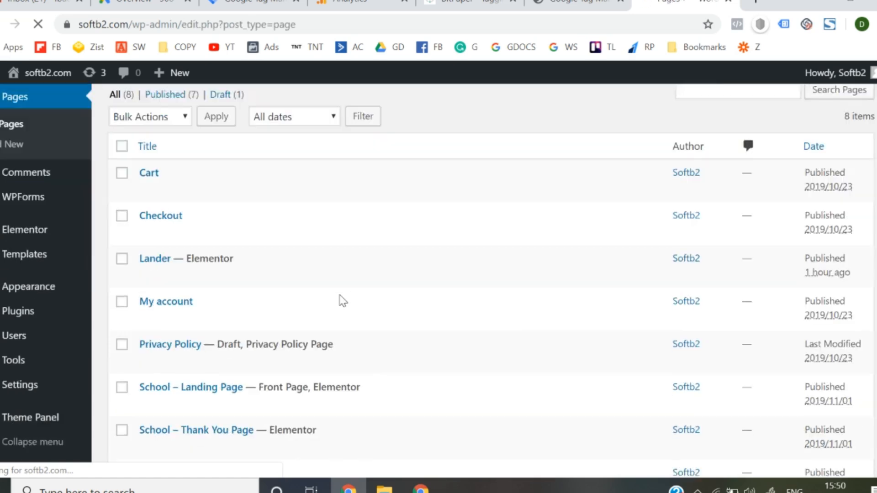
{"action": "scroll", "coordinate": [216, 307], "scroll_direction": "down", "scroll_amount": 3}
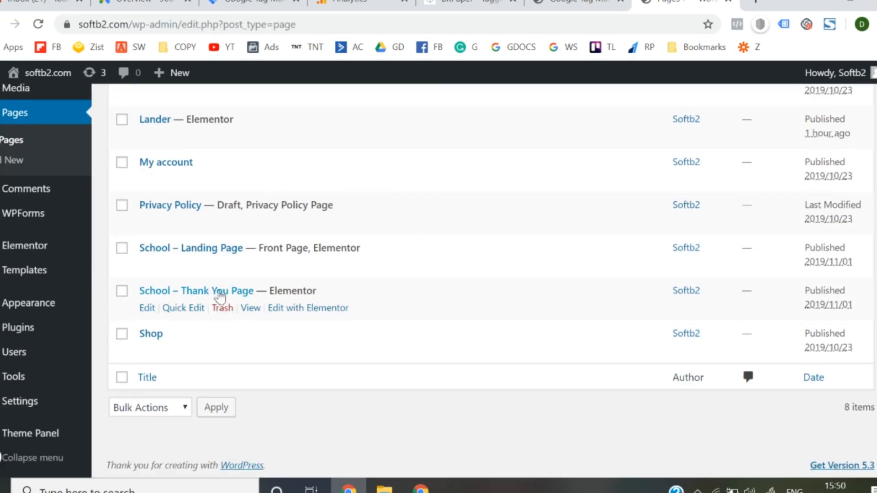
- View the School – Thank You Page in a separate browser tab and select the /sthanks/ path in its address
{"action": "right_click", "coordinate": [250, 308]}
{"action": "left_click", "coordinate": [265, 315]}
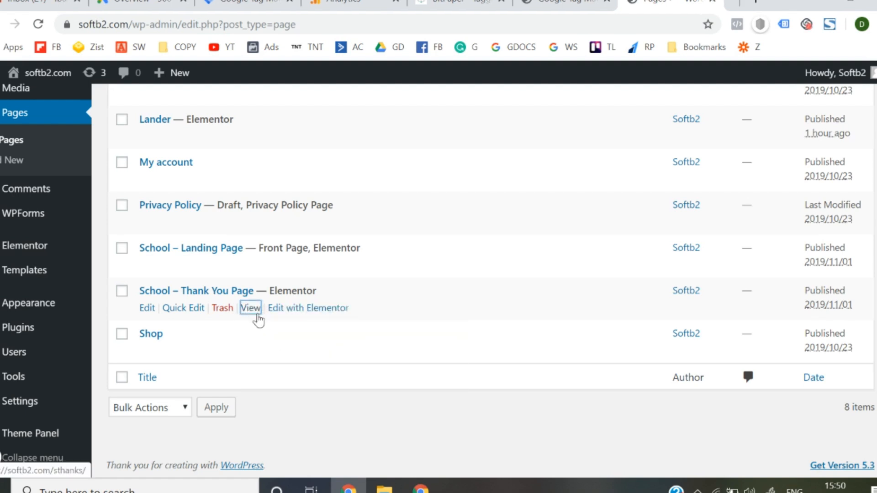
{"action": "left_click", "coordinate": [681, 2]}
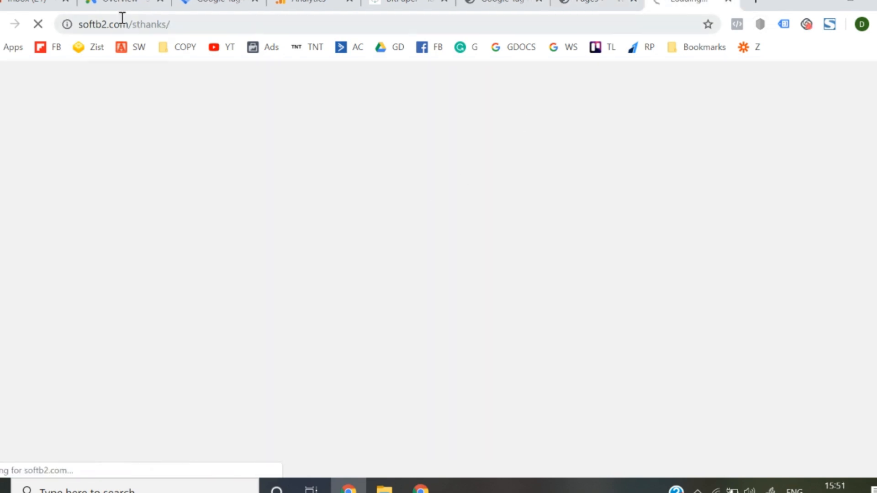
{"action": "left_click_drag", "start_coordinate": [132, 28], "coordinate": [172, 27]}
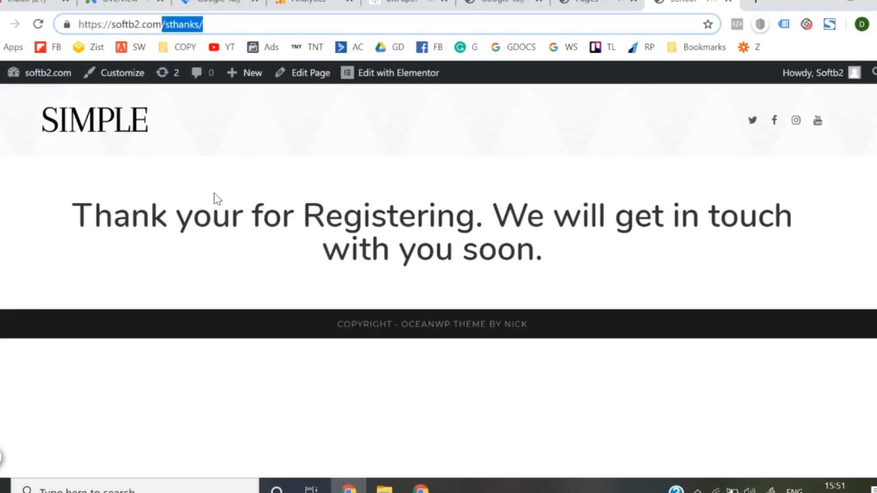
- Switch back to Google Analytics, leave the open audience form, and open the Soft B2 property's Audiences list from the admin overview
{"action": "left_click", "coordinate": [306, 4]}
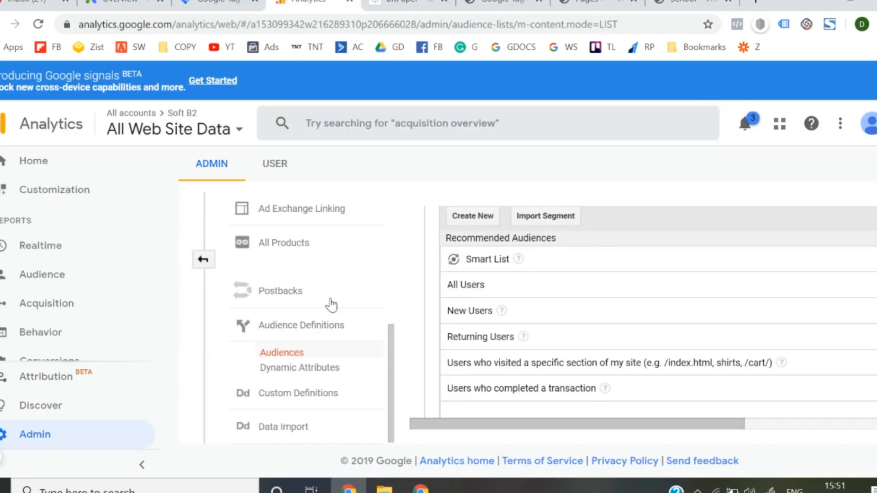
{"action": "scroll", "coordinate": [476, 283], "scroll_direction": "up", "scroll_amount": 3}
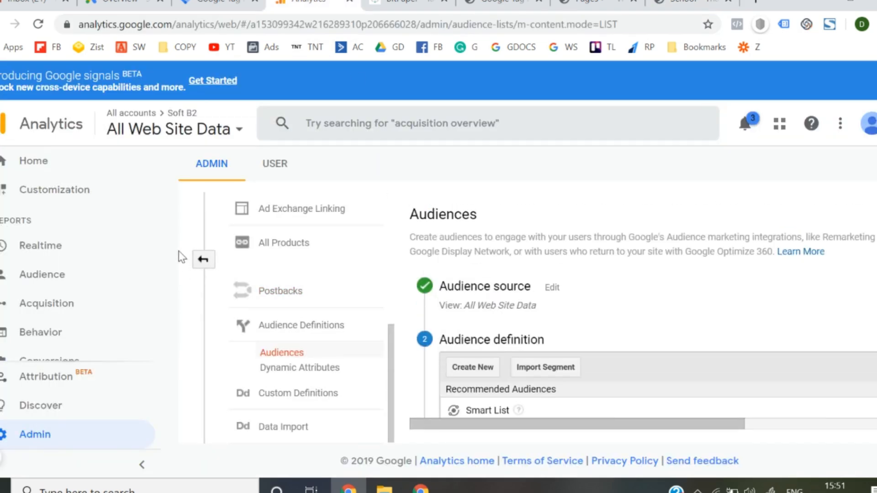
{"action": "left_click", "coordinate": [203, 260]}
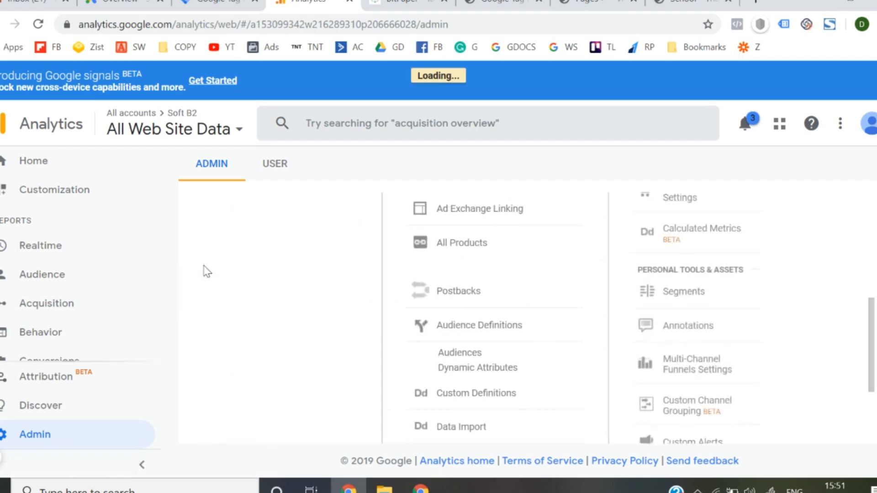
{"action": "scroll", "coordinate": [489, 394], "scroll_direction": "down", "scroll_amount": 2}
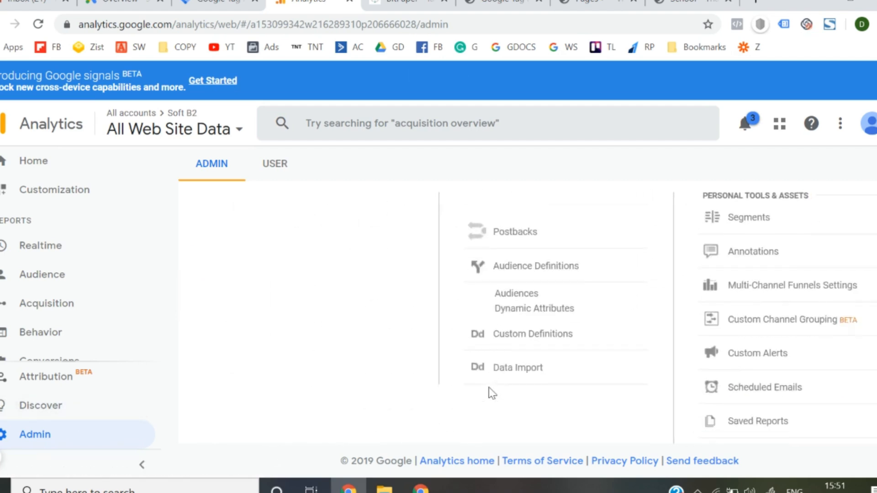
{"action": "scroll", "coordinate": [548, 238], "scroll_direction": "up", "scroll_amount": 6}
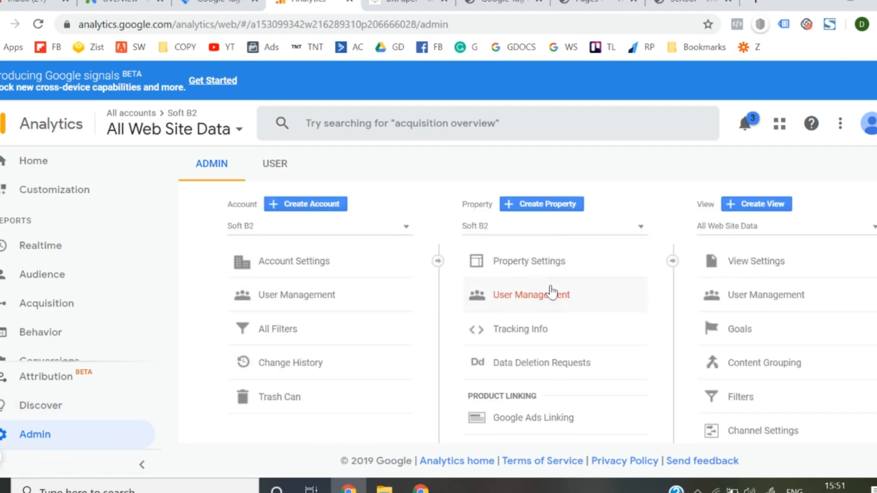
{"action": "scroll", "coordinate": [554, 293], "scroll_direction": "down", "scroll_amount": 5}
{"action": "scroll", "coordinate": [530, 341], "scroll_direction": "down", "scroll_amount": 1}
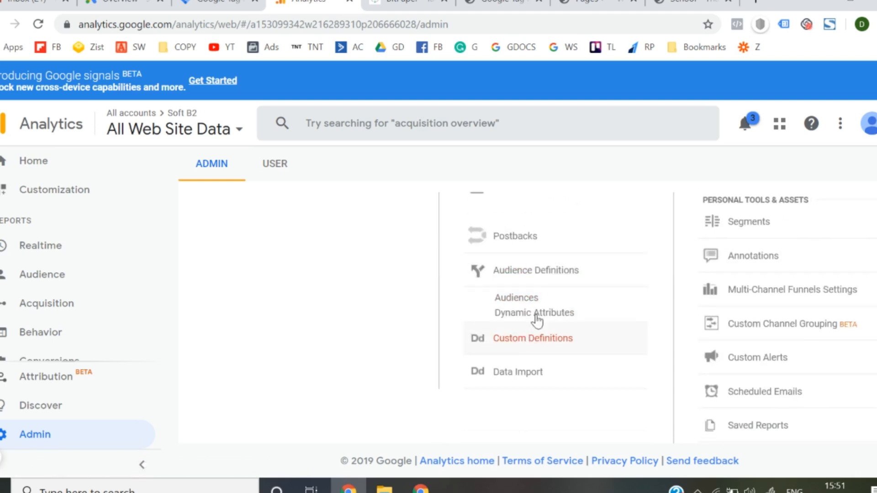
{"action": "left_click", "coordinate": [517, 298]}
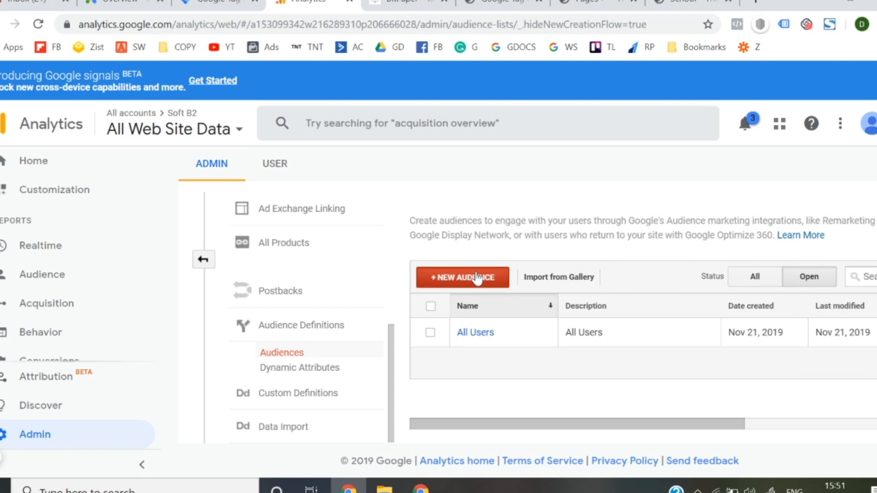
- Start a new audience and create a custom definition for it in Audience Builder
{"action": "left_click", "coordinate": [478, 278]}
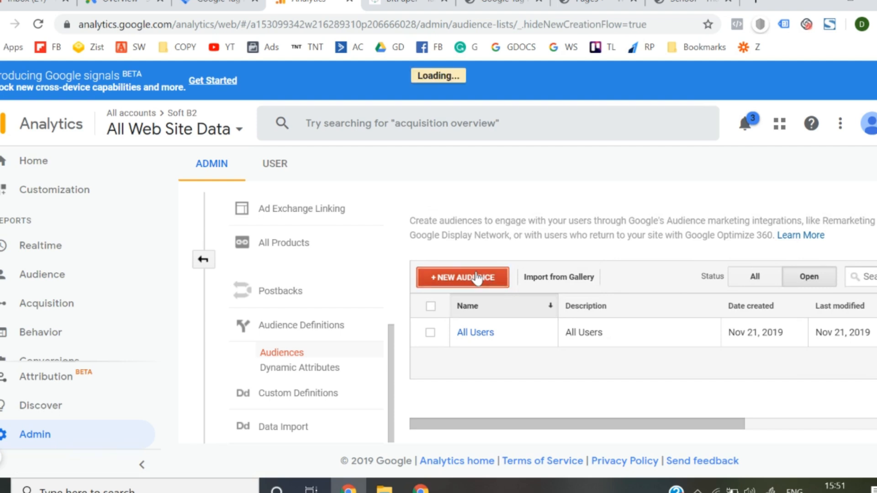
{"action": "scroll", "coordinate": [473, 280], "scroll_direction": "down", "scroll_amount": 2}
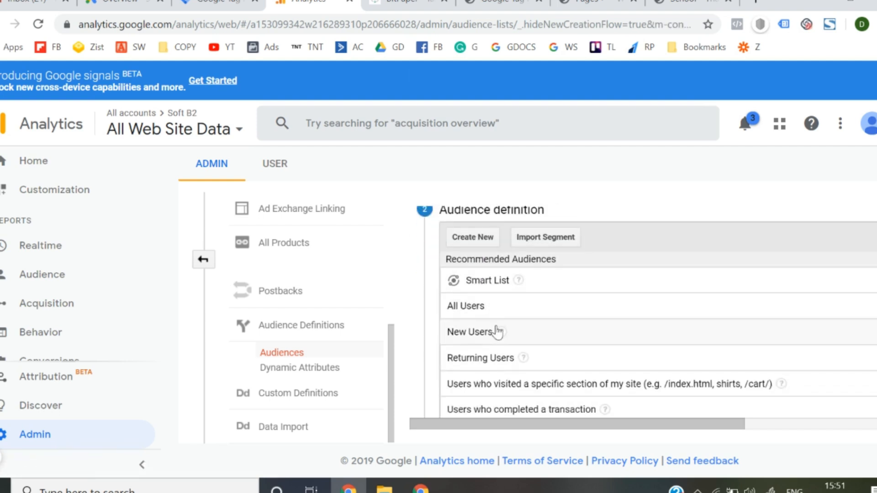
{"action": "scroll", "coordinate": [495, 333], "scroll_direction": "down", "scroll_amount": 2}
{"action": "scroll", "coordinate": [497, 333], "scroll_direction": "up", "scroll_amount": 3}
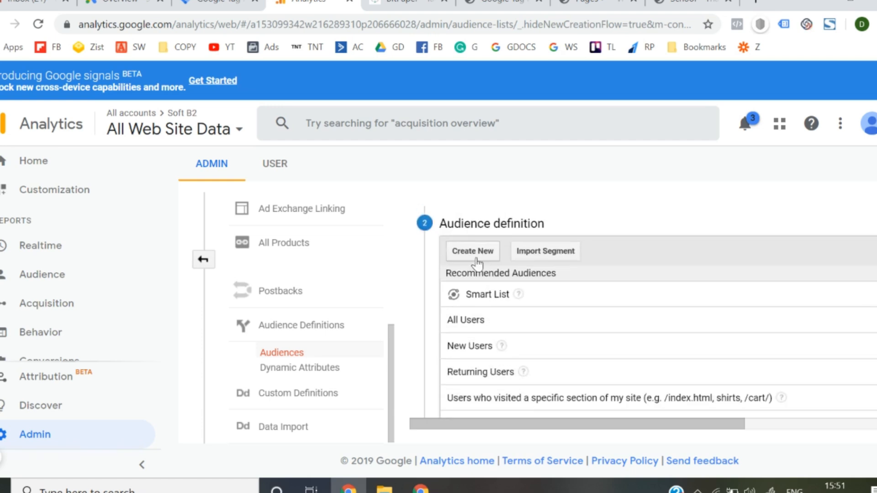
{"action": "left_click", "coordinate": [472, 251]}
{"action": "scroll", "coordinate": [479, 264], "scroll_direction": "down", "scroll_amount": 1}
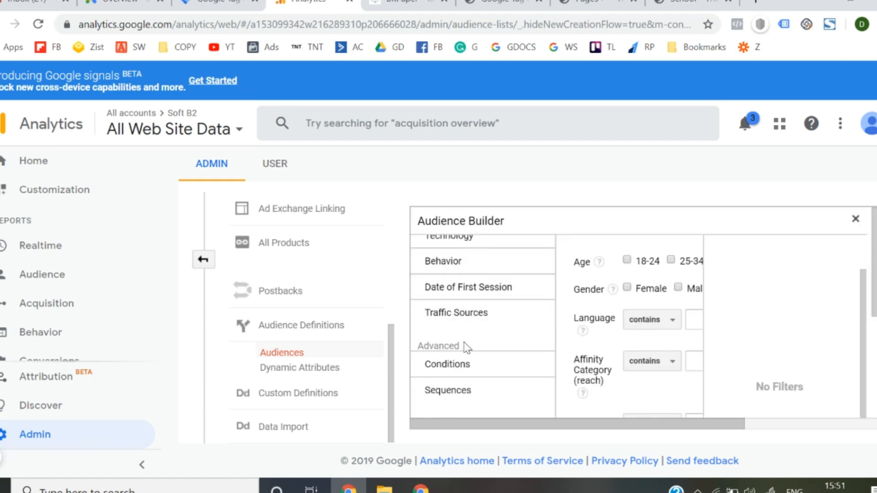
{"action": "left_click", "coordinate": [478, 360]}
{"action": "scroll", "coordinate": [561, 352], "scroll_direction": "right", "scroll_amount": 1}
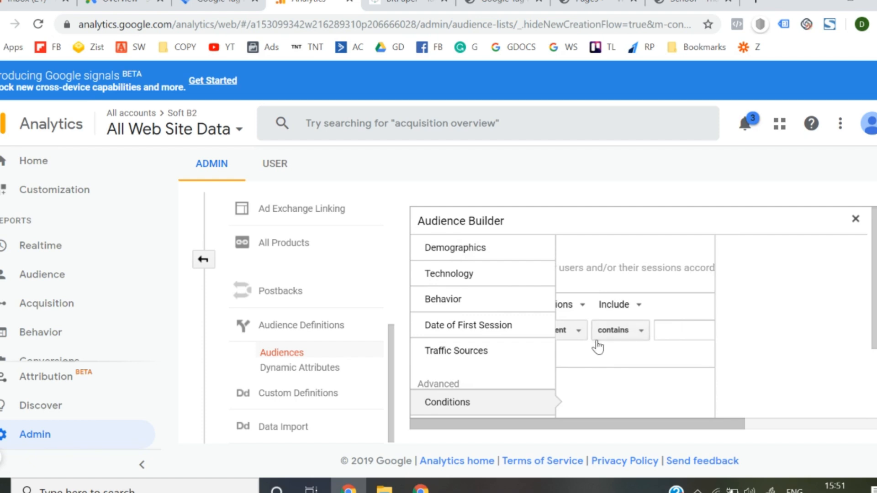
{"action": "left_click", "coordinate": [855, 220]}
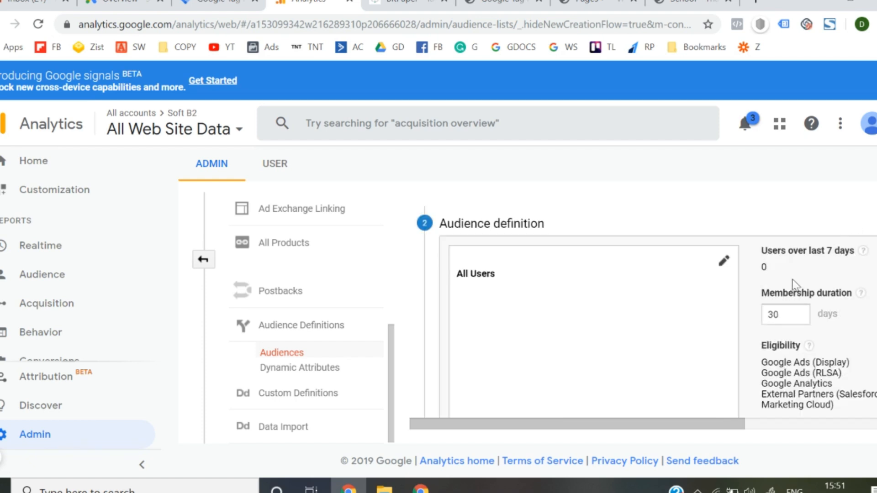
- Edit the audience definition in Audience Builder and set its advanced condition to filter sessions by the Page dimension
{"action": "left_click", "coordinate": [722, 263]}
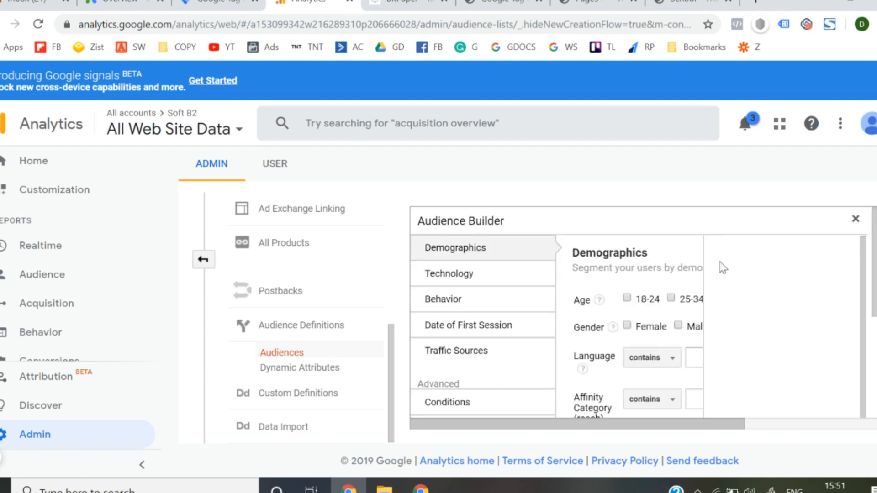
{"action": "scroll", "coordinate": [612, 293], "scroll_direction": "right", "scroll_amount": 3}
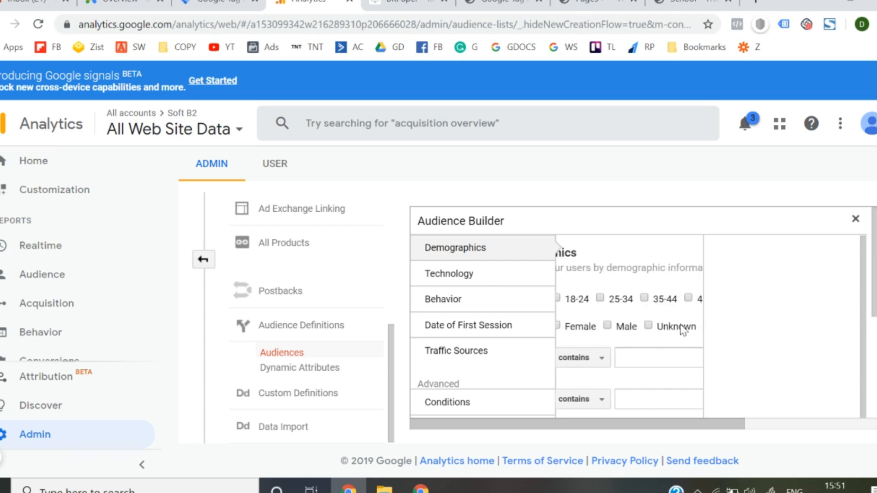
{"action": "scroll", "coordinate": [478, 367], "scroll_direction": "down", "scroll_amount": 1}
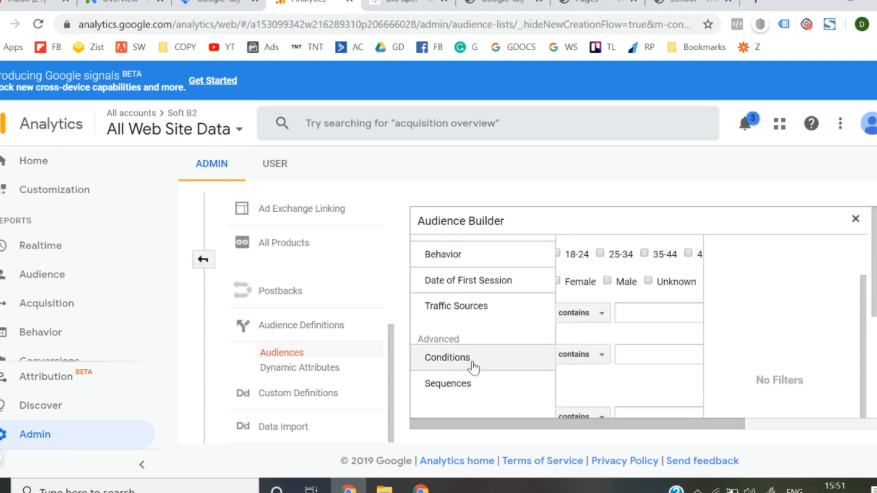
{"action": "left_click", "coordinate": [466, 365]}
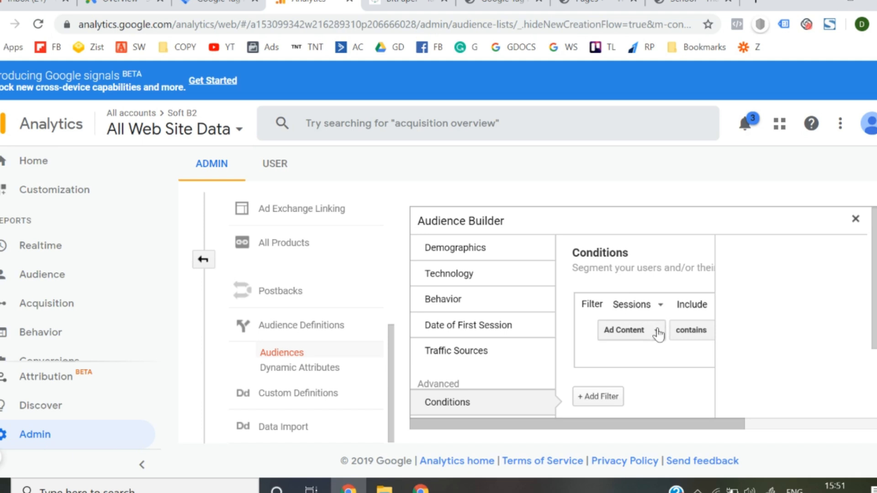
{"action": "scroll", "coordinate": [642, 326], "scroll_direction": "right", "scroll_amount": 1}
{"action": "left_click", "coordinate": [616, 338]}
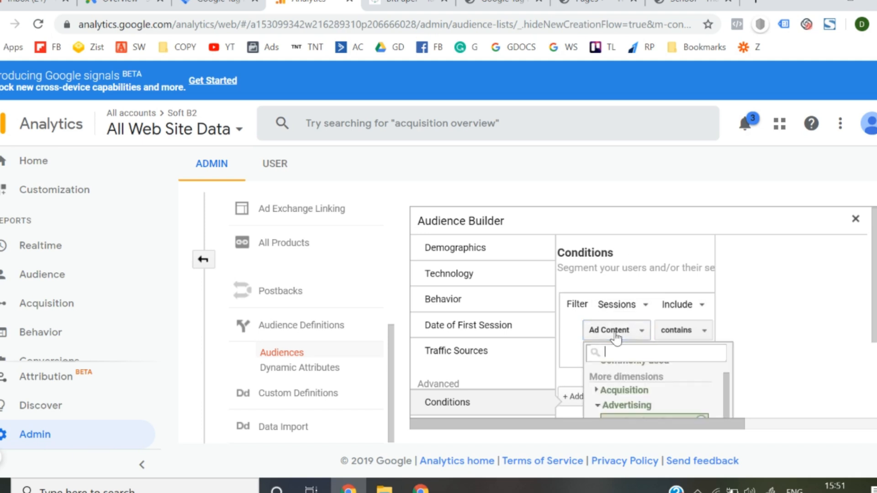
{"action": "type", "text": "page"}
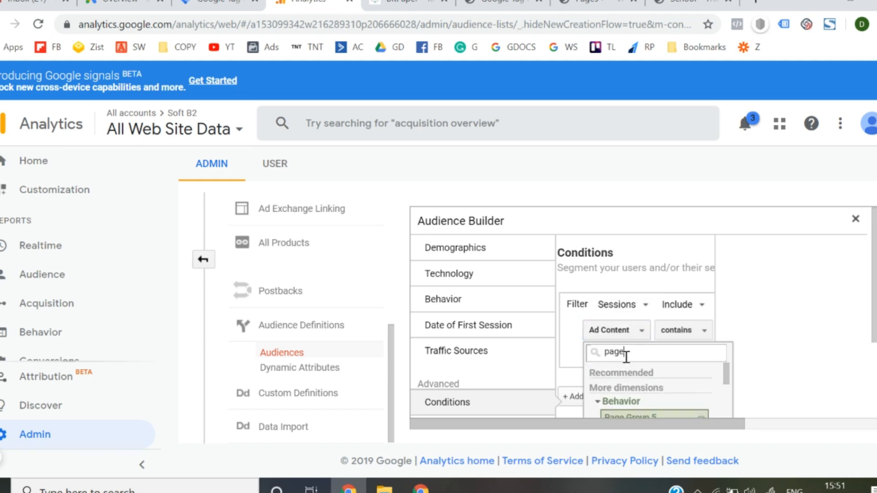
{"action": "scroll", "coordinate": [628, 361], "scroll_direction": "down", "scroll_amount": 5}
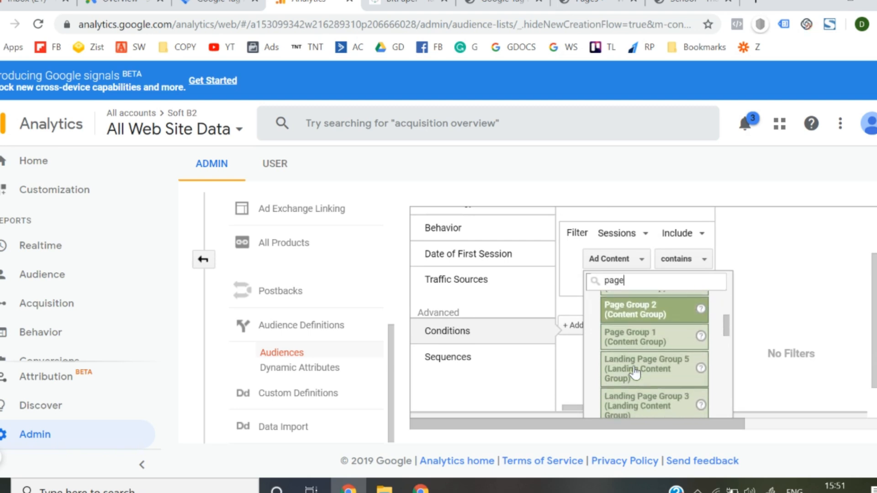
{"action": "scroll", "coordinate": [635, 374], "scroll_direction": "down", "scroll_amount": 4}
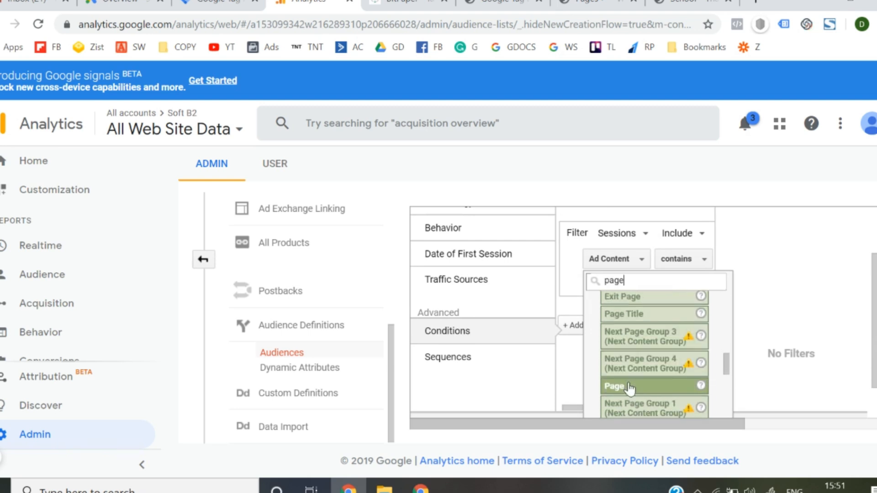
{"action": "left_click", "coordinate": [630, 388]}
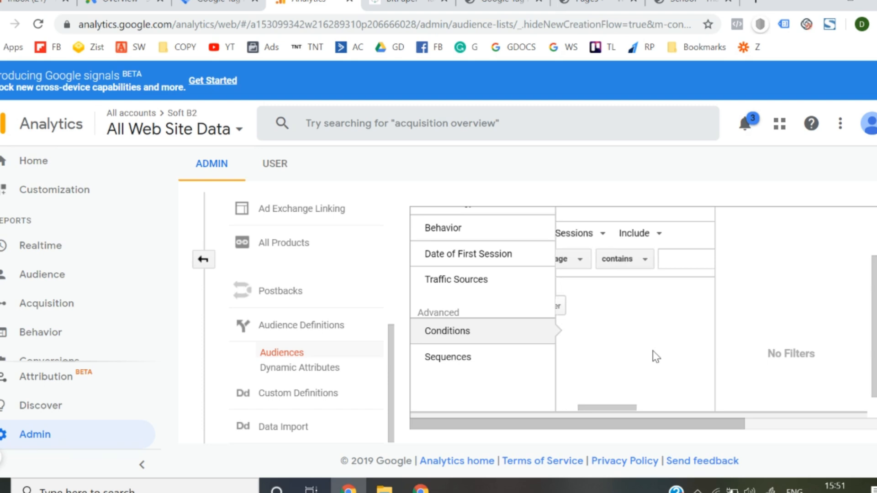
- Set the Page condition to exactly matches with the value /sthanks/
{"action": "left_click", "coordinate": [632, 265]}
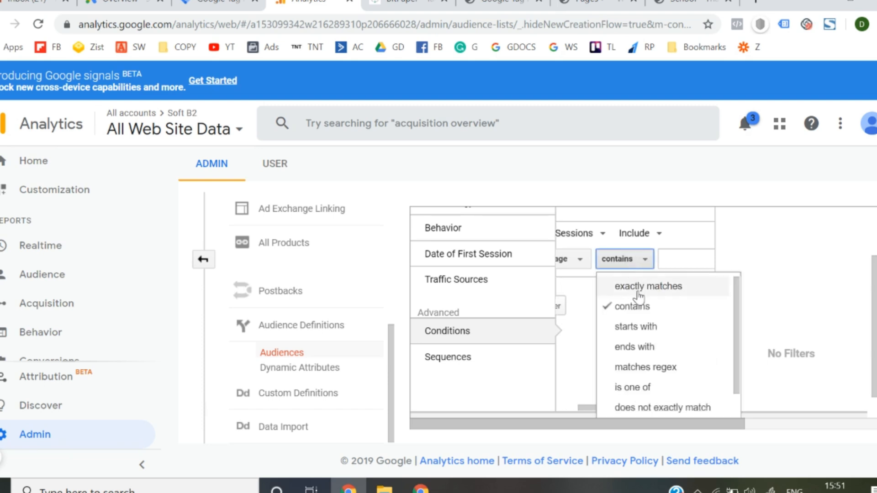
{"action": "left_click", "coordinate": [639, 292]}
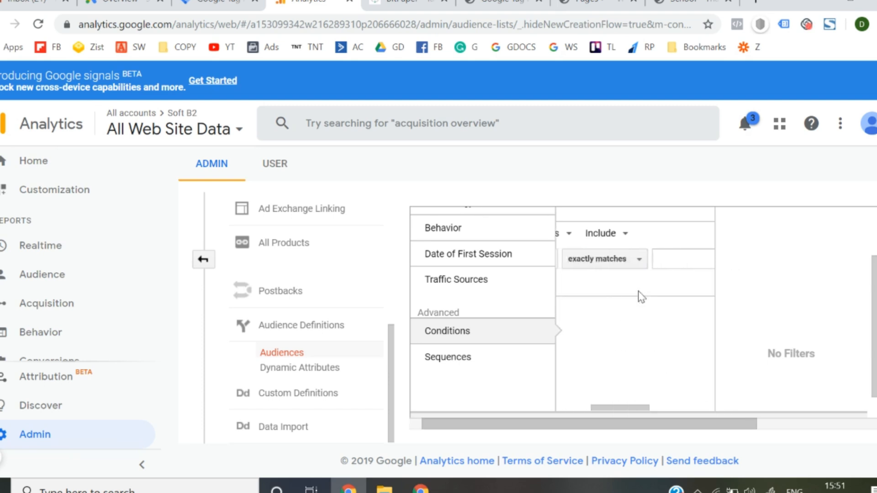
{"action": "left_click", "coordinate": [641, 264]}
{"action": "type", "text": "/sthanks/"}
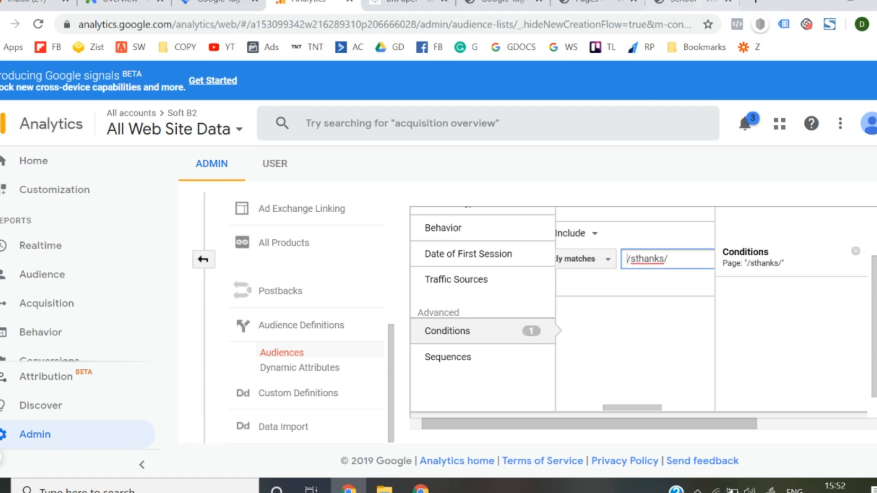
- Recheck the /sthanks/ path in the thank-you page's address, and return to the audience condition in Google Analytics
{"action": "left_click", "coordinate": [699, 2]}
{"action": "left_click_drag", "start_coordinate": [163, 25], "coordinate": [211, 28]}
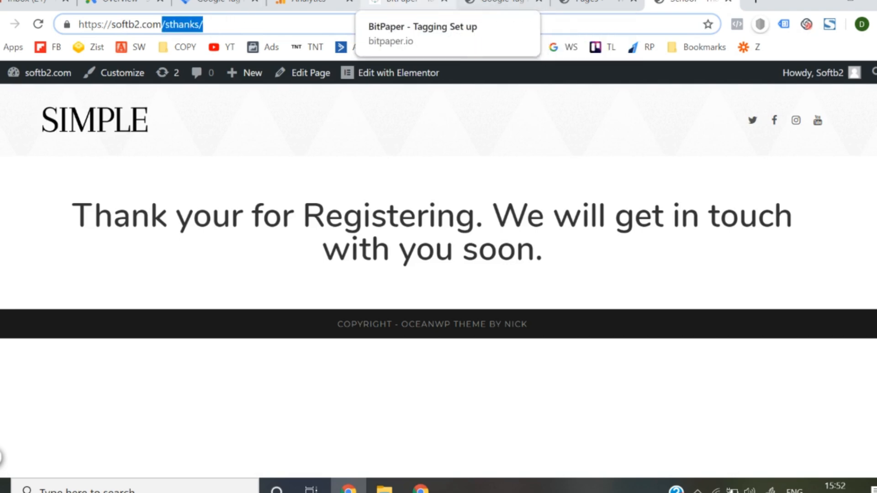
{"action": "left_click", "coordinate": [500, 2]}
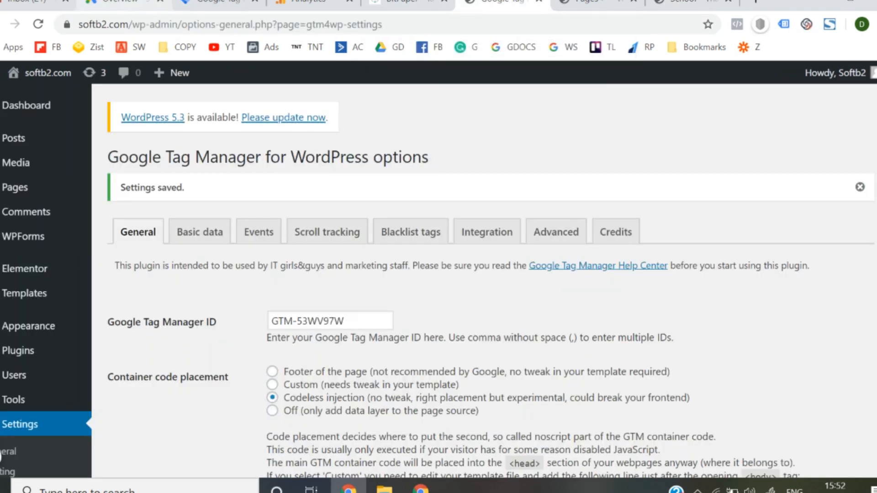
{"action": "left_click", "coordinate": [121, 3]}
{"action": "left_click", "coordinate": [220, 3]}
{"action": "left_click", "coordinate": [311, 3]}
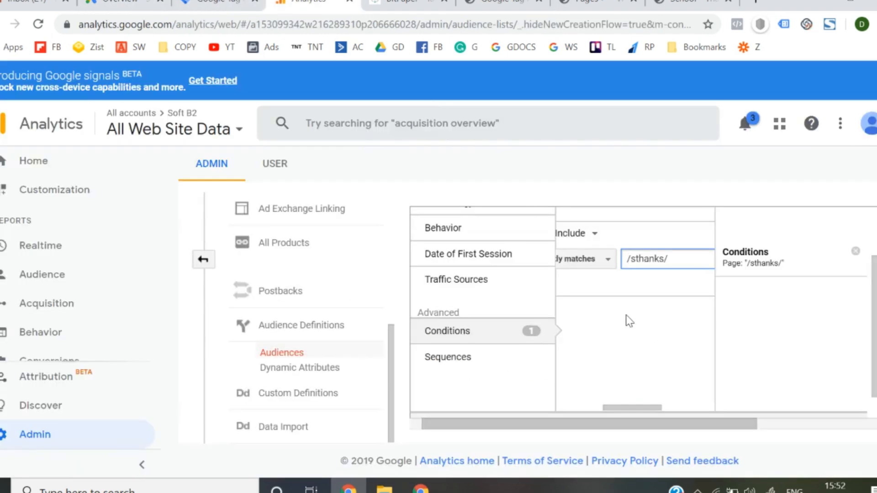
- Apply the page condition, name the audience Visited Thank You Page, and proceed to the audience destinations
{"action": "scroll", "coordinate": [630, 321], "scroll_direction": "down", "scroll_amount": 1}
{"action": "left_click", "coordinate": [446, 401]}
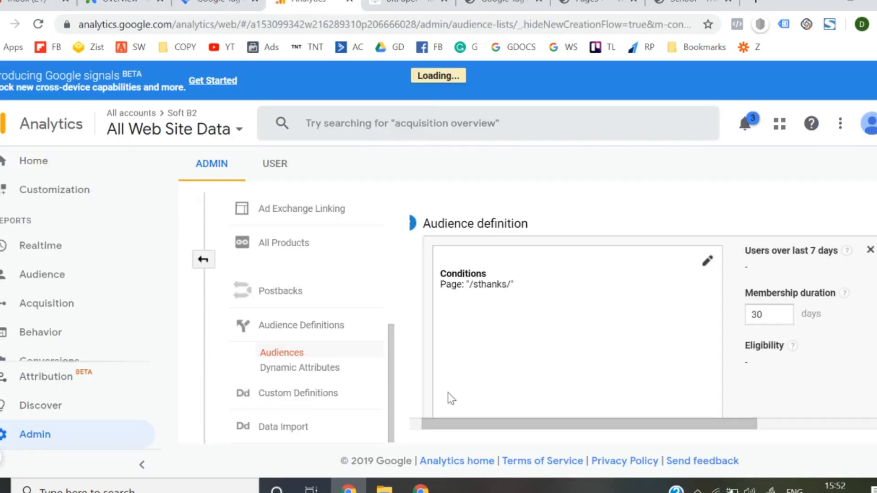
{"action": "double_click", "coordinate": [764, 317]}
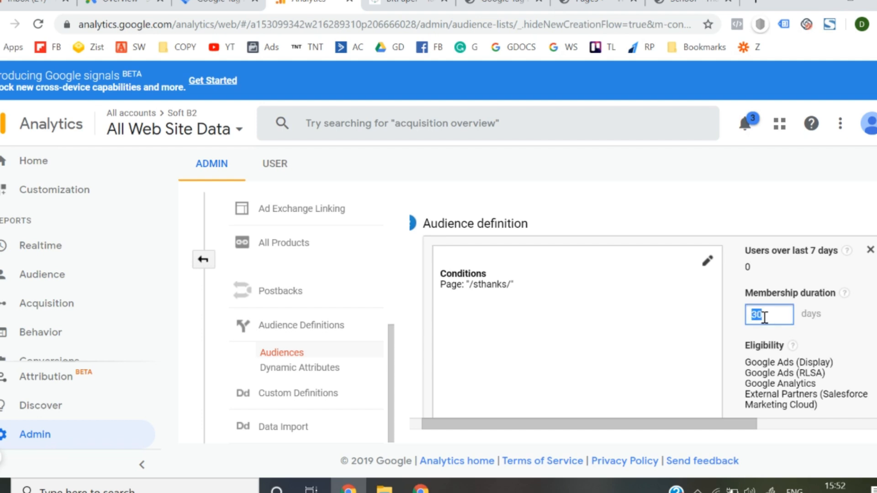
{"action": "left_click", "coordinate": [855, 351]}
{"action": "scroll", "coordinate": [856, 351], "scroll_direction": "down", "scroll_amount": 4}
{"action": "left_click", "coordinate": [482, 307]}
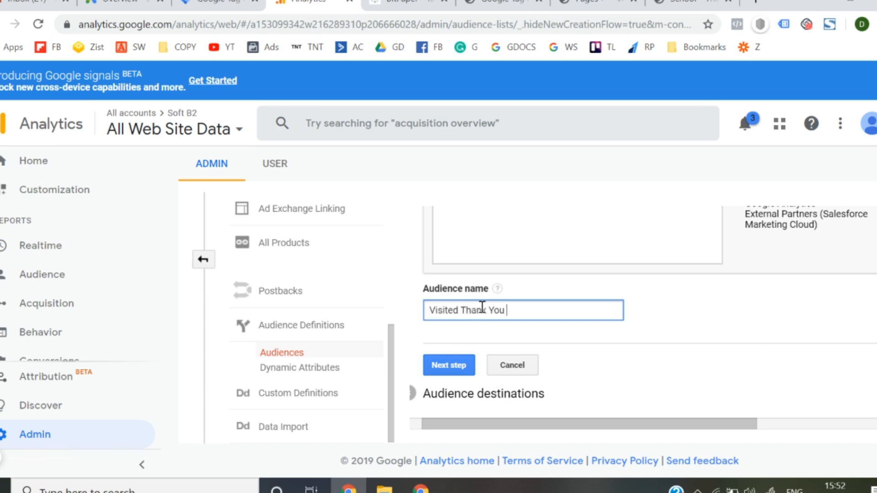
{"action": "left_click", "coordinate": [436, 365]}
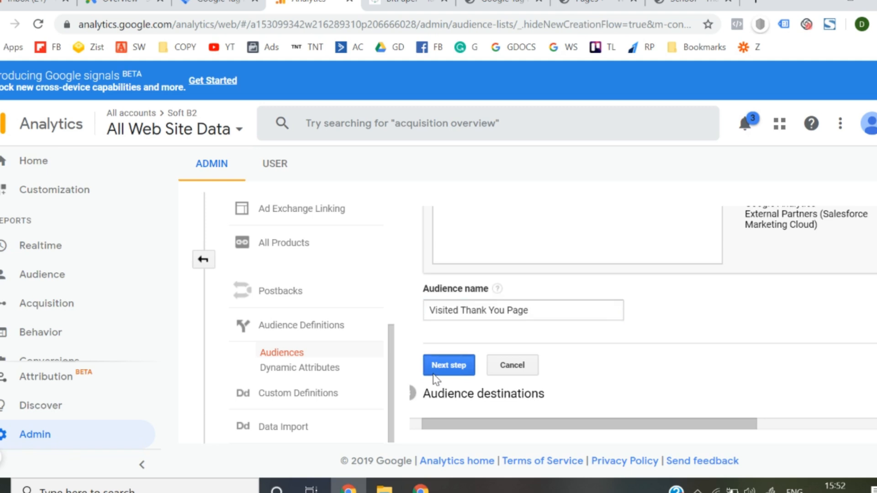
- Add the linked Google Ads account as the audience's destination and publish the audience
{"action": "left_click", "coordinate": [479, 258]}
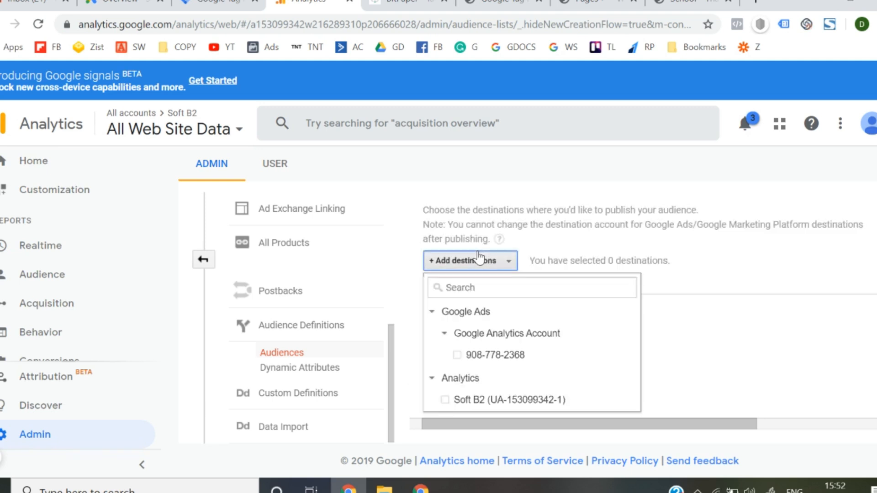
{"action": "left_click", "coordinate": [455, 357]}
{"action": "left_click", "coordinate": [647, 384]}
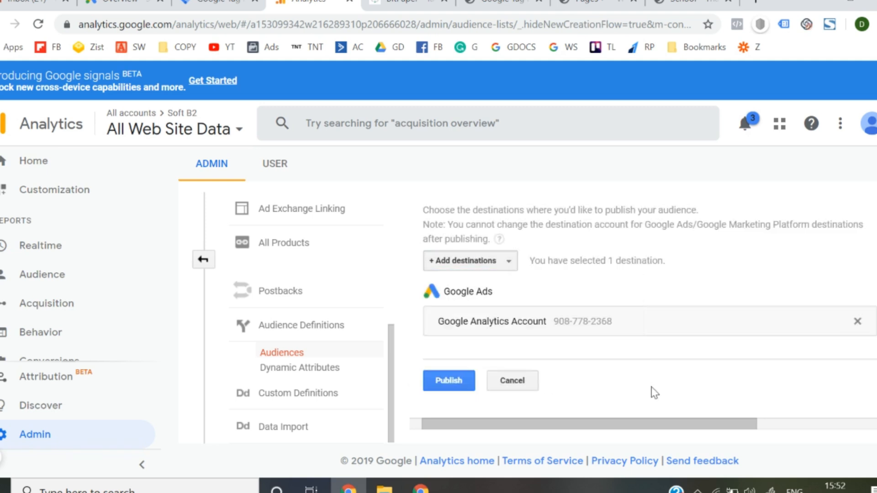
{"action": "left_click", "coordinate": [432, 380]}
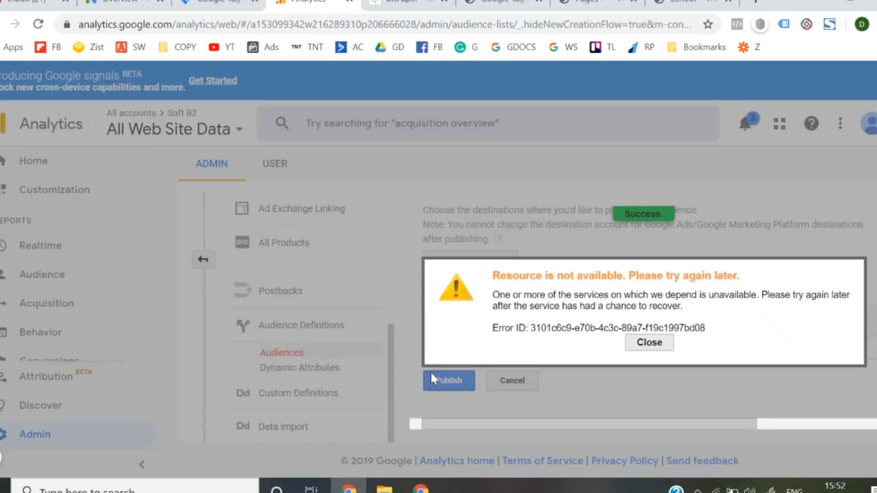
- Dismiss the error notice, review the remarketing lists in the Google Ads Audience manager, and return to the campaigns overview
{"action": "left_click", "coordinate": [649, 343]}
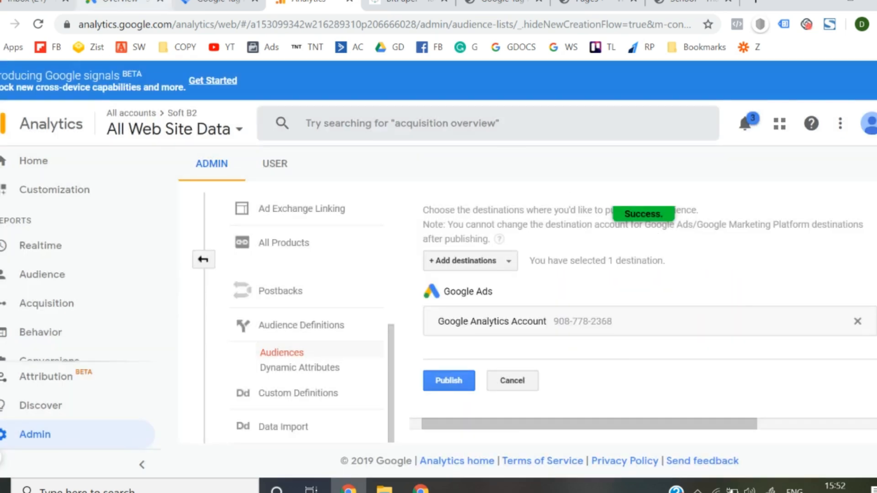
{"action": "left_click", "coordinate": [121, 4]}
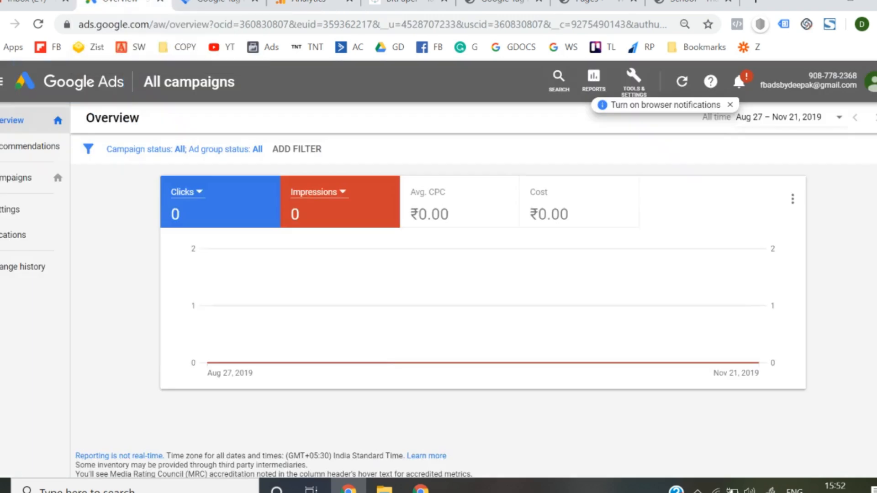
{"action": "left_click", "coordinate": [628, 90]}
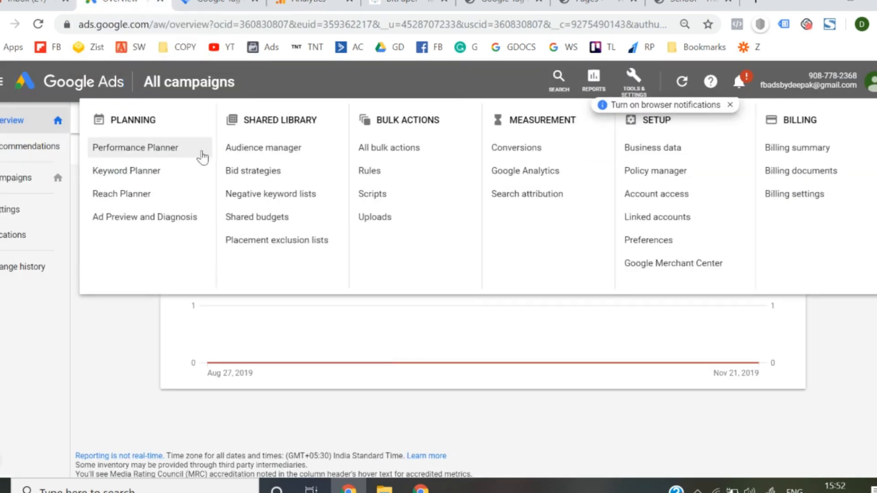
{"action": "left_click", "coordinate": [273, 159]}
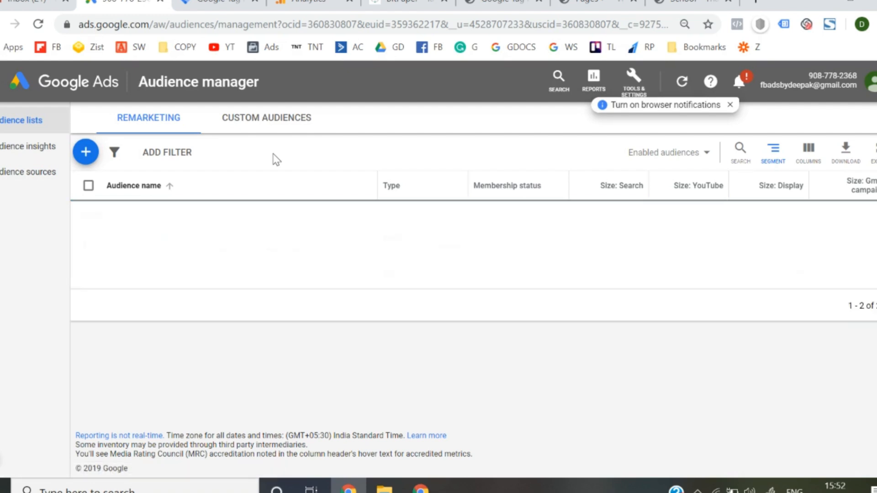
{"action": "mouse_move", "coordinate": [149, 272]}
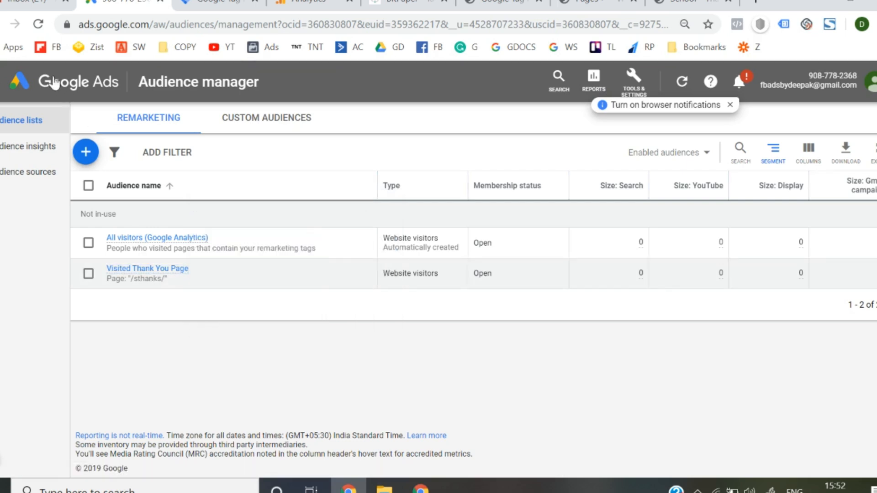
{"action": "left_click", "coordinate": [55, 82]}
- On page 3 of the BitPaper whiteboard, handwrite a circled 4 with the heading Conversion and underline it twice
{"action": "left_click", "coordinate": [402, 4]}
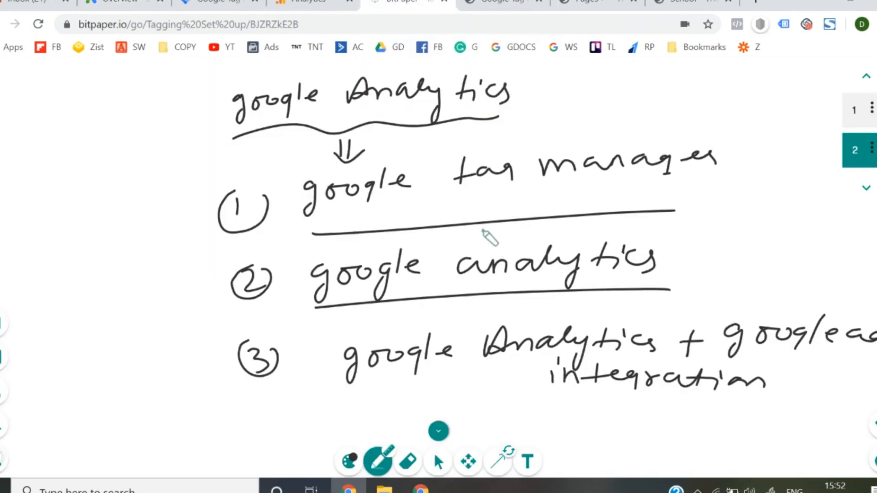
{"action": "left_click", "coordinate": [866, 191]}
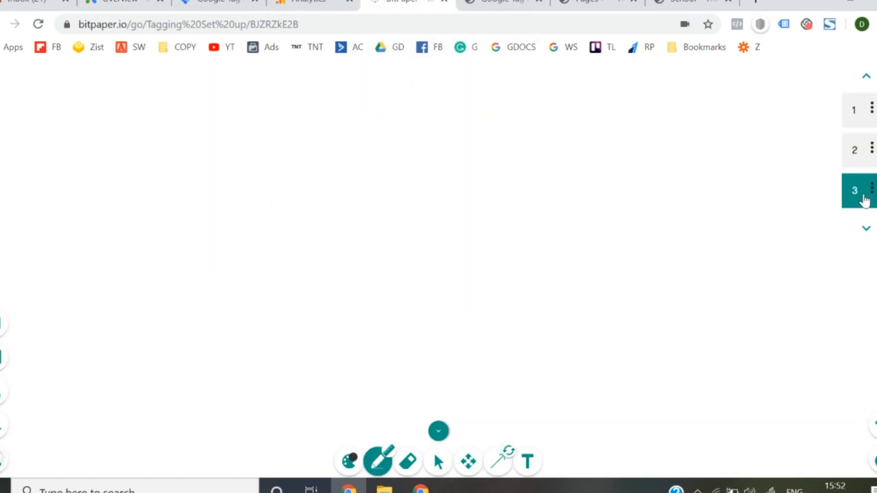
{"action": "mouse_move", "coordinate": [157, 94]}
{"action": "left_mouse_down"}
{"action": "mouse_move", "coordinate": [155, 119]}
{"action": "mouse_move", "coordinate": [175, 90]}
{"action": "mouse_move", "coordinate": [185, 116]}
{"action": "left_mouse_up"}
{"action": "mouse_move", "coordinate": [240, 96]}
{"action": "left_mouse_down"}
{"action": "mouse_move", "coordinate": [307, 114]}
{"action": "mouse_move", "coordinate": [463, 100]}
{"action": "mouse_move", "coordinate": [461, 110]}
{"action": "left_mouse_up"}
{"action": "left_click_drag", "start_coordinate": [279, 139], "coordinate": [444, 130]}
{"action": "left_click_drag", "start_coordinate": [258, 159], "coordinate": [453, 146]}
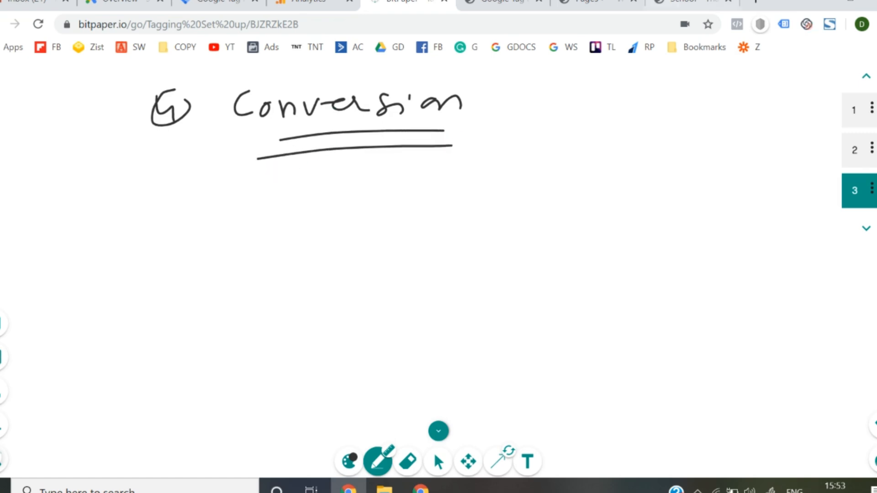
- Review the /sthanks/ path in the thank-you page's address and look over the WordPress pages list and Tag Manager settings
{"action": "left_click", "coordinate": [692, 2]}
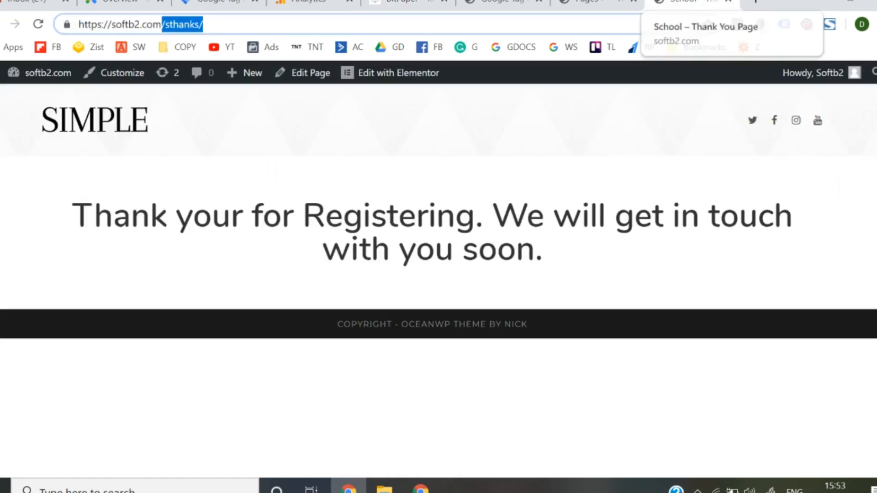
{"action": "left_click", "coordinate": [430, 25]}
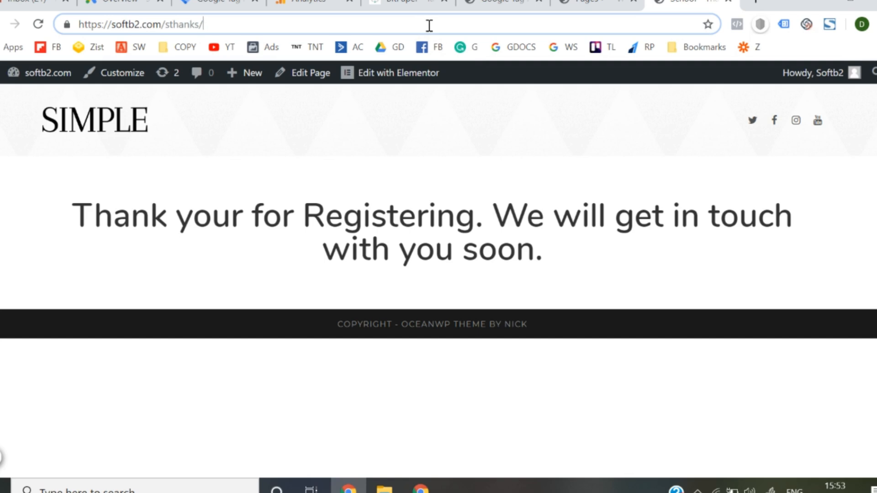
{"action": "left_click_drag", "start_coordinate": [228, 18], "coordinate": [165, 29]}
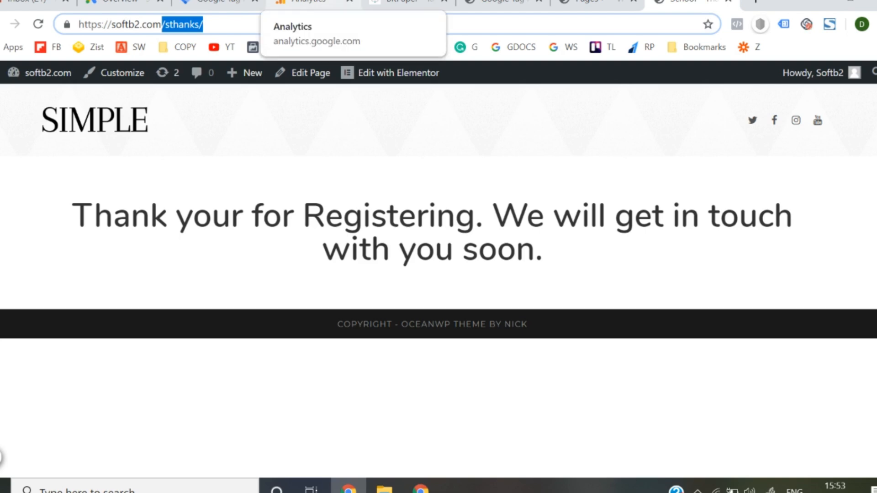
{"action": "left_click", "coordinate": [311, 3]}
{"action": "left_click", "coordinate": [594, 3]}
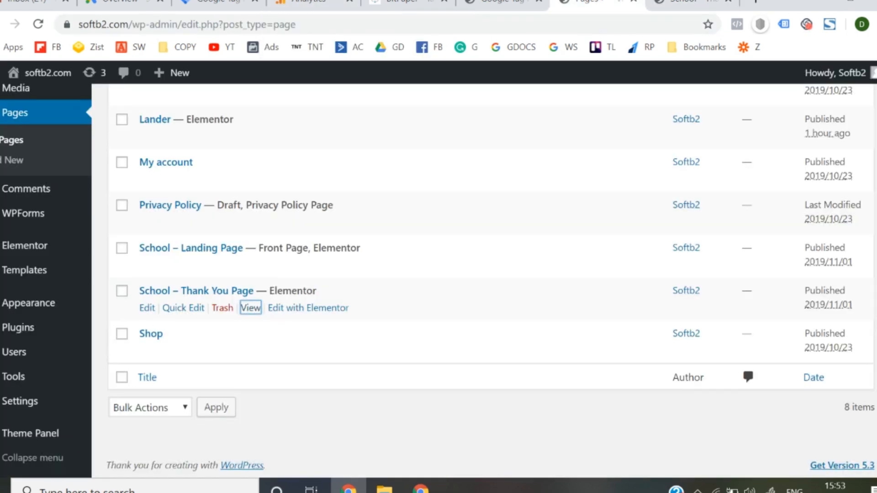
{"action": "left_click", "coordinate": [502, 4]}
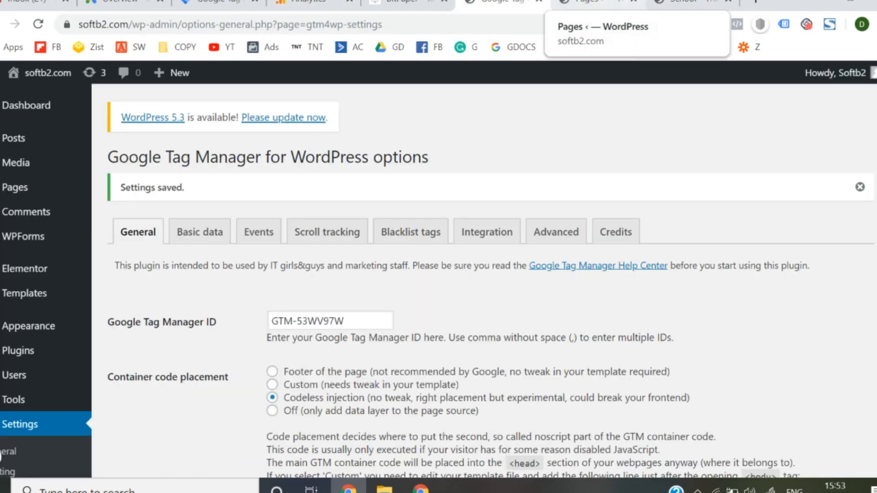
{"action": "left_click", "coordinate": [692, 3]}
{"action": "left_click", "coordinate": [597, 3]}
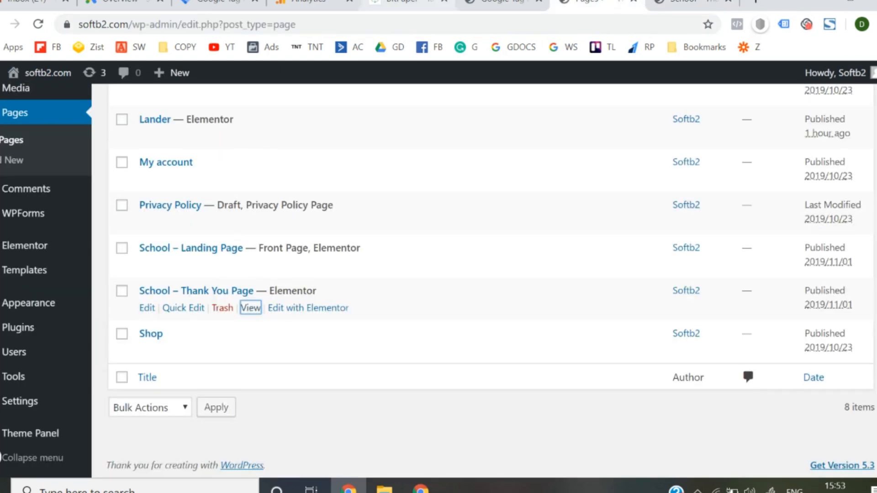
- On the BitPaper whiteboard, draw an arrow below Conversion and handwrite point 1, goal in GA
{"action": "left_click", "coordinate": [406, 3]}
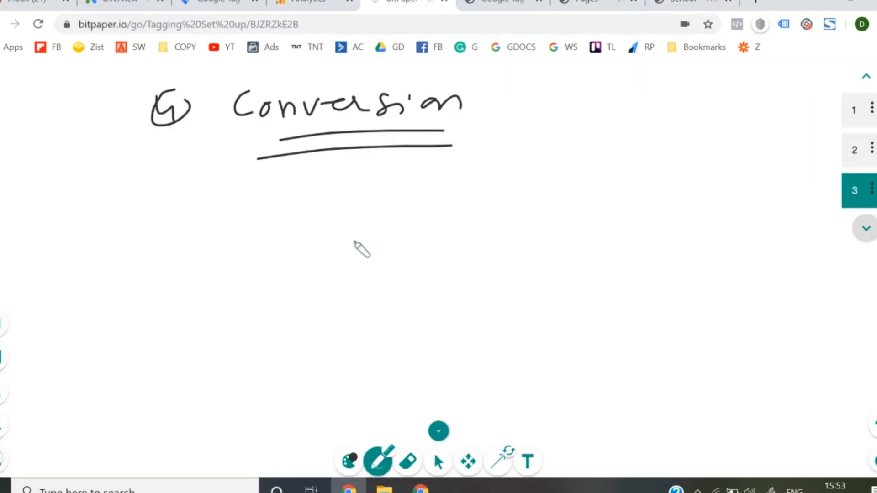
{"action": "left_click_drag", "start_coordinate": [358, 159], "coordinate": [354, 189]}
{"action": "mouse_move", "coordinate": [325, 219]}
{"action": "left_mouse_down"}
{"action": "mouse_move", "coordinate": [314, 224]}
{"action": "mouse_move", "coordinate": [315, 249]}
{"action": "left_mouse_up"}
{"action": "mouse_move", "coordinate": [340, 223]}
{"action": "left_mouse_down"}
{"action": "mouse_move", "coordinate": [337, 231]}
{"action": "mouse_move", "coordinate": [381, 231]}
{"action": "mouse_move", "coordinate": [404, 212]}
{"action": "left_mouse_up"}
{"action": "mouse_move", "coordinate": [232, 244]}
{"action": "left_mouse_down"}
{"action": "mouse_move", "coordinate": [234, 262]}
{"action": "mouse_move", "coordinate": [258, 238]}
{"action": "left_mouse_up"}
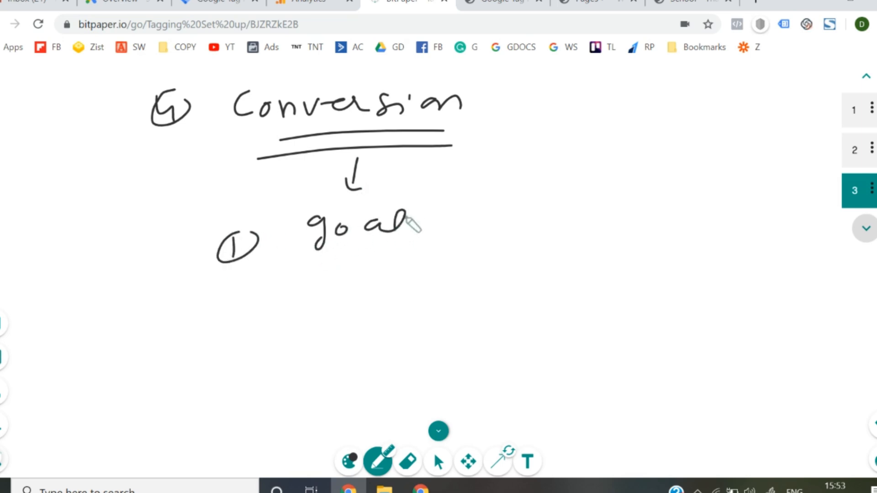
{"action": "mouse_move", "coordinate": [450, 201]}
{"action": "left_mouse_down"}
{"action": "mouse_move", "coordinate": [448, 219]}
{"action": "mouse_move", "coordinate": [489, 217]}
{"action": "left_mouse_up"}
{"action": "mouse_move", "coordinate": [535, 201]}
{"action": "left_mouse_down"}
{"action": "mouse_move", "coordinate": [531, 220]}
{"action": "mouse_move", "coordinate": [571, 220]}
{"action": "mouse_move", "coordinate": [569, 208]}
{"action": "left_mouse_up"}
- Handwrite point 2, Import in google ads, on the whiteboard and underline both points
{"action": "mouse_move", "coordinate": [244, 285]}
{"action": "left_mouse_down"}
{"action": "mouse_move", "coordinate": [270, 305]}
{"action": "mouse_move", "coordinate": [290, 281]}
{"action": "mouse_move", "coordinate": [354, 274]}
{"action": "left_mouse_up"}
{"action": "mouse_move", "coordinate": [342, 275]}
{"action": "left_mouse_down"}
{"action": "mouse_move", "coordinate": [331, 305]}
{"action": "mouse_move", "coordinate": [353, 302]}
{"action": "left_mouse_up"}
{"action": "left_click_drag", "start_coordinate": [361, 287], "coordinate": [401, 298]}
{"action": "mouse_move", "coordinate": [414, 286]}
{"action": "left_mouse_down"}
{"action": "mouse_move", "coordinate": [415, 302]}
{"action": "mouse_move", "coordinate": [432, 287]}
{"action": "left_mouse_up"}
{"action": "left_click_drag", "start_coordinate": [457, 280], "coordinate": [471, 287]}
{"action": "mouse_move", "coordinate": [470, 285]}
{"action": "left_mouse_down"}
{"action": "mouse_move", "coordinate": [496, 281]}
{"action": "mouse_move", "coordinate": [484, 287]}
{"action": "left_mouse_up"}
{"action": "left_click_drag", "start_coordinate": [473, 280], "coordinate": [494, 278]}
{"action": "left_click_drag", "start_coordinate": [546, 286], "coordinate": [578, 283]}
{"action": "mouse_move", "coordinate": [631, 261]}
{"action": "left_mouse_down"}
{"action": "mouse_move", "coordinate": [632, 290]}
{"action": "mouse_move", "coordinate": [620, 295]}
{"action": "left_mouse_up"}
{"action": "mouse_move", "coordinate": [649, 279]}
{"action": "left_mouse_down"}
{"action": "mouse_move", "coordinate": [665, 268]}
{"action": "mouse_move", "coordinate": [687, 269]}
{"action": "mouse_move", "coordinate": [688, 283]}
{"action": "left_mouse_up"}
{"action": "mouse_move", "coordinate": [700, 247]}
{"action": "left_mouse_down"}
{"action": "mouse_move", "coordinate": [704, 274]}
{"action": "mouse_move", "coordinate": [730, 272]}
{"action": "left_mouse_up"}
{"action": "left_click_drag", "start_coordinate": [769, 270], "coordinate": [819, 274]}
{"action": "mouse_move", "coordinate": [834, 261]}
{"action": "left_mouse_down"}
{"action": "mouse_move", "coordinate": [827, 278]}
{"action": "mouse_move", "coordinate": [210, 333]}
{"action": "left_mouse_up"}
{"action": "left_click_drag", "start_coordinate": [353, 254], "coordinate": [426, 245]}
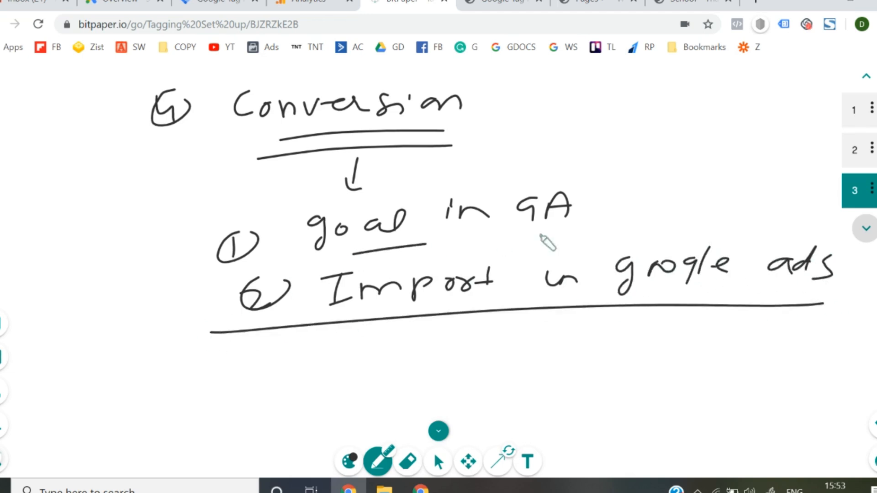
{"action": "left_click_drag", "start_coordinate": [540, 235], "coordinate": [570, 227]}
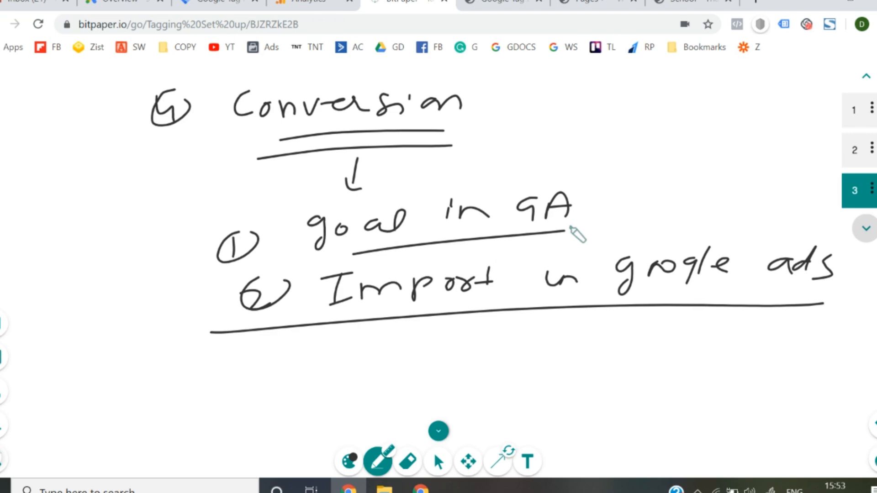
- Switch to Google Analytics, leave the audience setup, and open the Goals of the All Web Site Data view
{"action": "left_click", "coordinate": [312, 2]}
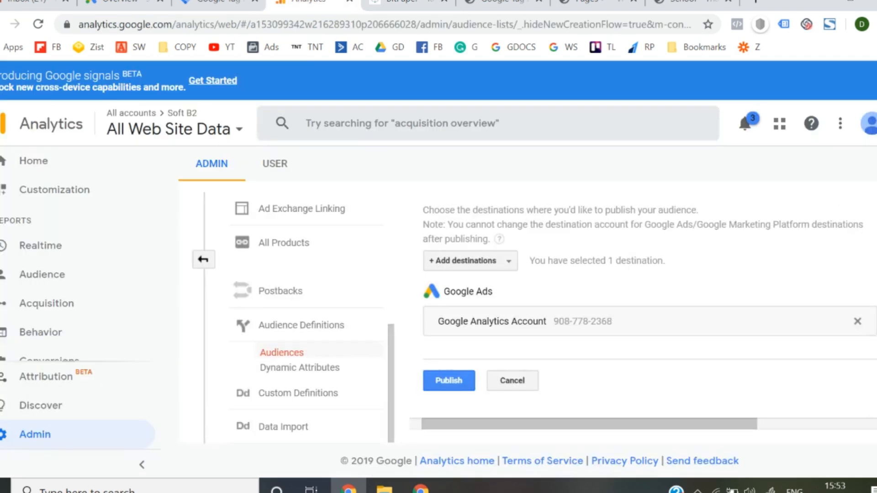
{"action": "left_click", "coordinate": [203, 259]}
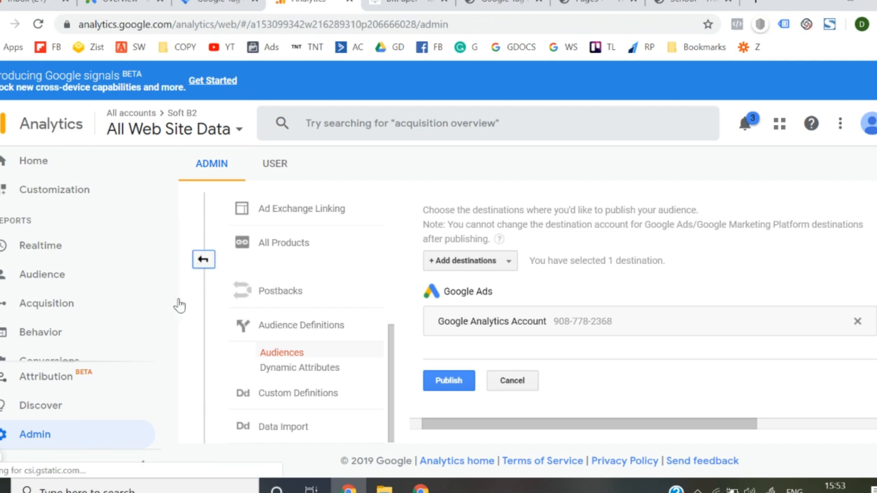
{"action": "left_click", "coordinate": [66, 440]}
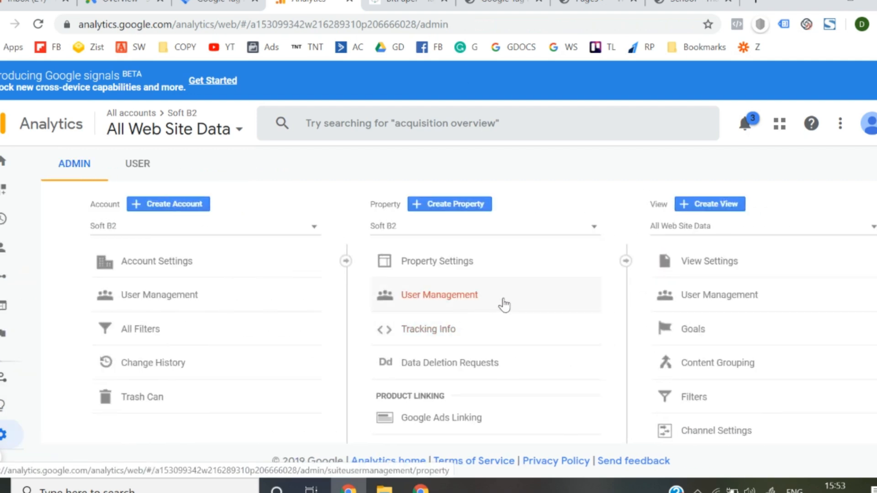
{"action": "scroll", "coordinate": [668, 209], "scroll_direction": "down", "scroll_amount": 2}
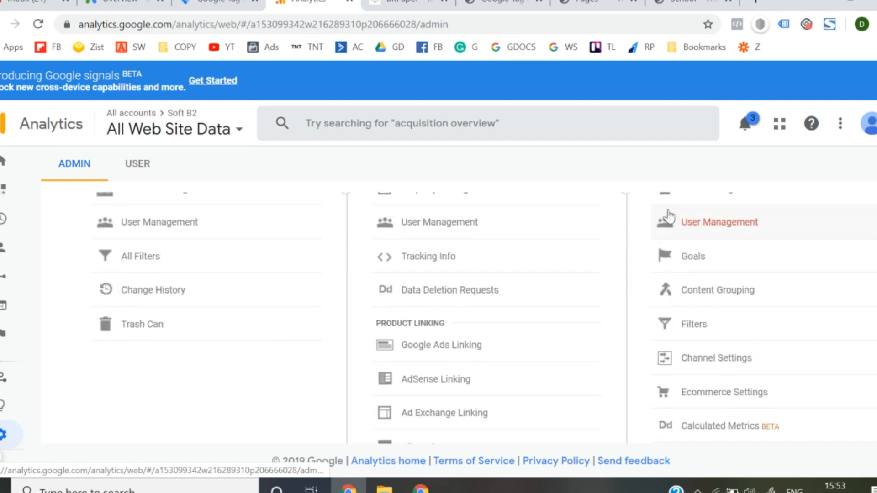
{"action": "left_click", "coordinate": [694, 256]}
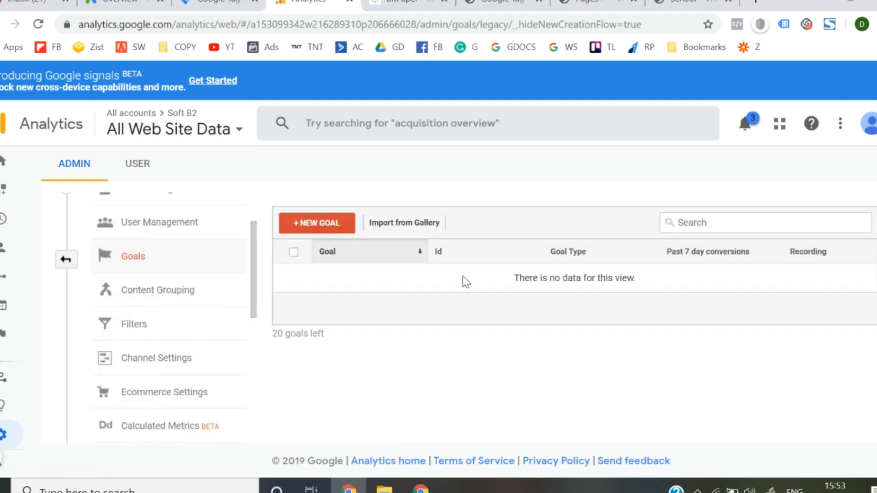
- Start a new goal with the Custom setup and continue to its description
{"action": "left_click", "coordinate": [309, 229]}
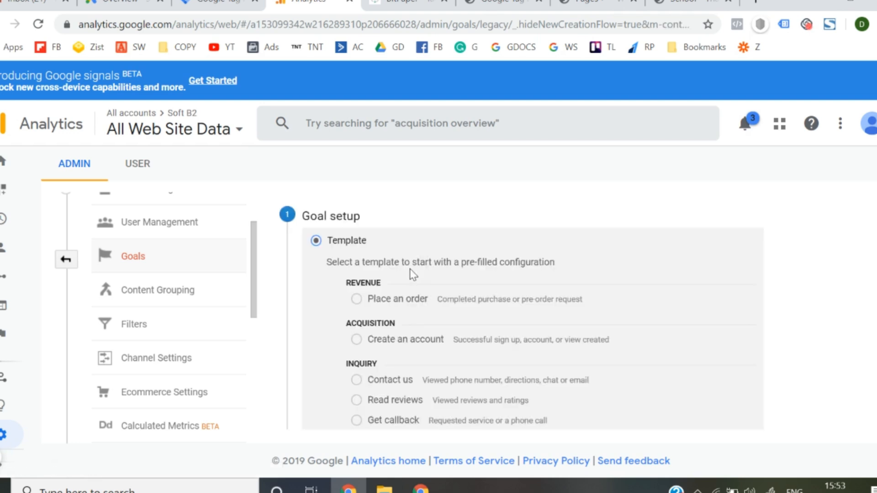
{"action": "scroll", "coordinate": [373, 285], "scroll_direction": "down", "scroll_amount": 7}
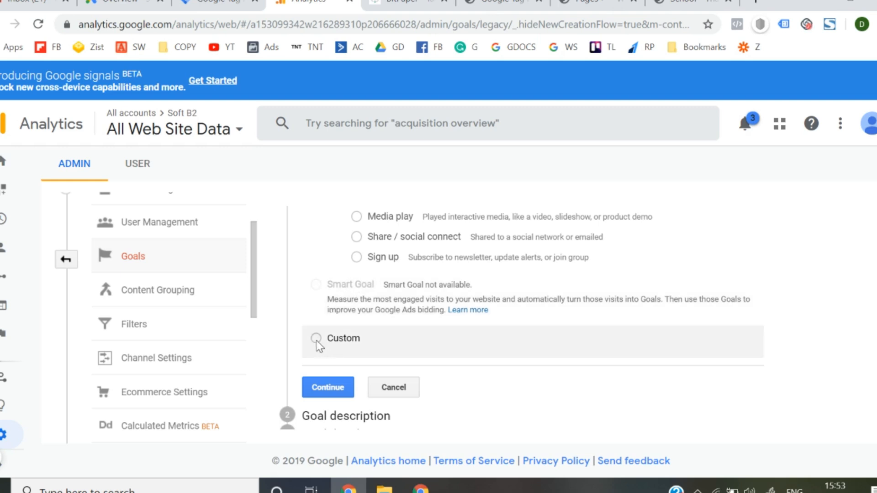
{"action": "scroll", "coordinate": [319, 348], "scroll_direction": "down", "scroll_amount": 1}
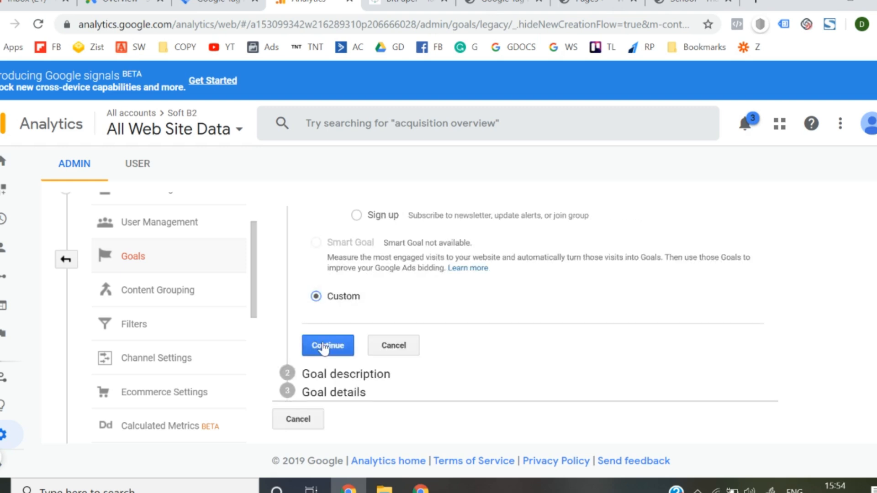
{"action": "left_click", "coordinate": [326, 346]}
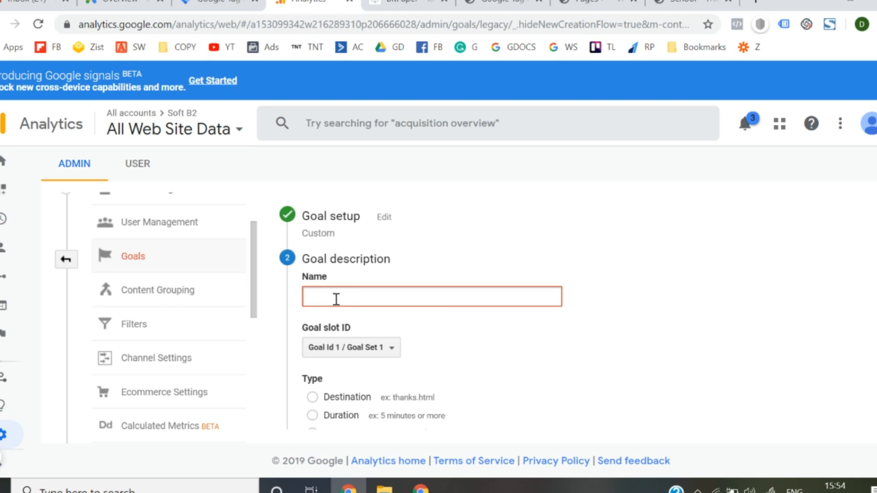
- Name the goal Leads, choose Destination as its type, and continue to the goal details
{"action": "type", "text": "4"}
{"action": "scroll", "coordinate": [341, 304], "scroll_direction": "down", "scroll_amount": 1}
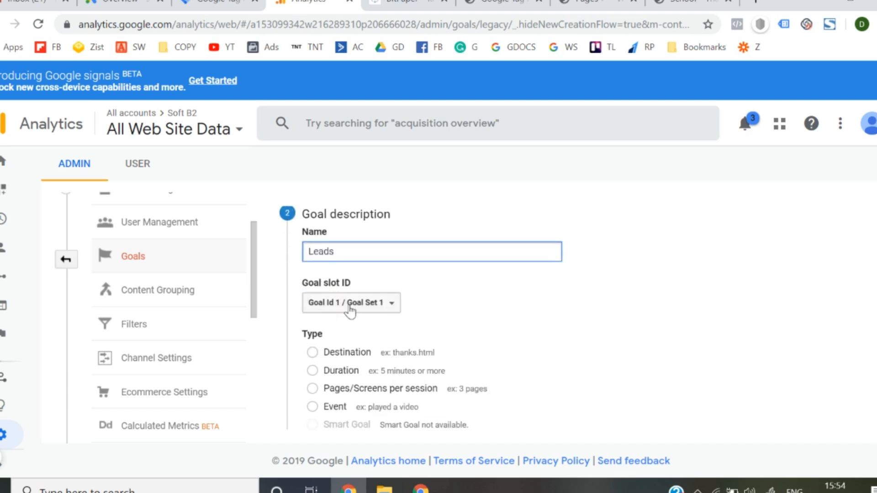
{"action": "scroll", "coordinate": [350, 312], "scroll_direction": "down", "scroll_amount": 1}
{"action": "left_click", "coordinate": [313, 314]}
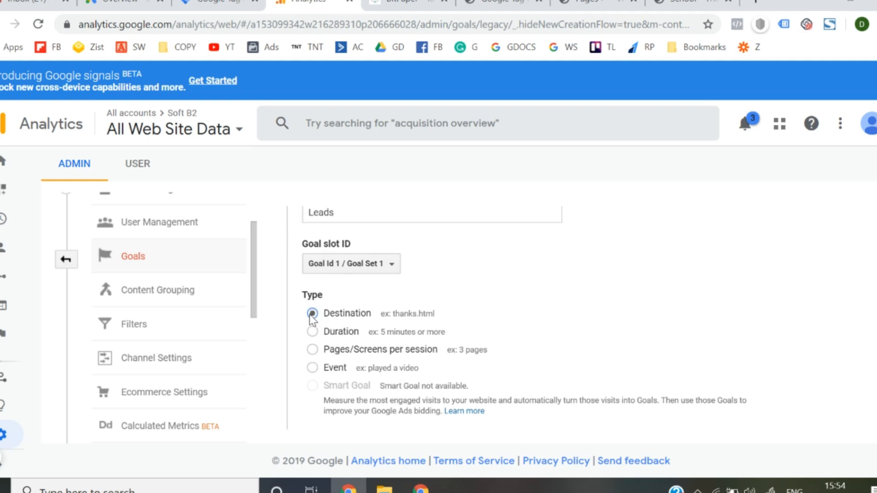
{"action": "scroll", "coordinate": [313, 318], "scroll_direction": "down", "scroll_amount": 1}
{"action": "left_click", "coordinate": [330, 408]}
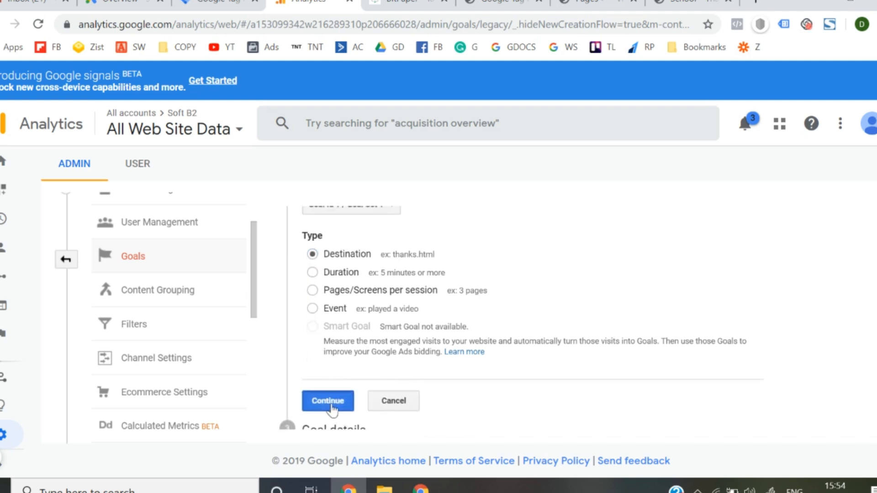
- Set the goal's destination to equal /sthanks/ and save the goal
{"action": "left_click", "coordinate": [384, 218]}
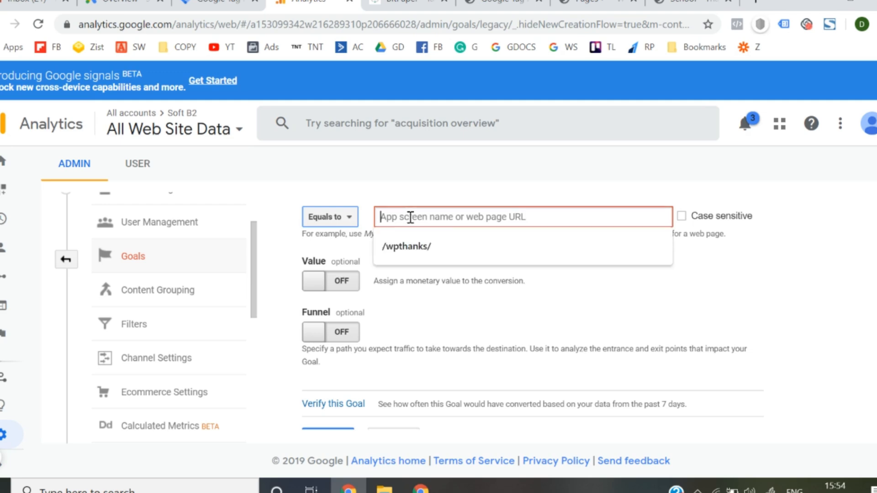
{"action": "type", "text": "/sthanks/"}
{"action": "key", "text": "Left"}
{"action": "key", "text": "Left"}
{"action": "key", "text": "Left"}
{"action": "key", "text": "Left"}
{"action": "key", "text": "Left"}
{"action": "key", "text": "Left"}
{"action": "key", "text": "Left"}
{"action": "key", "text": "Left"}
{"action": "key", "text": "Left"}
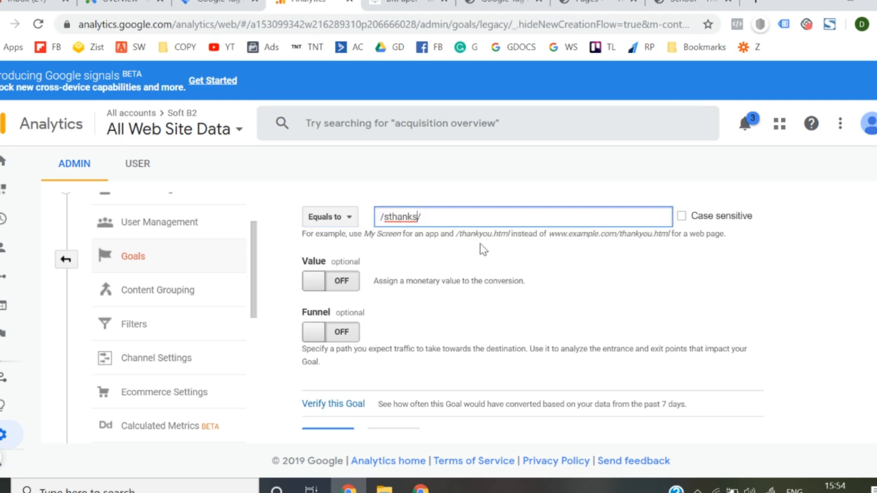
{"action": "scroll", "coordinate": [481, 243], "scroll_direction": "down", "scroll_amount": 2}
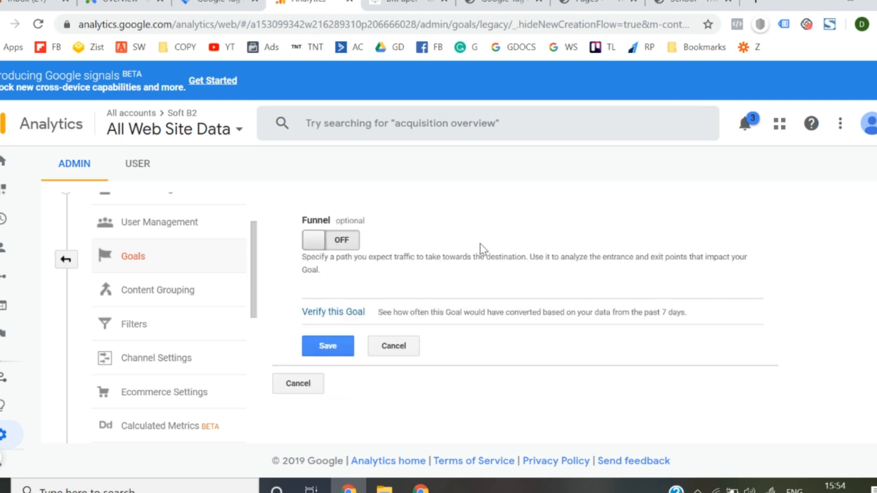
{"action": "left_click", "coordinate": [329, 348]}
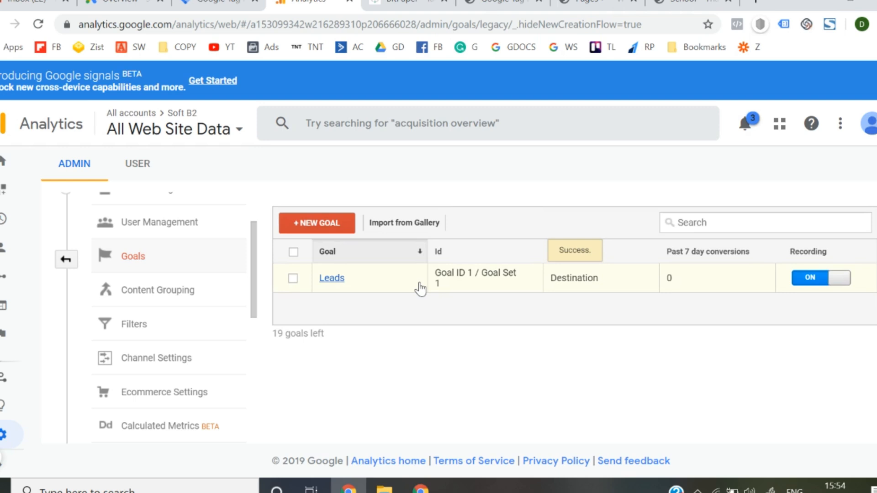
- Switch to Google Ads and open the account's Conversions page
{"action": "key", "text": "ctrl+shift+Tab"}
{"action": "key", "text": "ctrl+shift+Tab"}
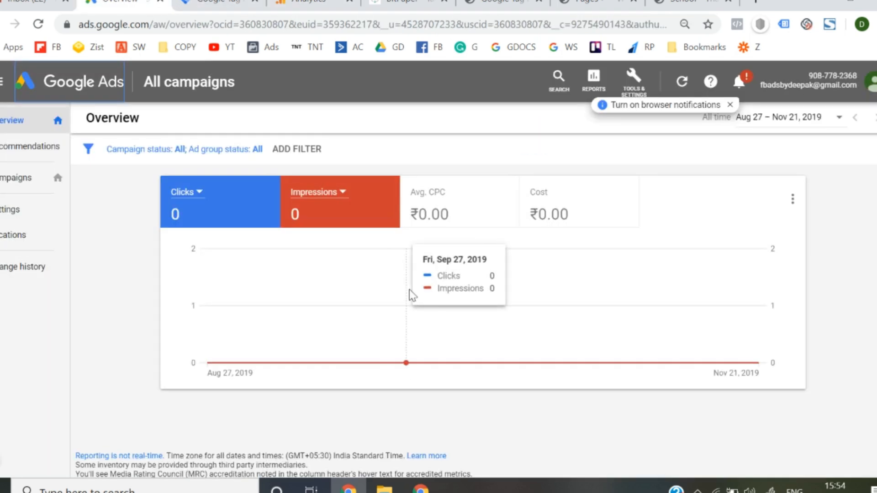
{"action": "left_click", "coordinate": [402, 3]}
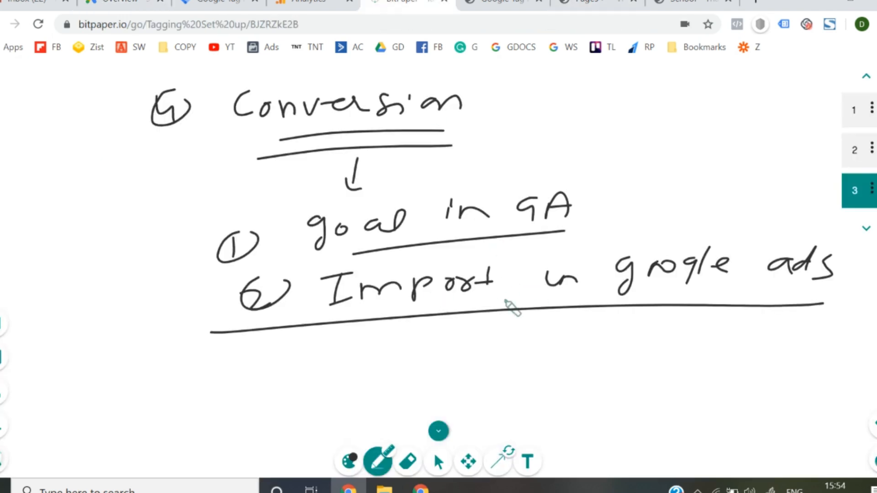
{"action": "left_click", "coordinate": [120, 4]}
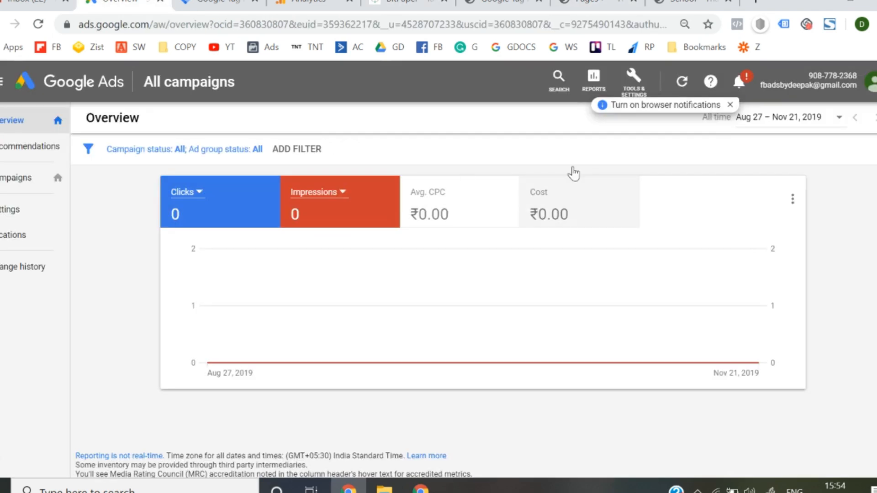
{"action": "left_click", "coordinate": [647, 88]}
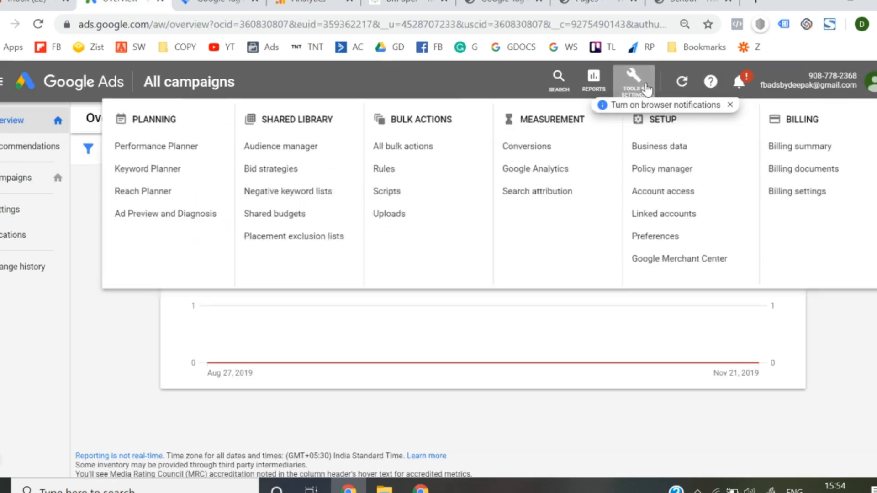
{"action": "left_click", "coordinate": [531, 152]}
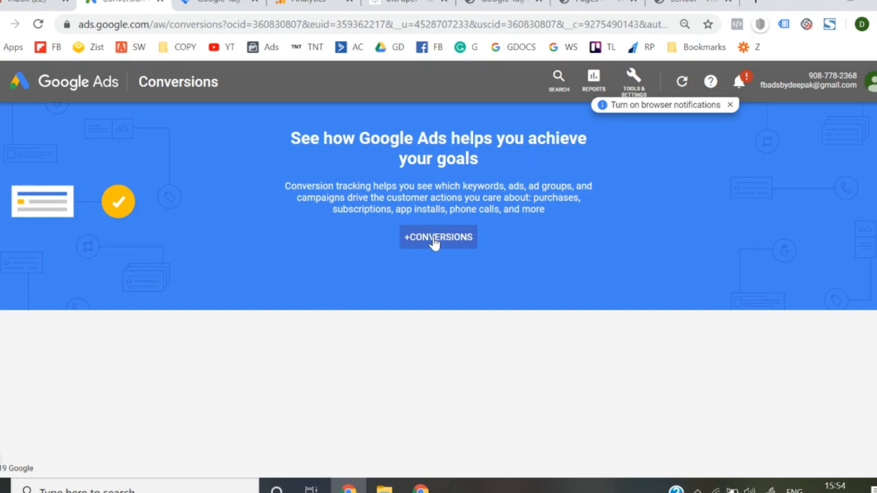
- Add a conversion action by importing the Leads goal from Google Analytics, finish the import, and return to the campaigns overview
{"action": "left_click", "coordinate": [435, 243]}
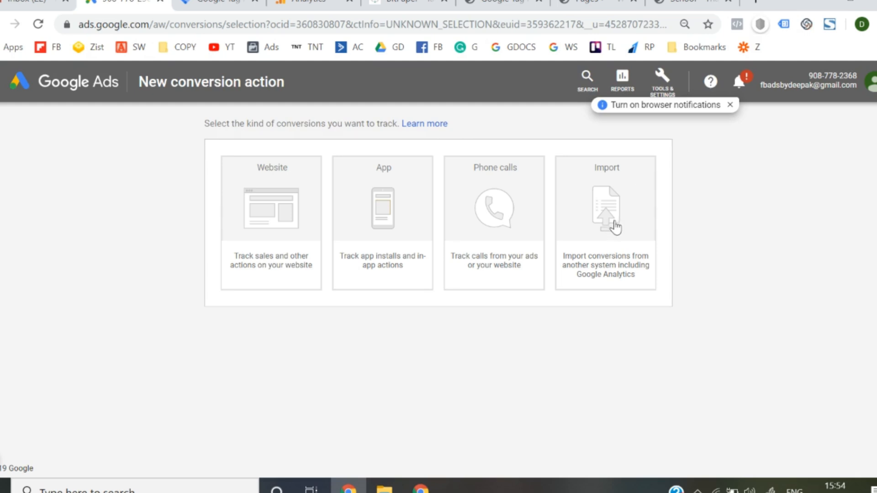
{"action": "left_click", "coordinate": [615, 227]}
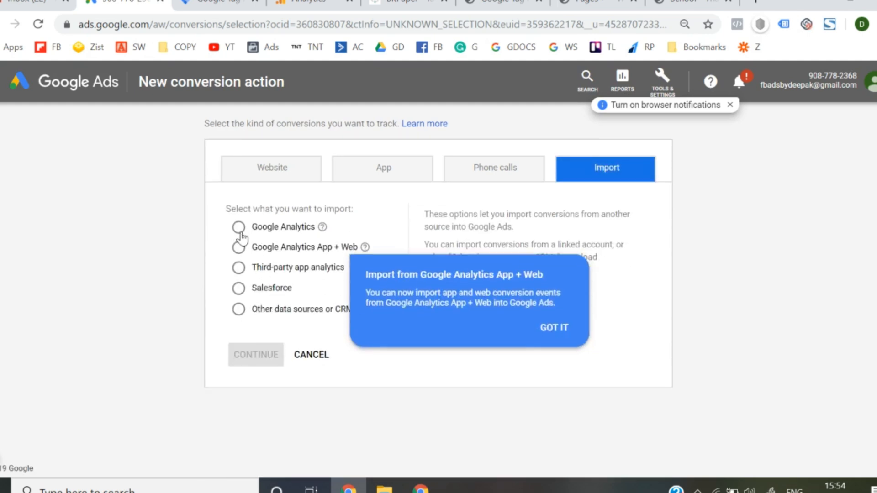
{"action": "left_click", "coordinate": [239, 227]}
{"action": "left_click", "coordinate": [255, 354]}
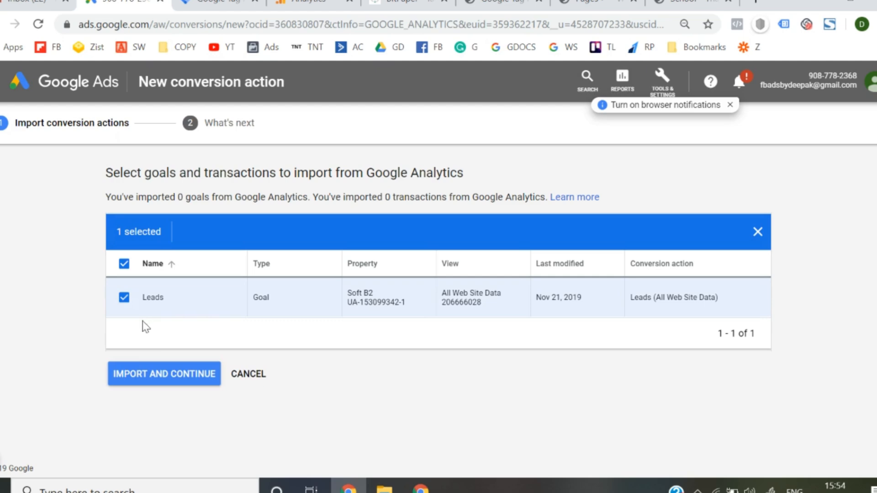
{"action": "left_click", "coordinate": [164, 365]}
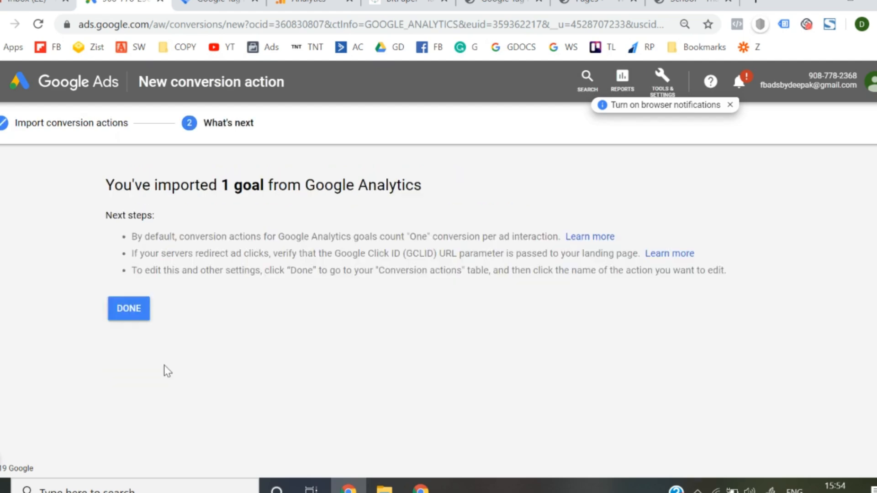
{"action": "left_click", "coordinate": [131, 317]}
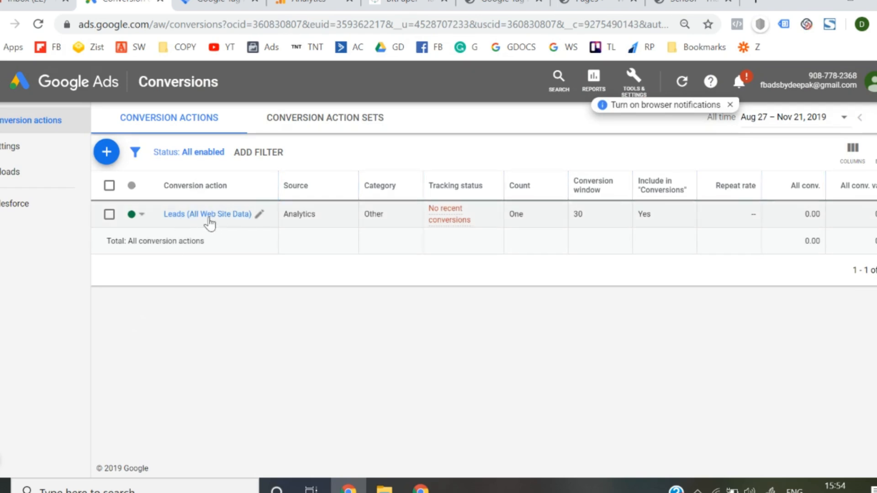
{"action": "left_click", "coordinate": [59, 91]}
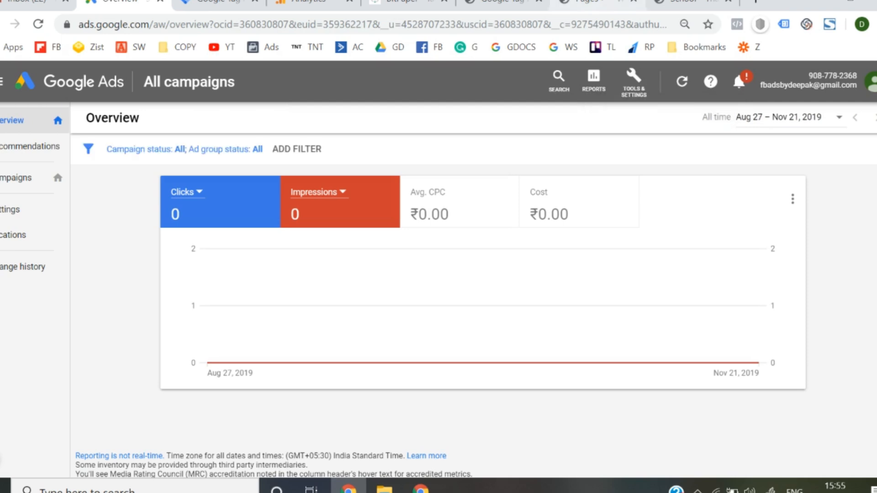
- Switch to the Bitpaper whiteboard and review the tagging setup notes on pages 1, 2 and 3, ending on the conversion page
{"action": "left_click", "coordinate": [402, 4]}
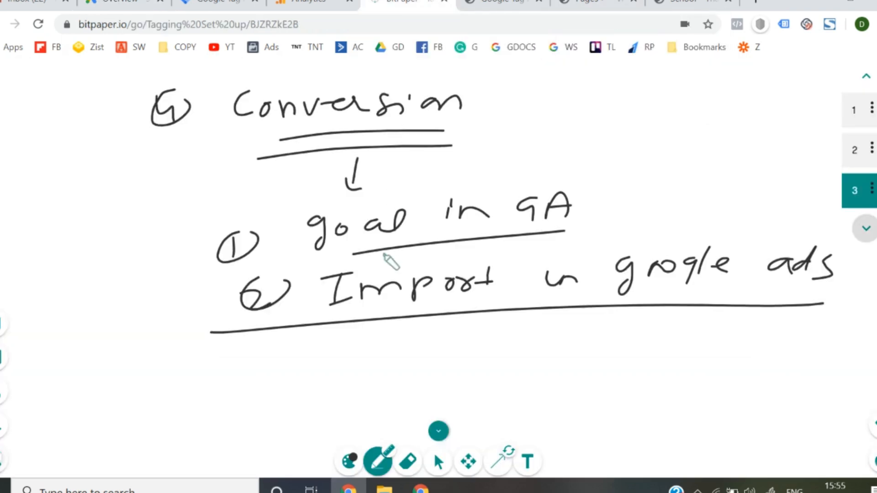
{"action": "left_click", "coordinate": [859, 158]}
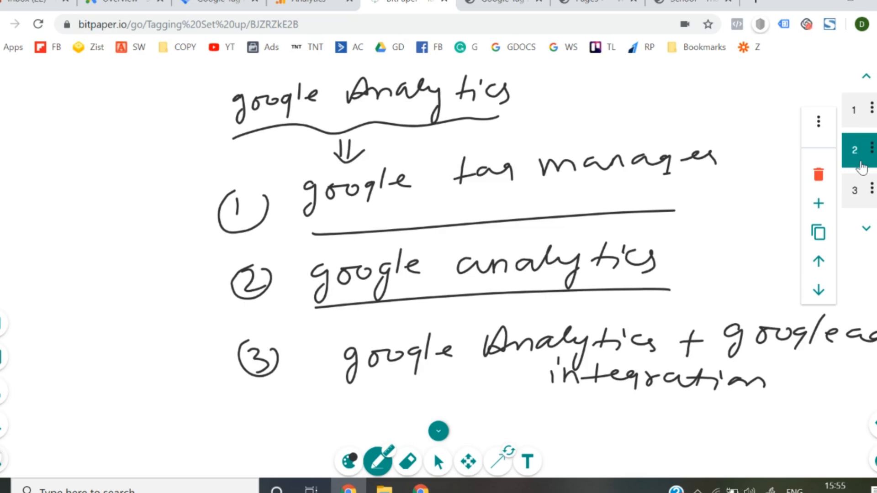
{"action": "left_click", "coordinate": [855, 193]}
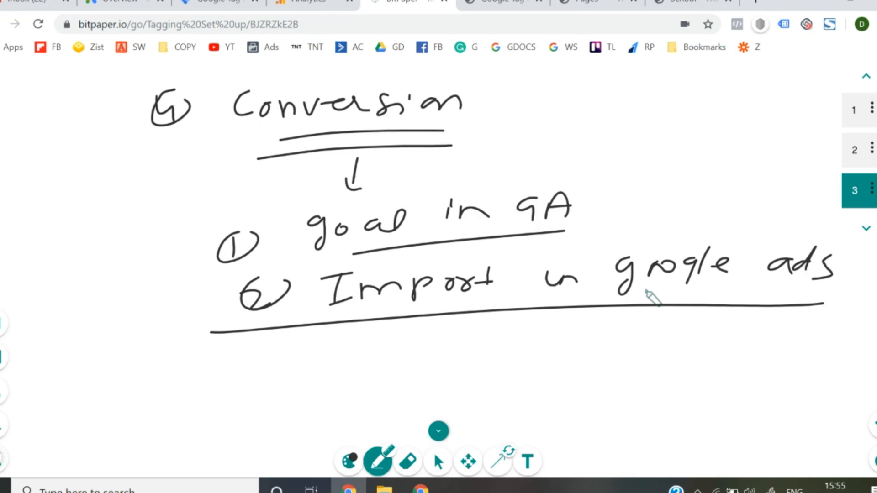
{"action": "left_click", "coordinate": [854, 109]}
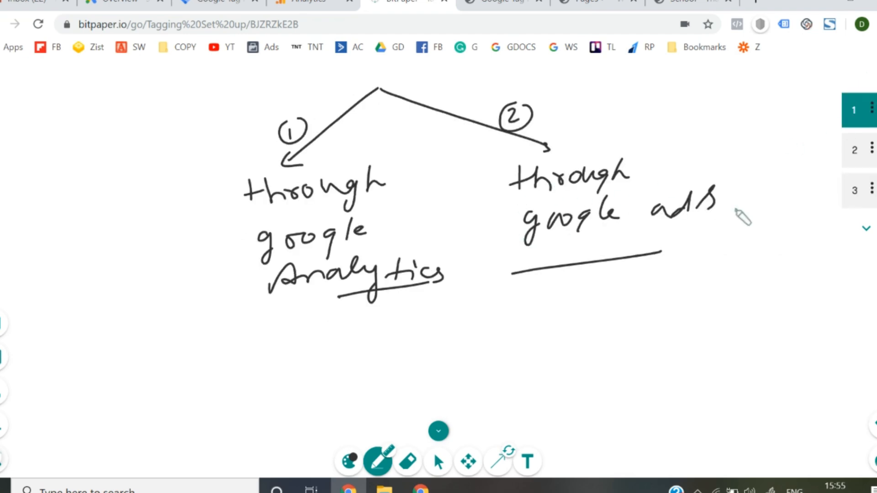
{"action": "left_click", "coordinate": [852, 187]}
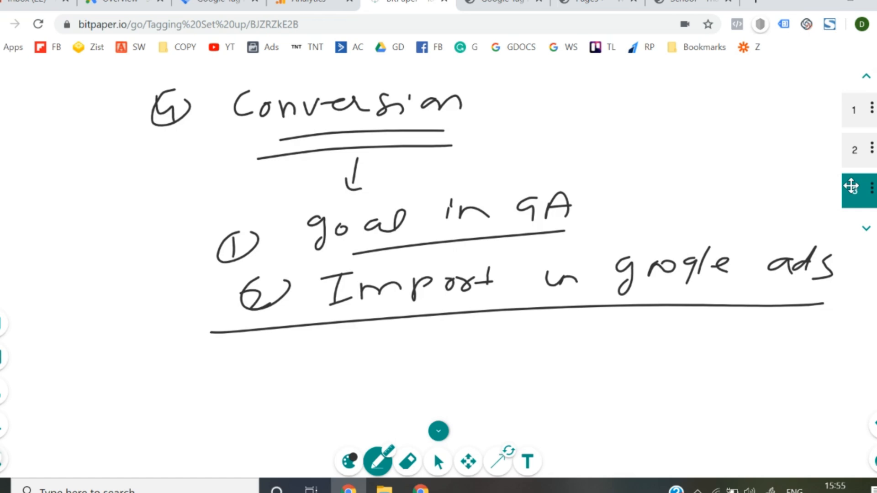